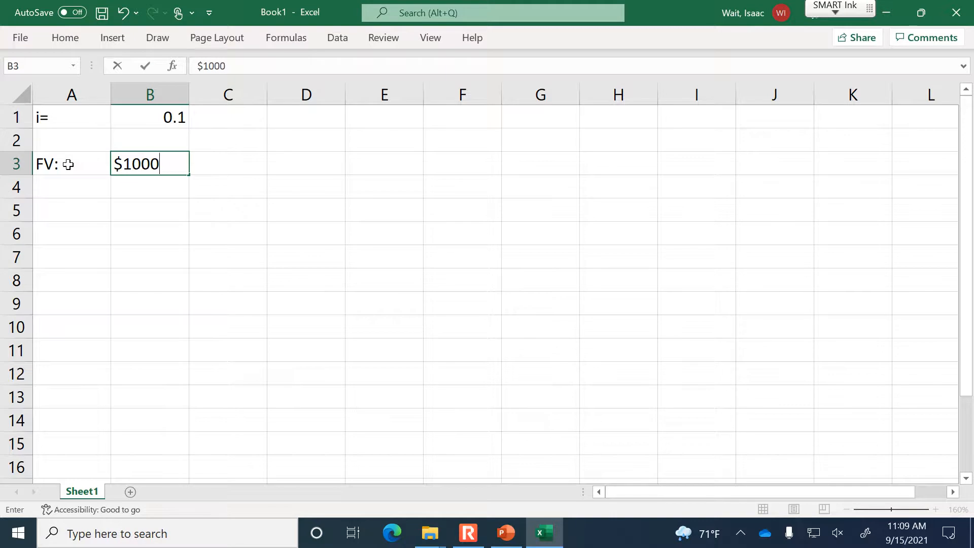
Step: Enter $10,000 as the FV amount in B3, and add the label "N:" with value 5 in row 4
key("Return")
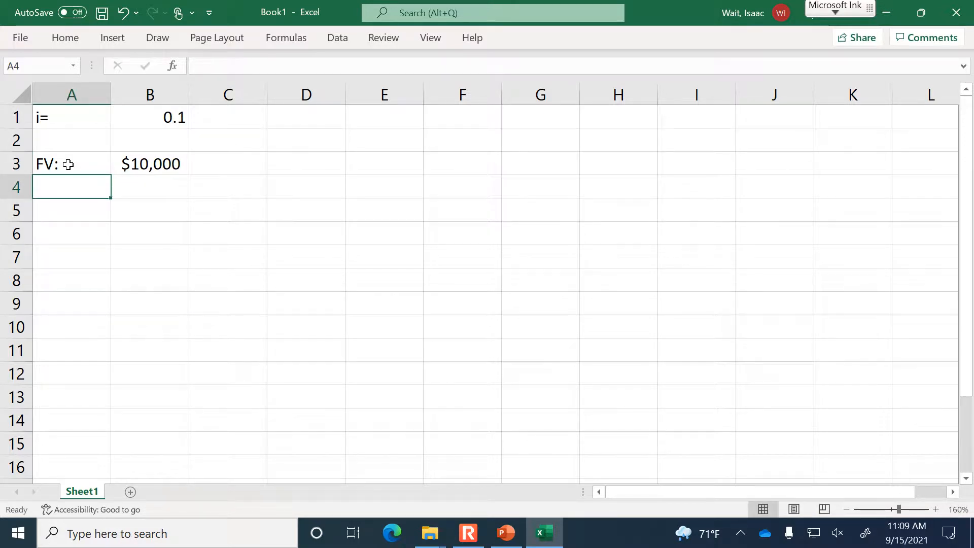
type("N:")
key("Tab")
type("5")
key("Return")
key("Return")
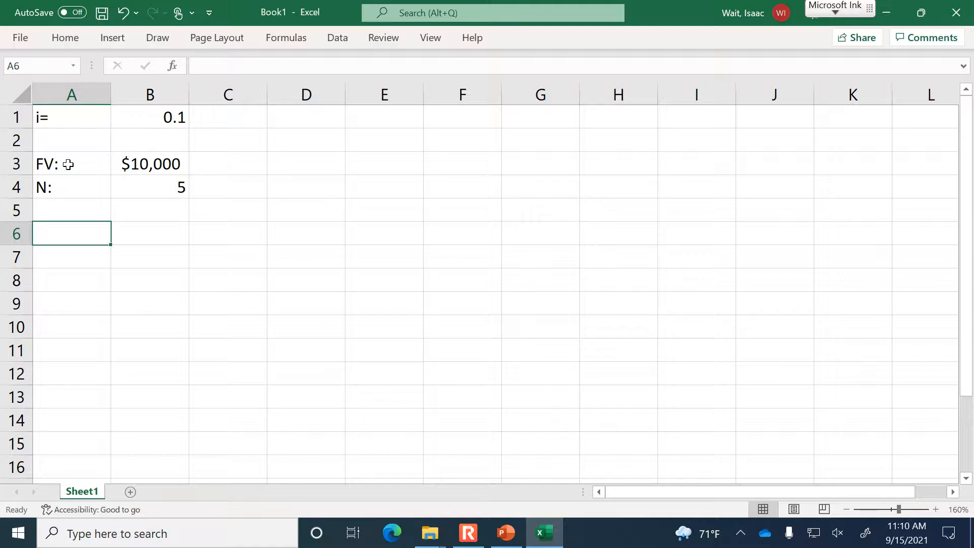
Step: Label cell A6 as "PV:"
type("F")
key("BackSpace")
type("PV:")
key("Tab")
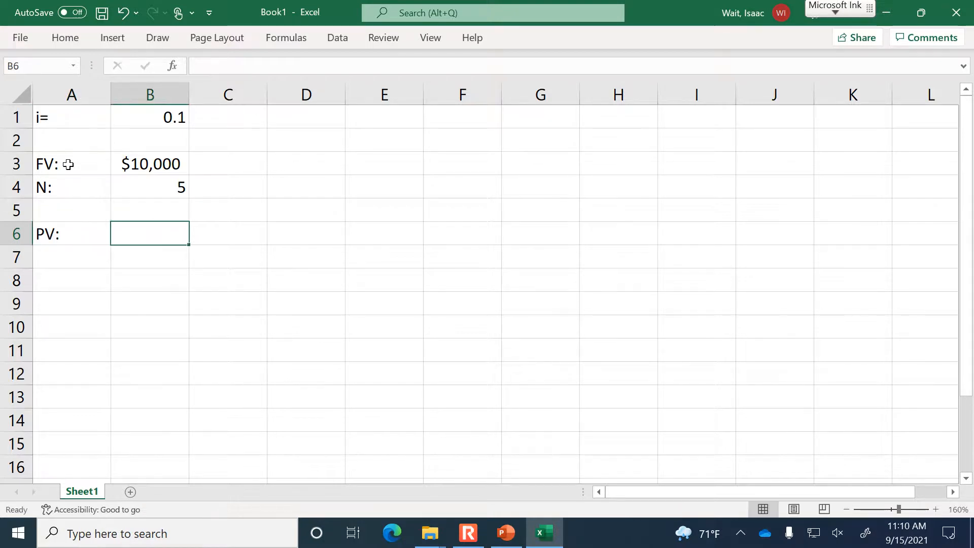
Step: Calculate the present value in B6 with =PV(B1,B4,,-B3)
type("=pv(")
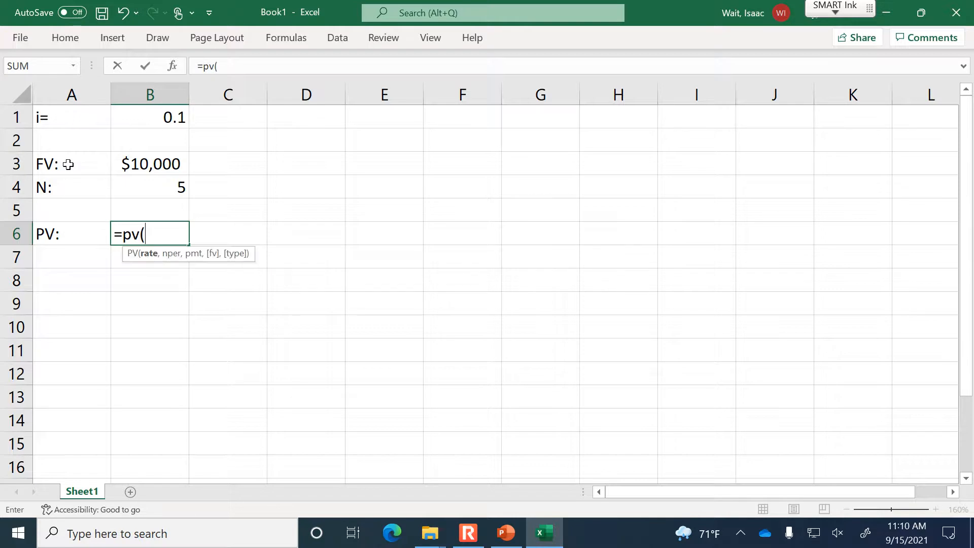
left_click(162, 117)
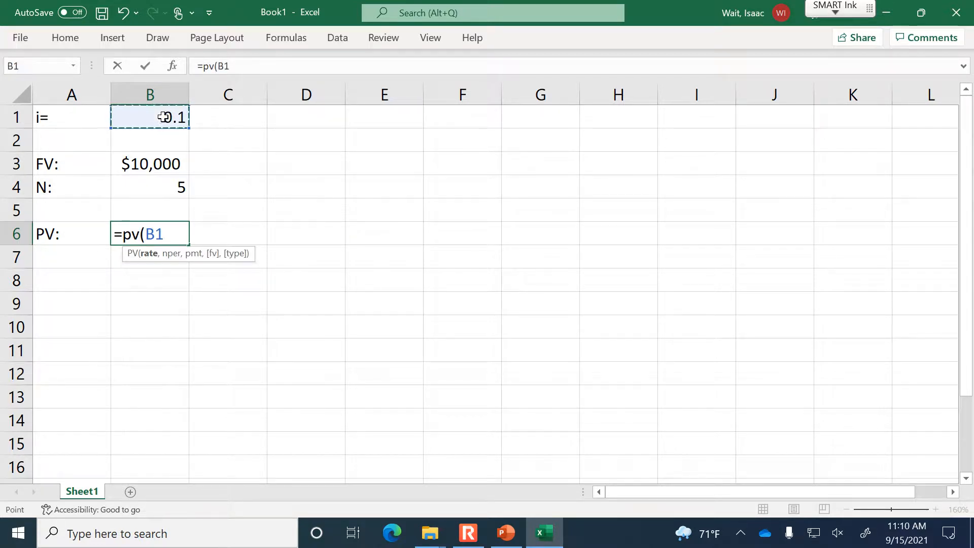
type(",")
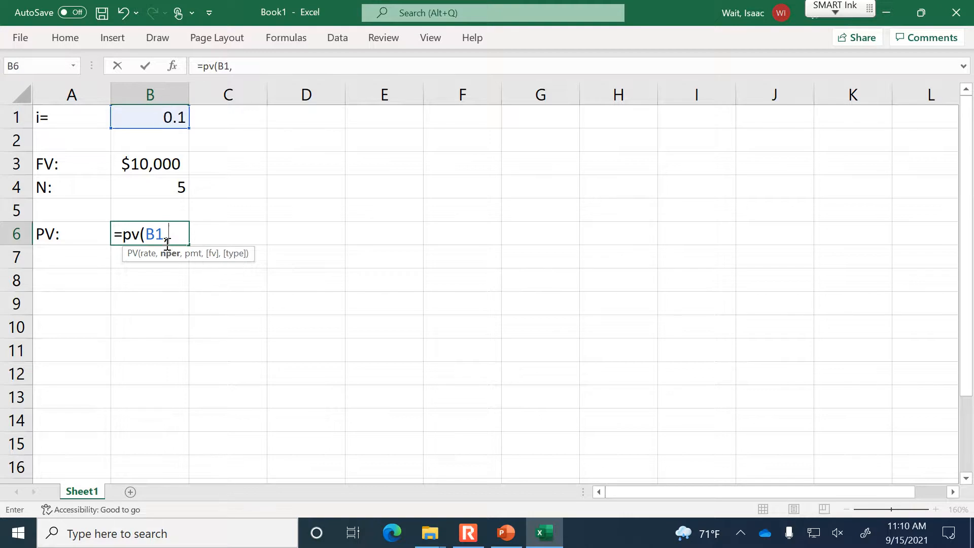
left_click(167, 188)
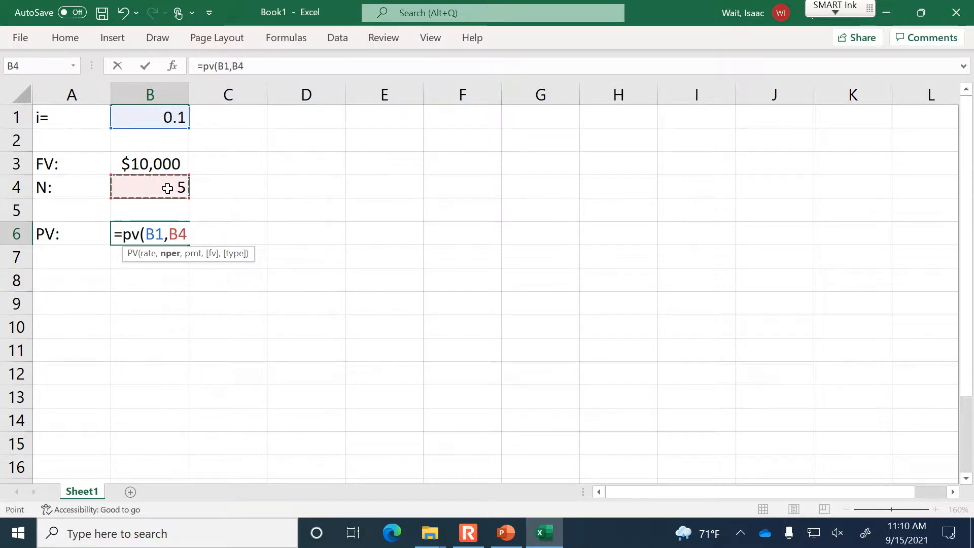
type(",,")
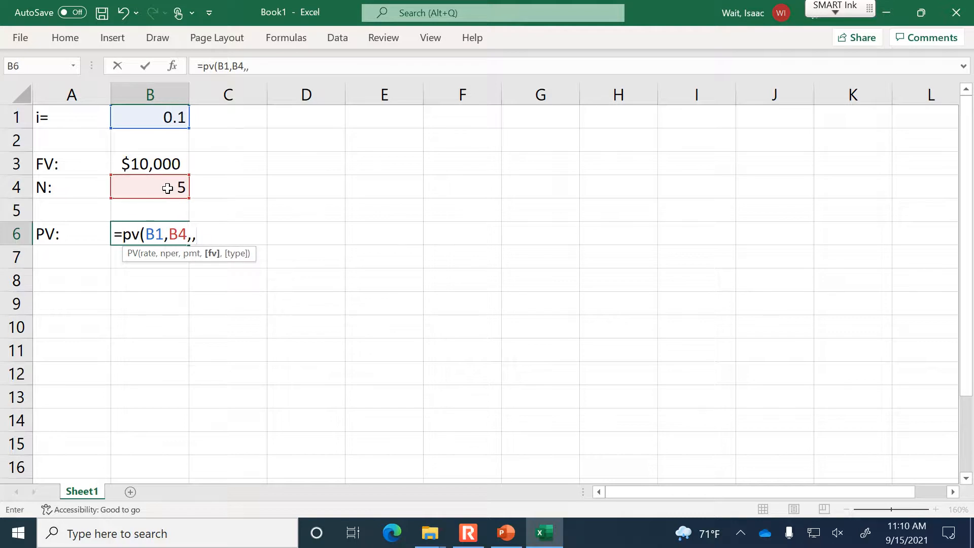
type("-")
left_click(167, 163)
type(")")
key("Return")
left_click(164, 169)
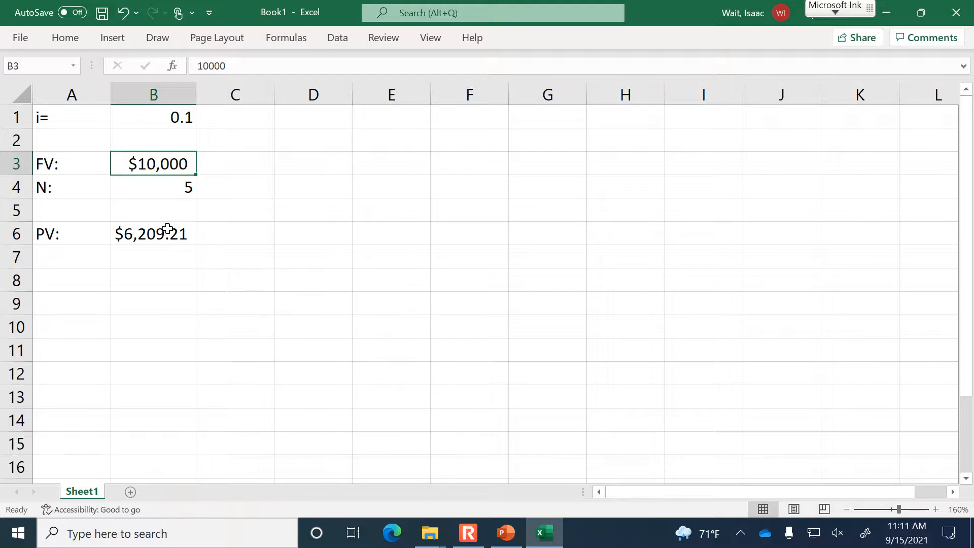
Step: Replace the formula in B6 with =PV(B1,B4,-B3), using the future value as the payment argument
left_click(152, 240)
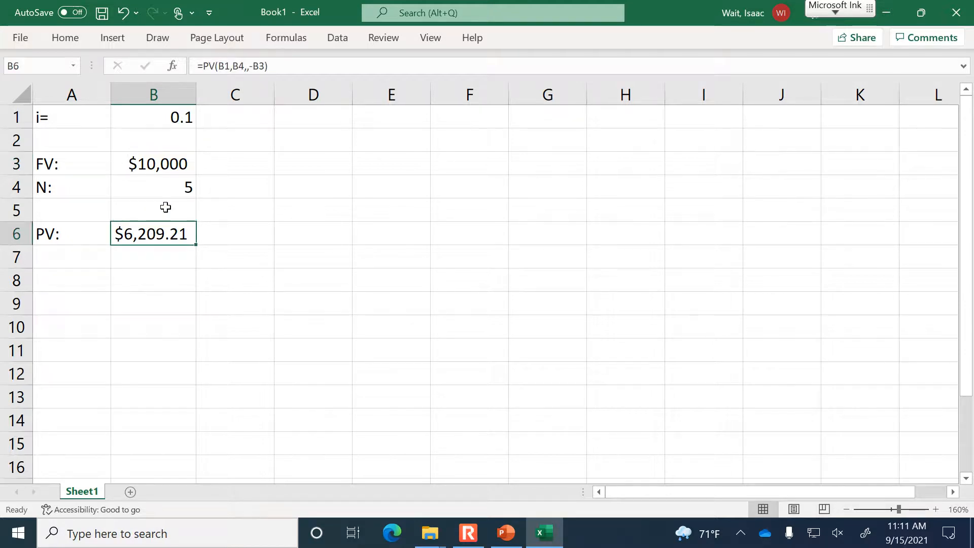
key("Delete")
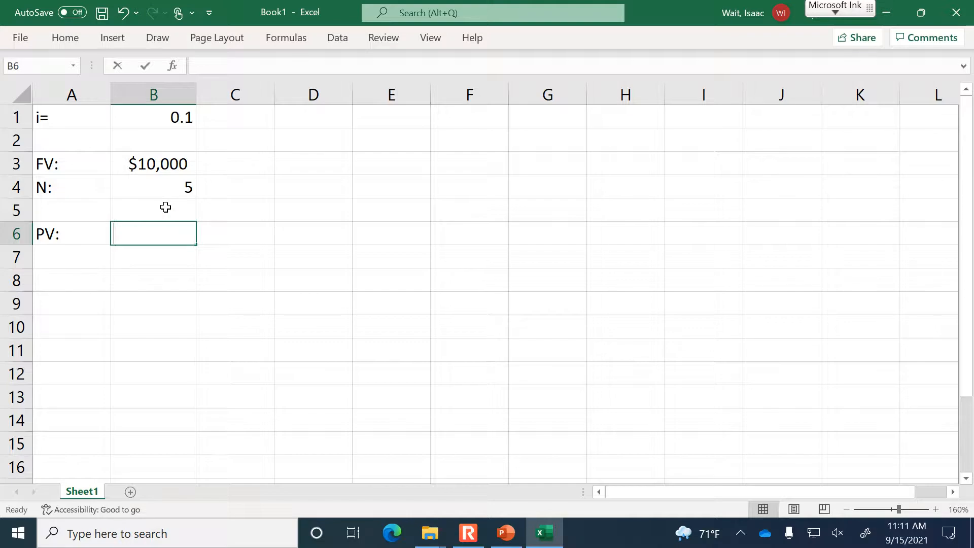
type("=pv(")
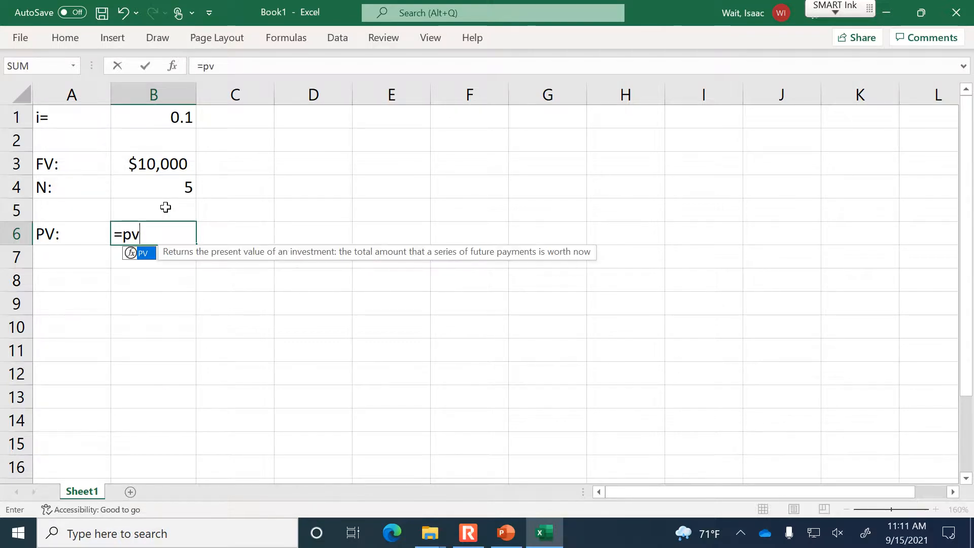
left_click(170, 117)
type(",")
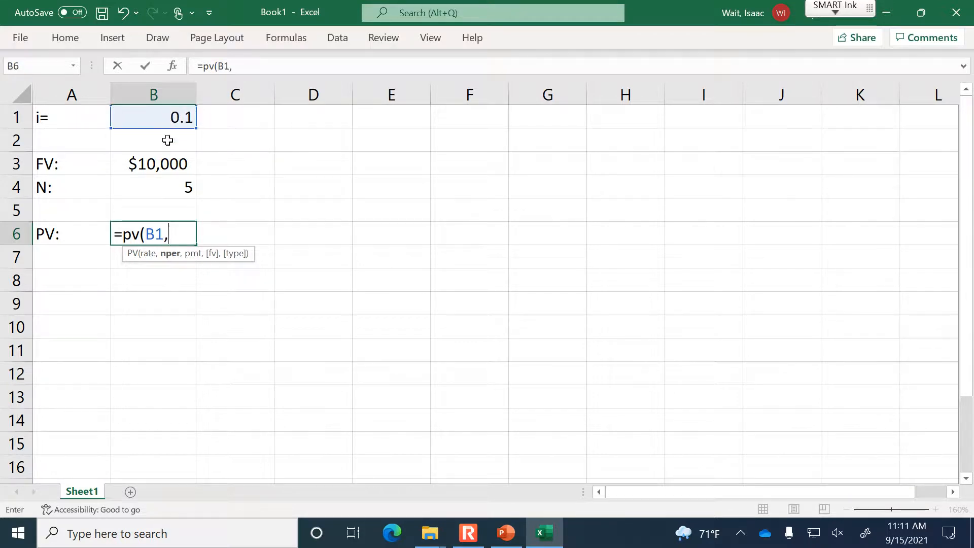
left_click(167, 187)
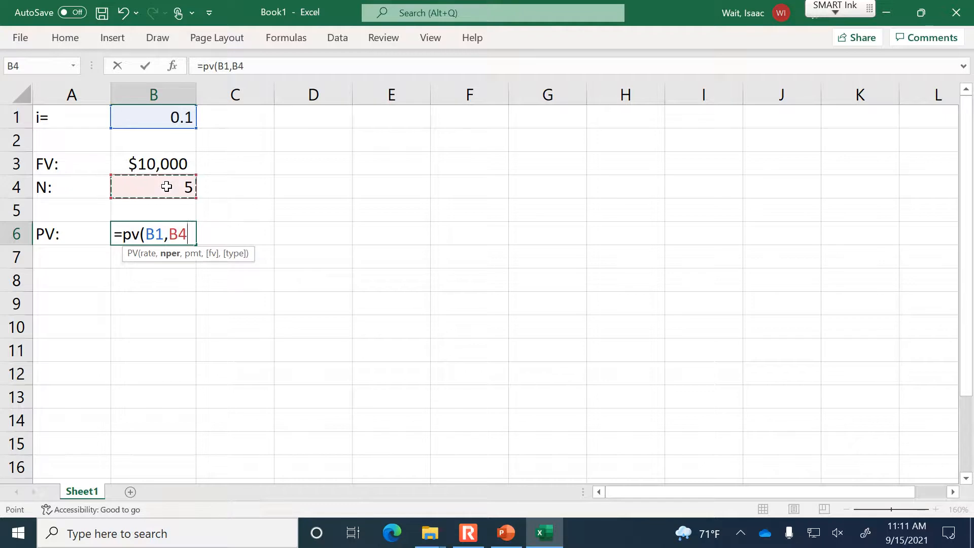
type(",-")
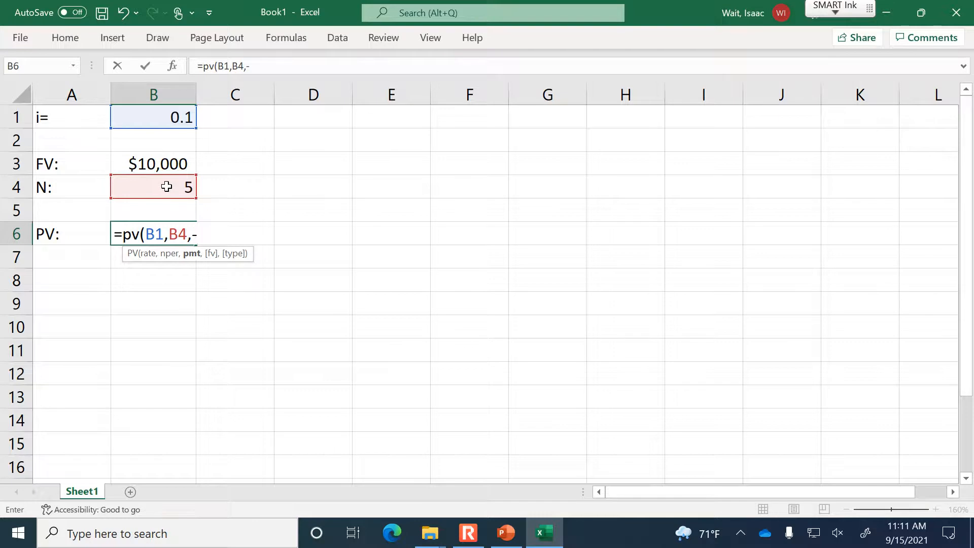
left_click(172, 162)
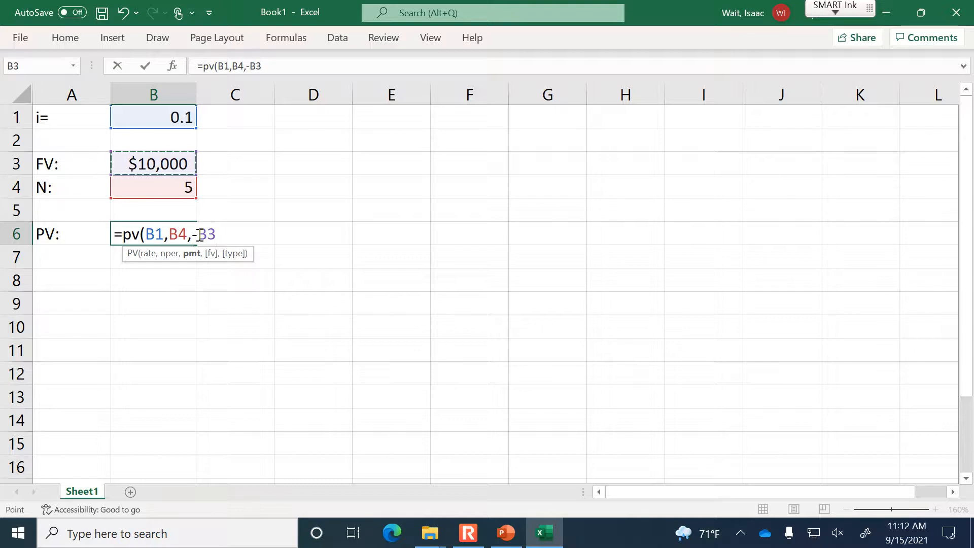
type(")")
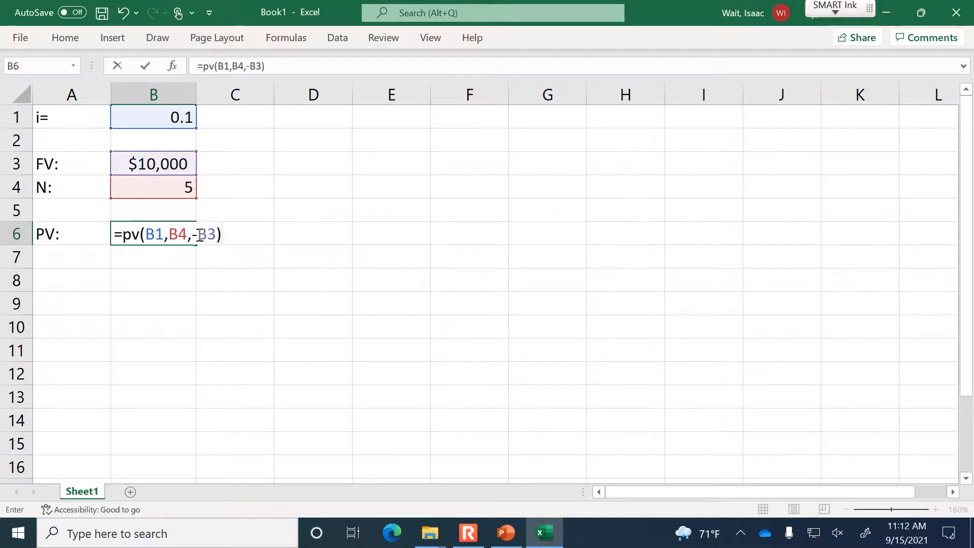
key("Return")
Step: Clear B6 and begin a PV formula there with rate B1, periods B4 and the payment argument skipped, up to =pv(B1,B4,,
left_click(197, 234)
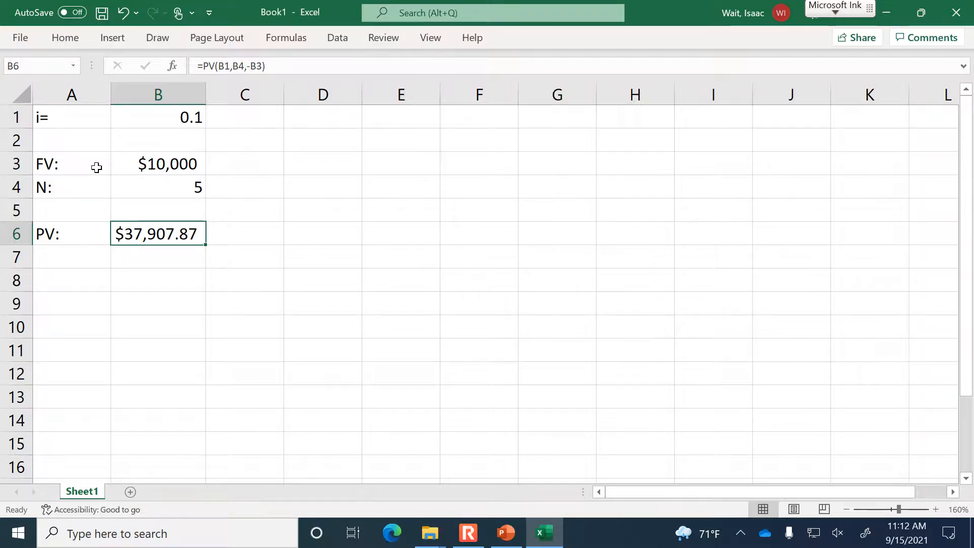
key("Delete")
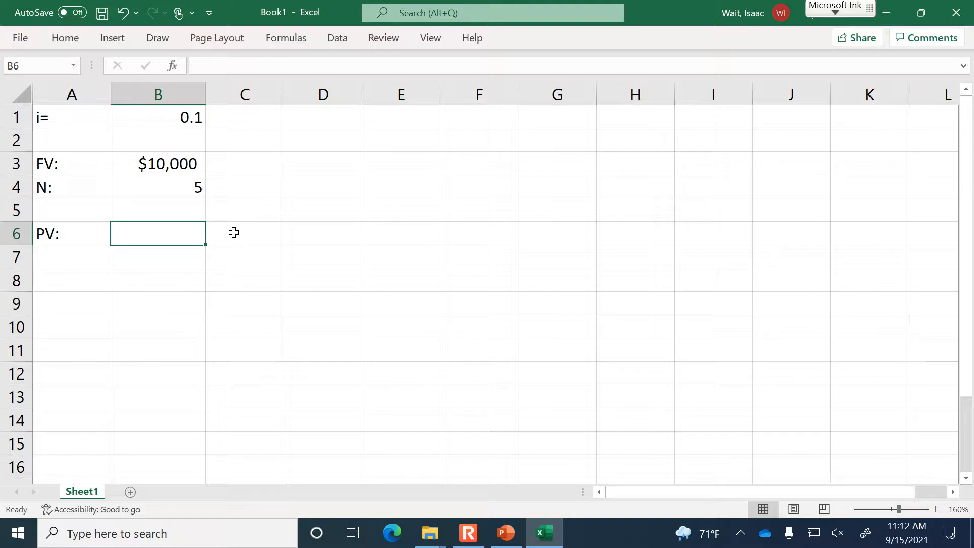
type("=pv(*")
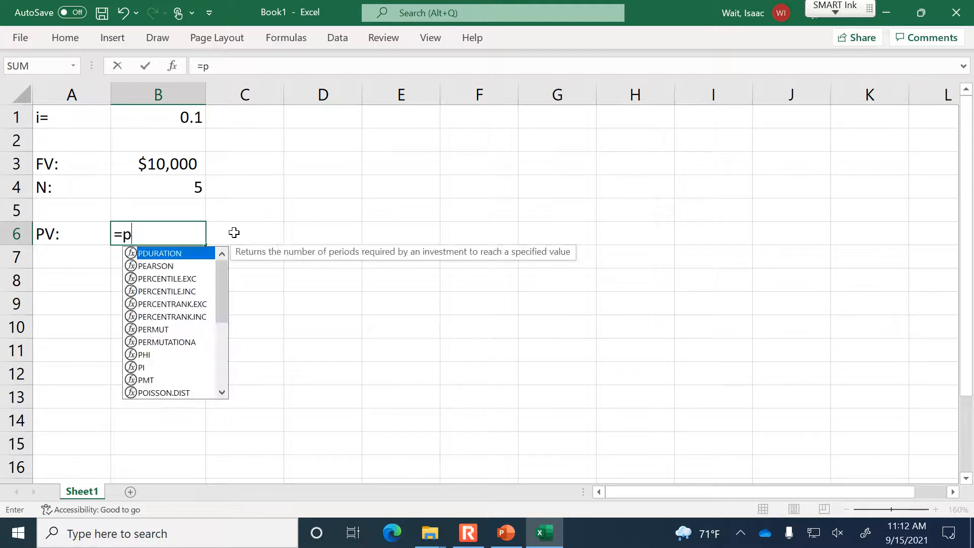
key("BackSpace")
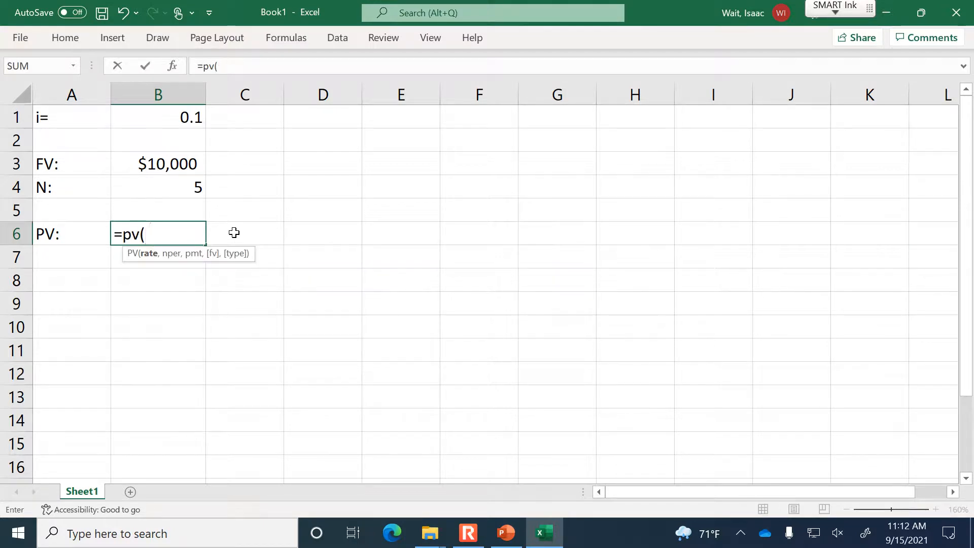
left_click(186, 118)
type(",")
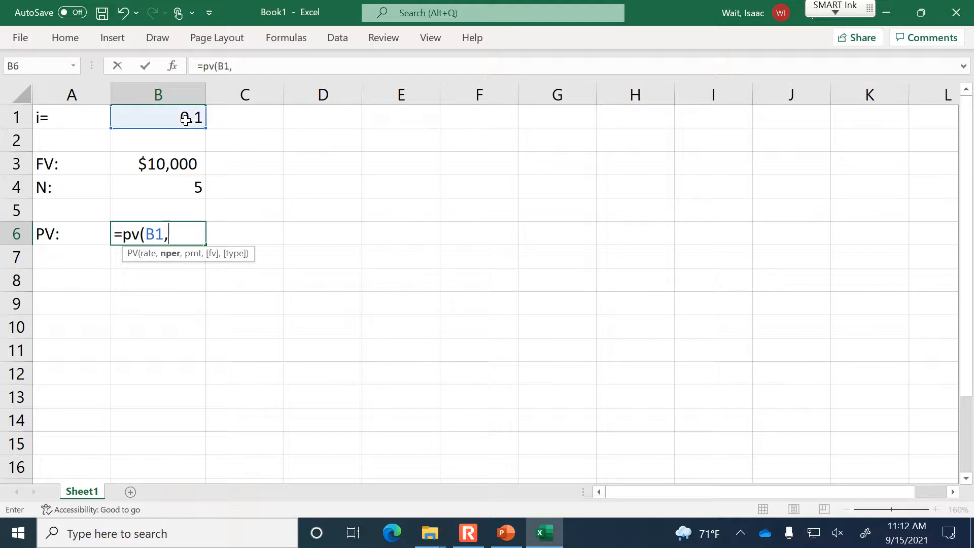
left_click(174, 190)
type(",")
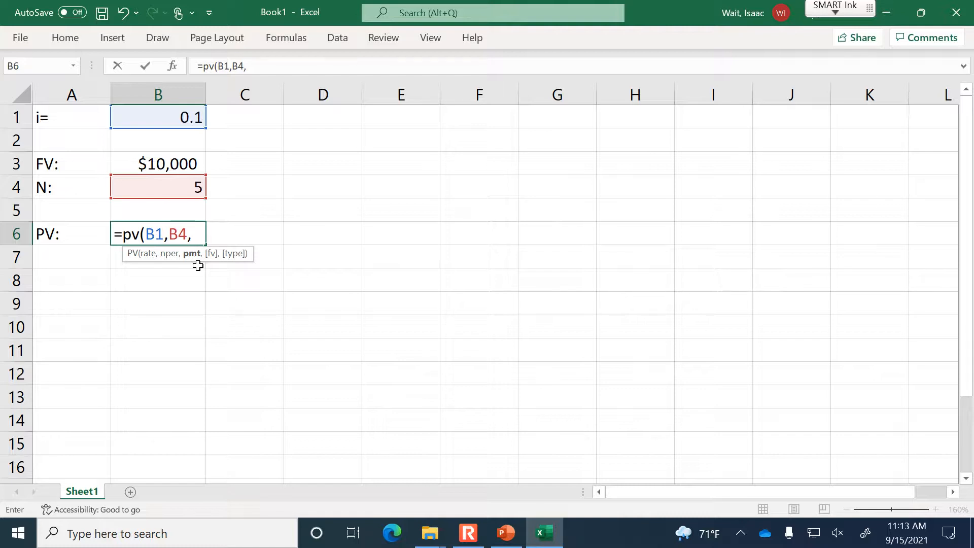
type(",")
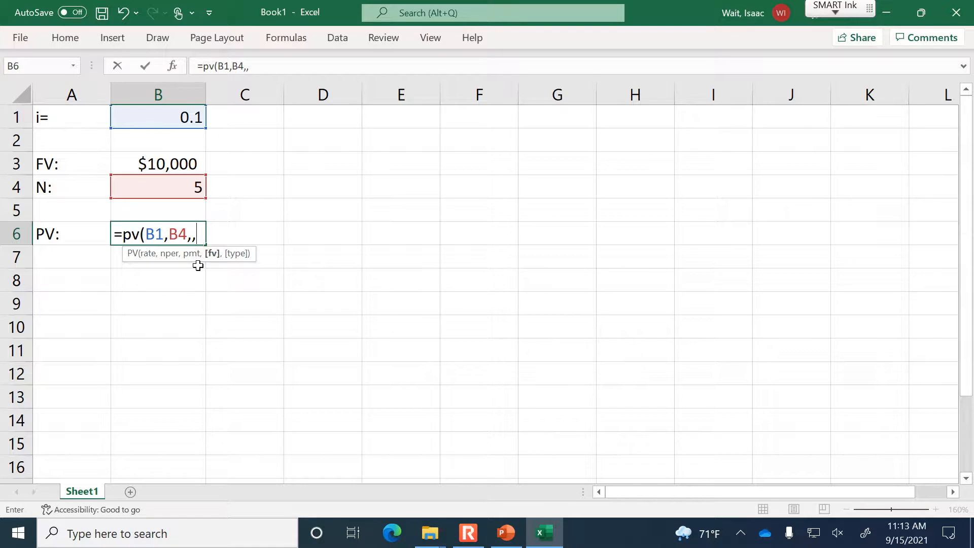
Step: Switch to the PowerPoint class notes and present the slides from "P/F for Spreadsheets" on to "ICE (Present Value)"
left_click(507, 540)
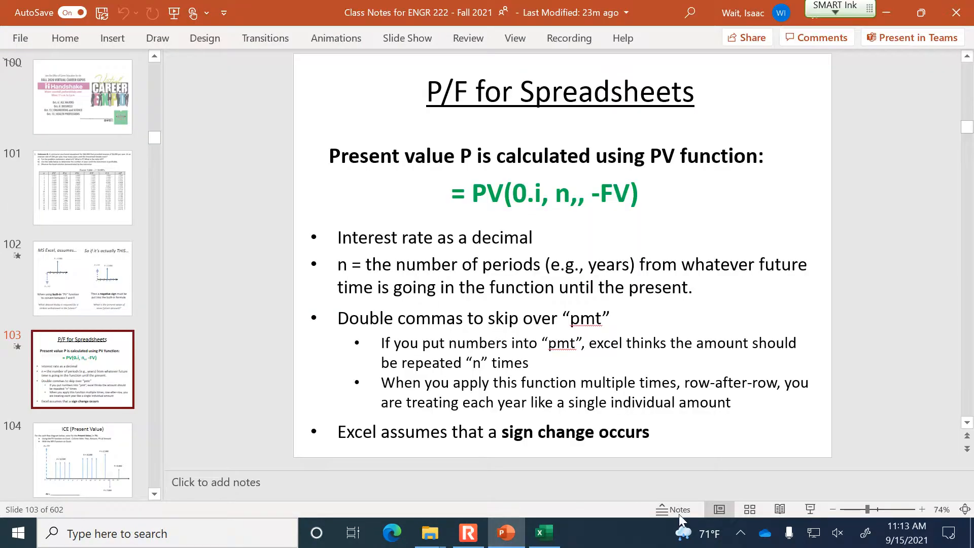
left_click(809, 509)
key("Right")
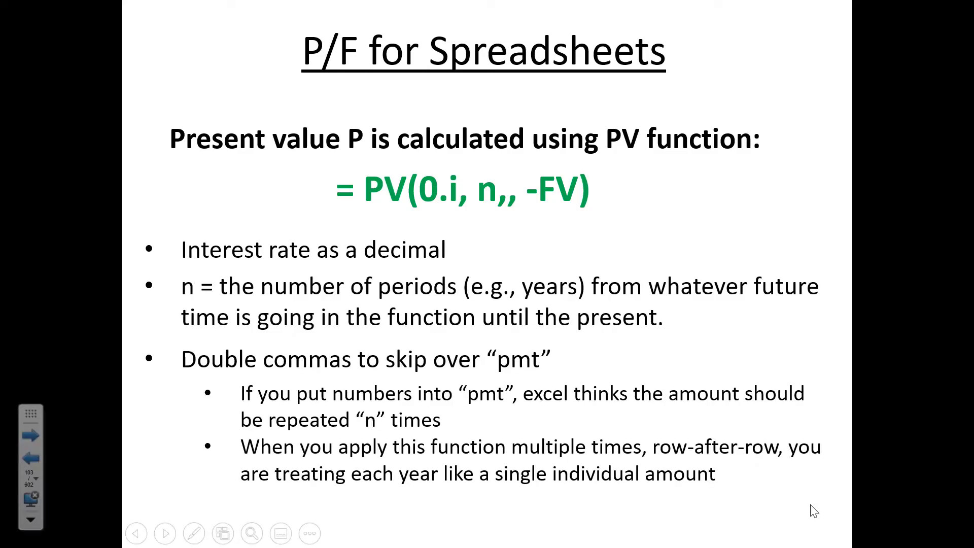
key("Right")
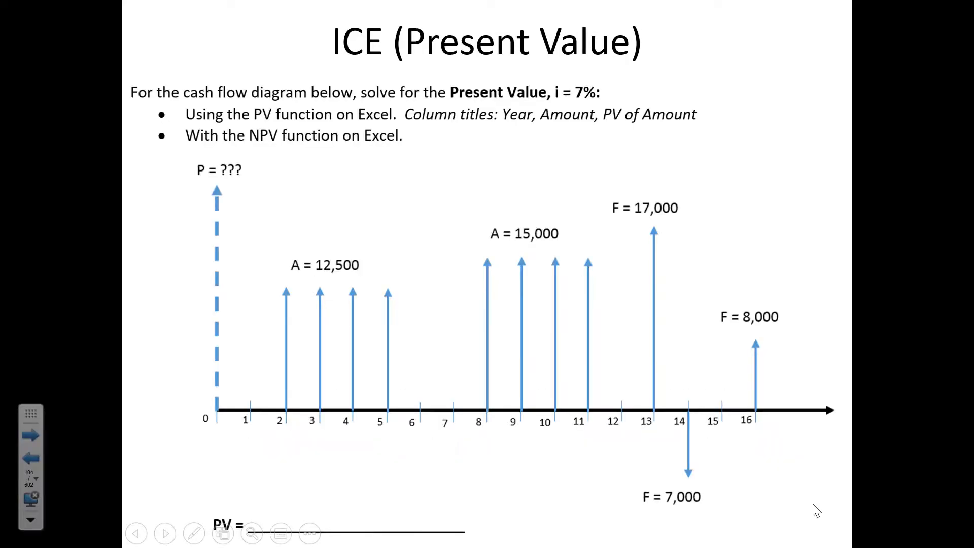
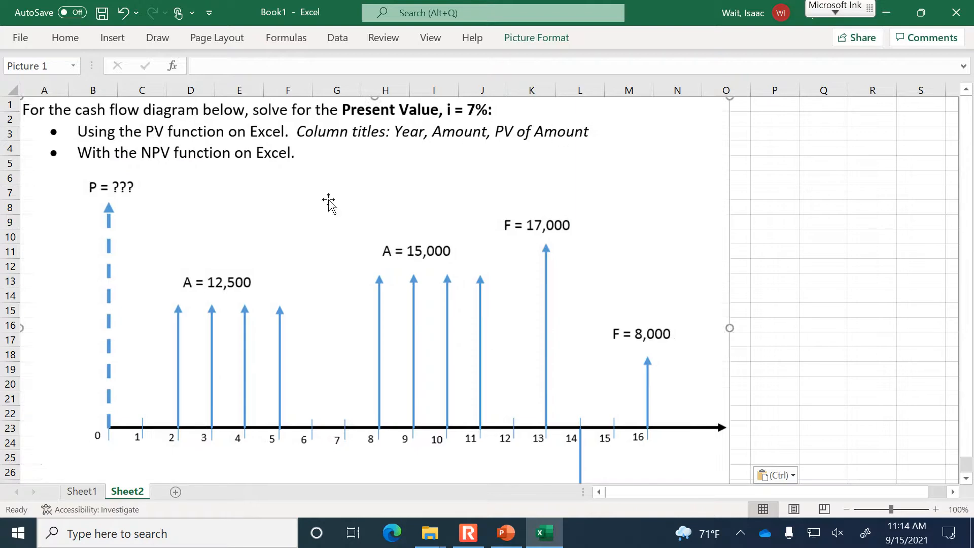
Step: Shrink the pasted cash flow diagram on Sheet2 and place it across columns I to R, covering rows 1 to 22
left_click_drag(269, 152, 508, 295)
left_click_drag(704, 347, 621, 146)
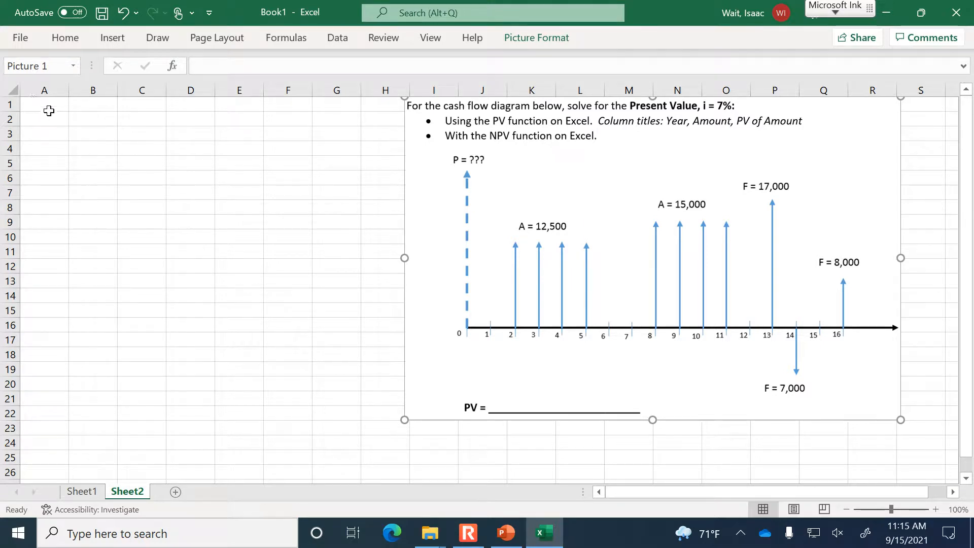
Step: Enter the label "I=" in A1 of Sheet2 and the interest rate .07 in B1
left_click(48, 107)
type("I=")
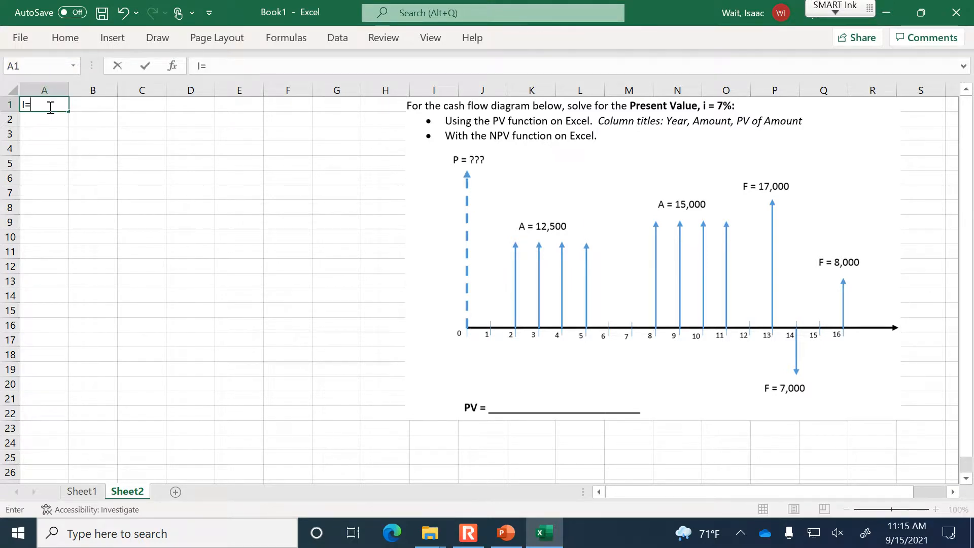
key("Tab")
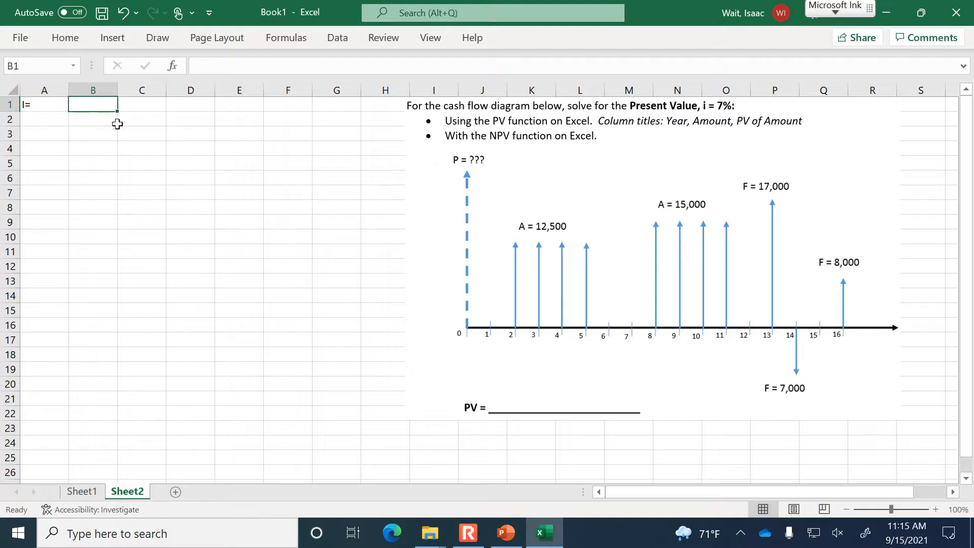
left_click(57, 108)
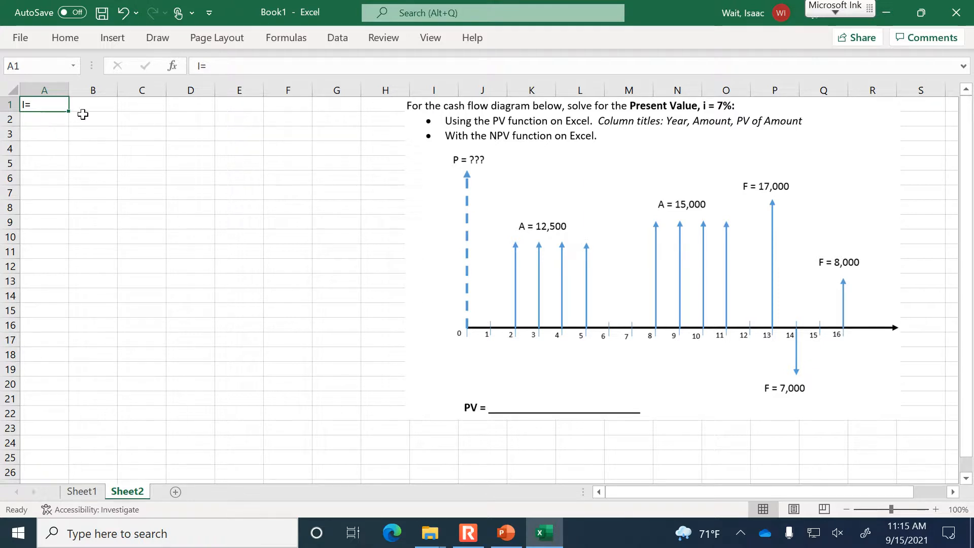
left_click(101, 102)
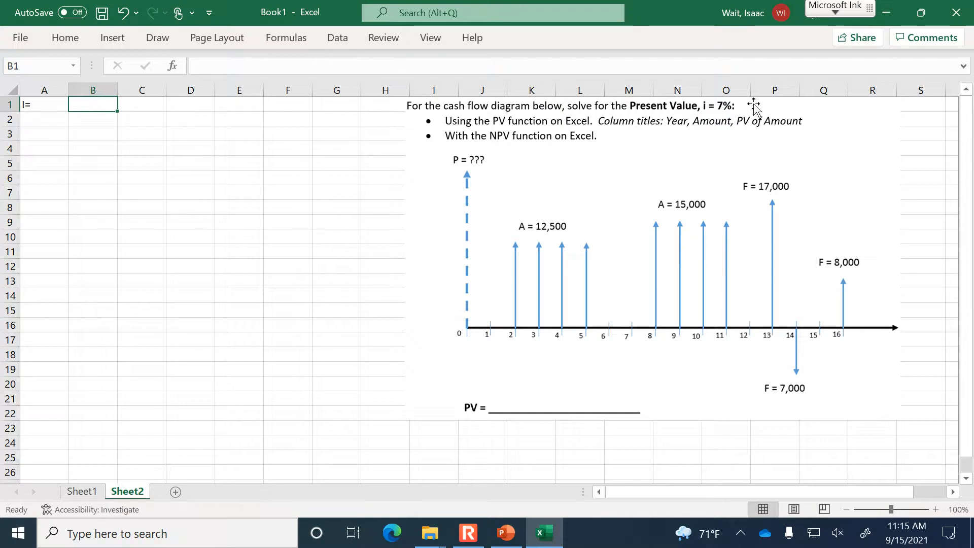
type(".07")
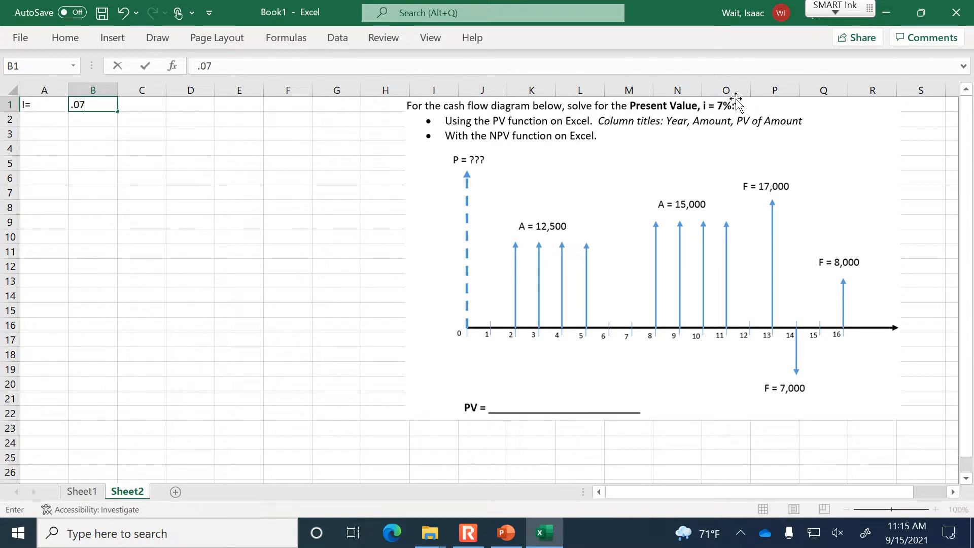
key("Return")
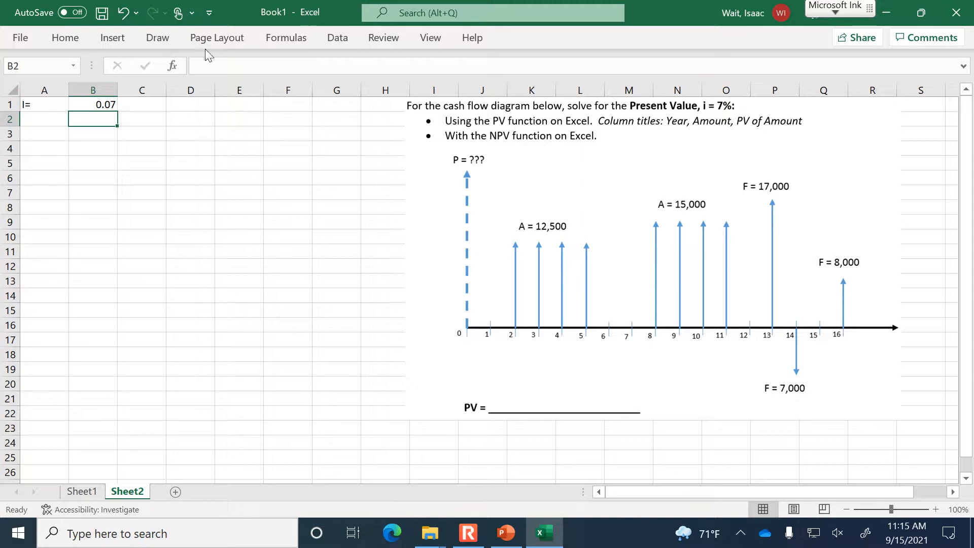
Step: Center the I= label in A1 and the interest rate in B1 horizontally within their cells
left_click(37, 98)
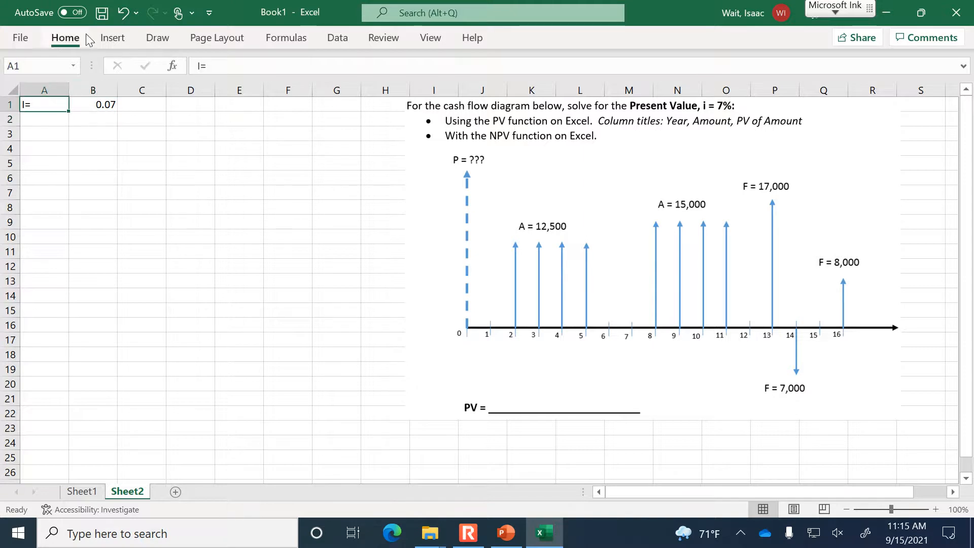
left_click(65, 37)
left_click(203, 189)
left_click(134, 152)
left_click(56, 104)
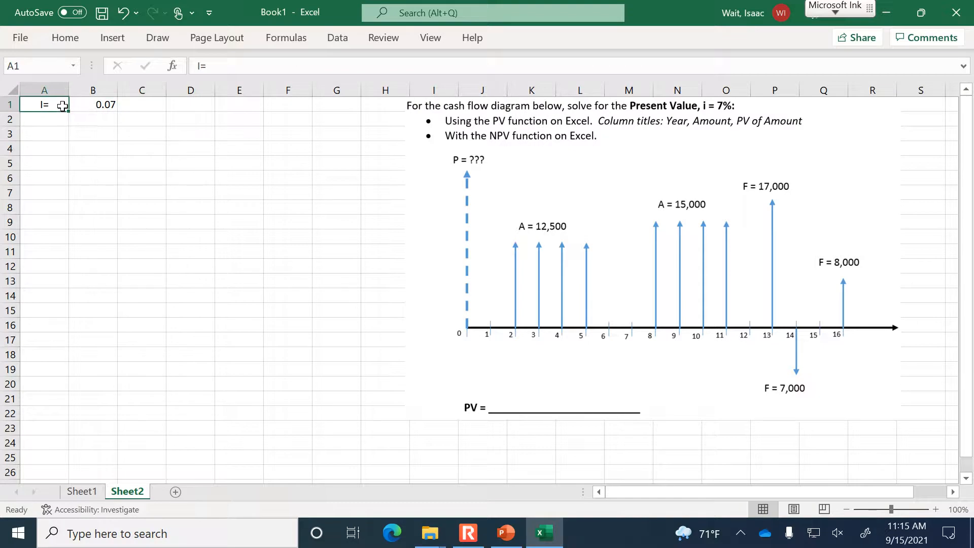
left_click(96, 99)
left_click(65, 38)
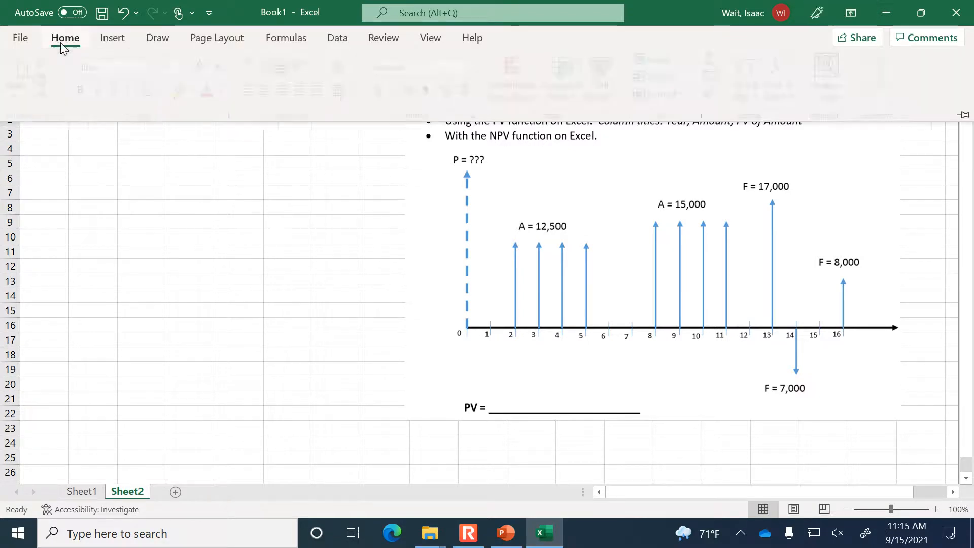
left_click(229, 148)
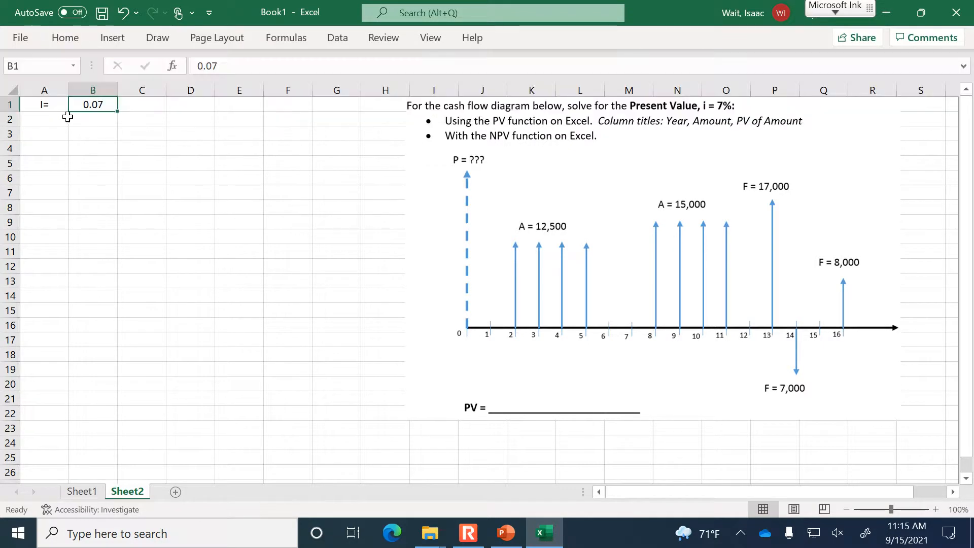
Step: Enter the column headings Time, Amount and PV in cells A3 to C3
left_click(46, 131)
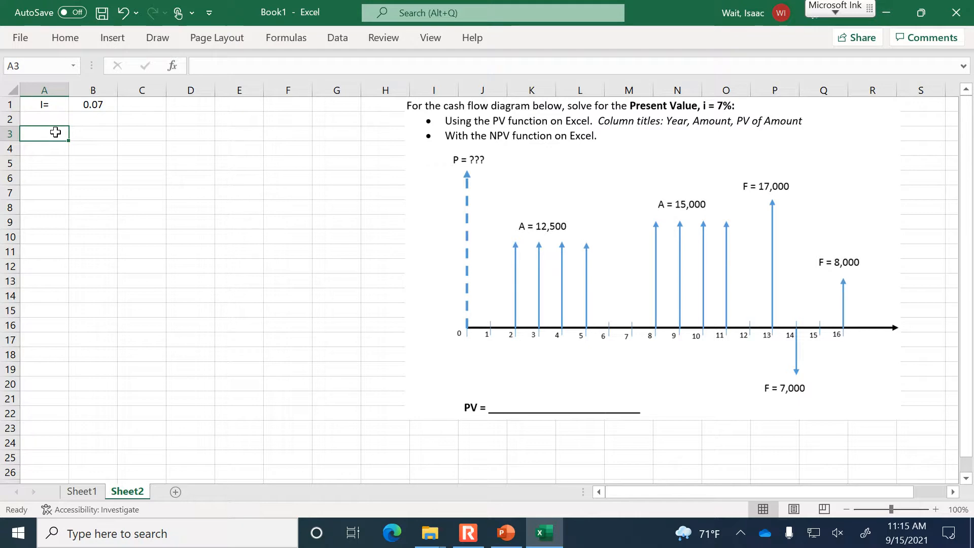
type("tIME")
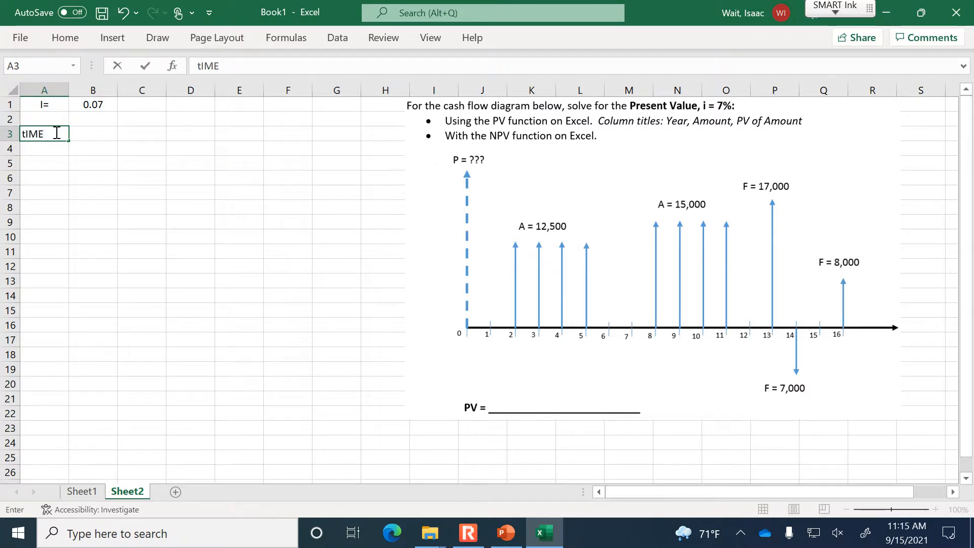
key("Tab")
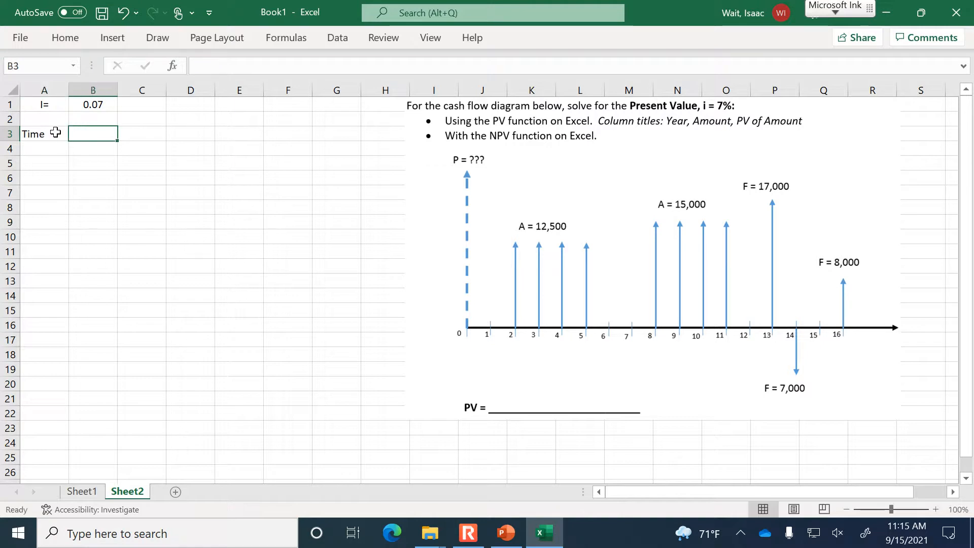
type("Amount")
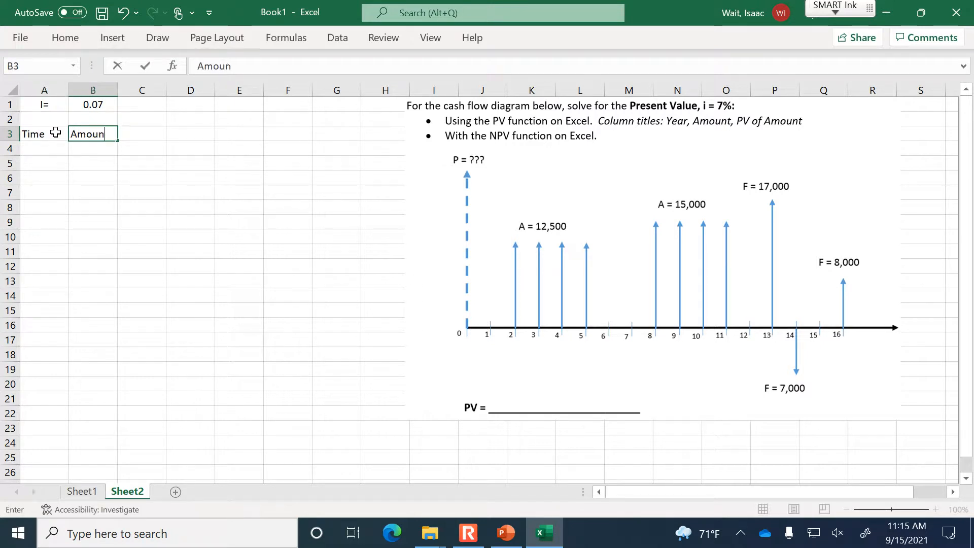
key("Tab")
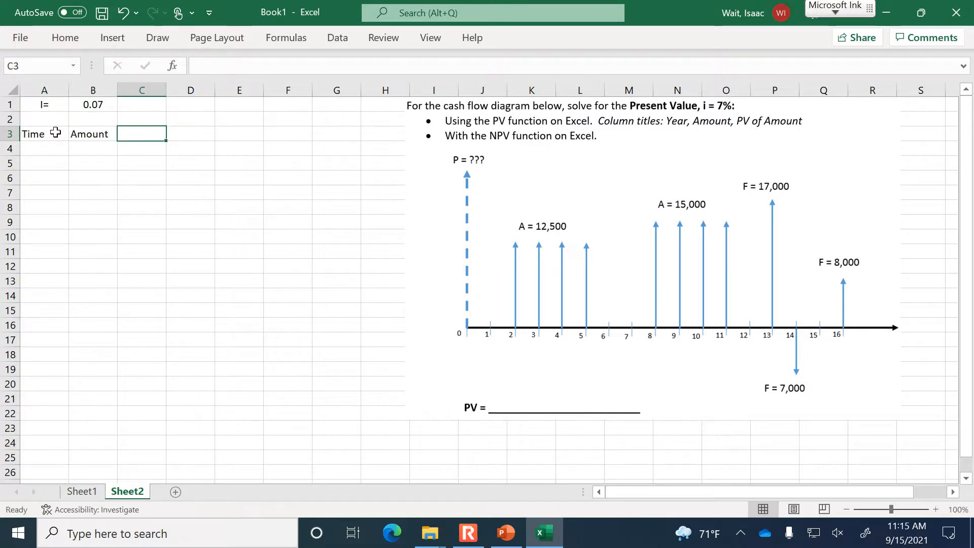
type("PV")
key("Return")
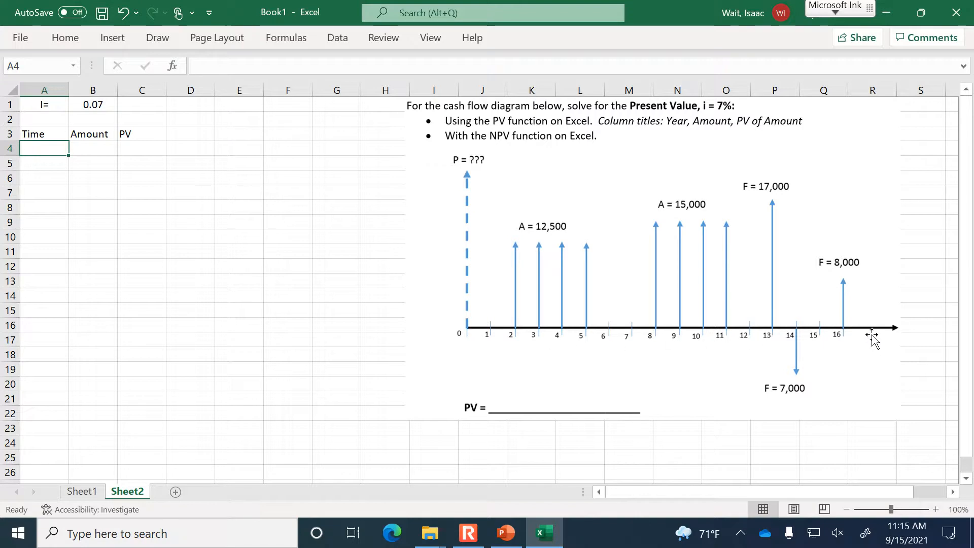
Step: Fill the Time column with the series 0 to 16 in A4:A20, starting from 0 and 1
type("0")
key("Return")
type("1")
key("Return")
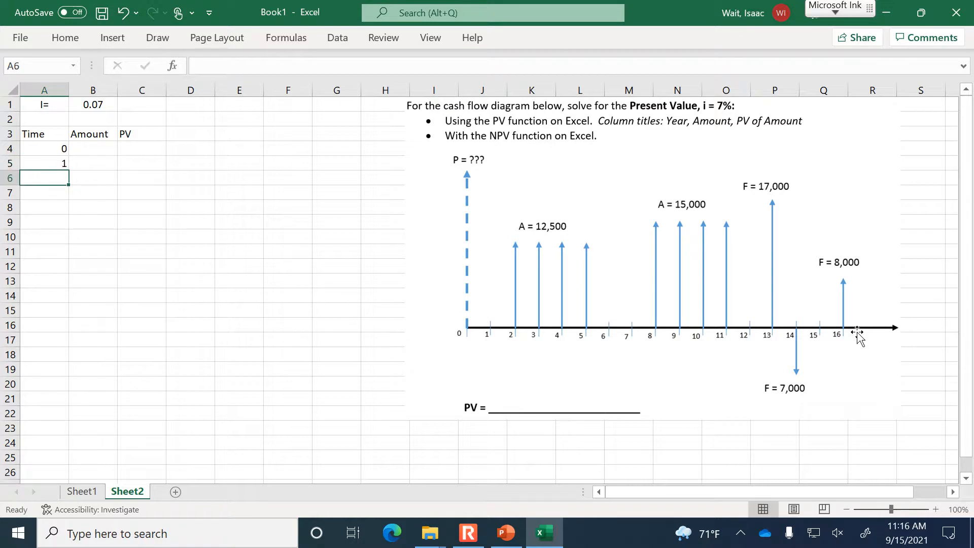
left_click_drag(48, 151, 85, 385)
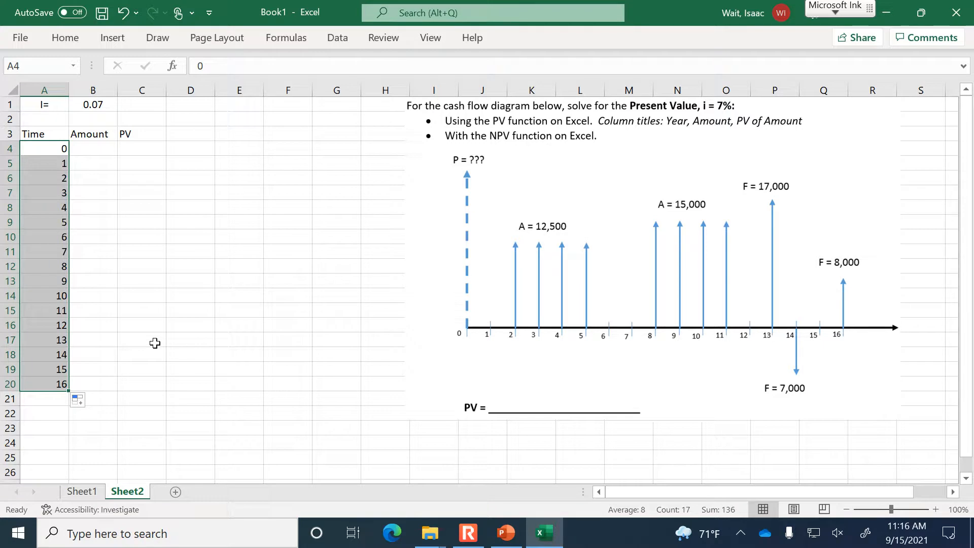
Step: Extend the heading in C3 to "PV of Amount" and widen column C to fit it
left_click(142, 135)
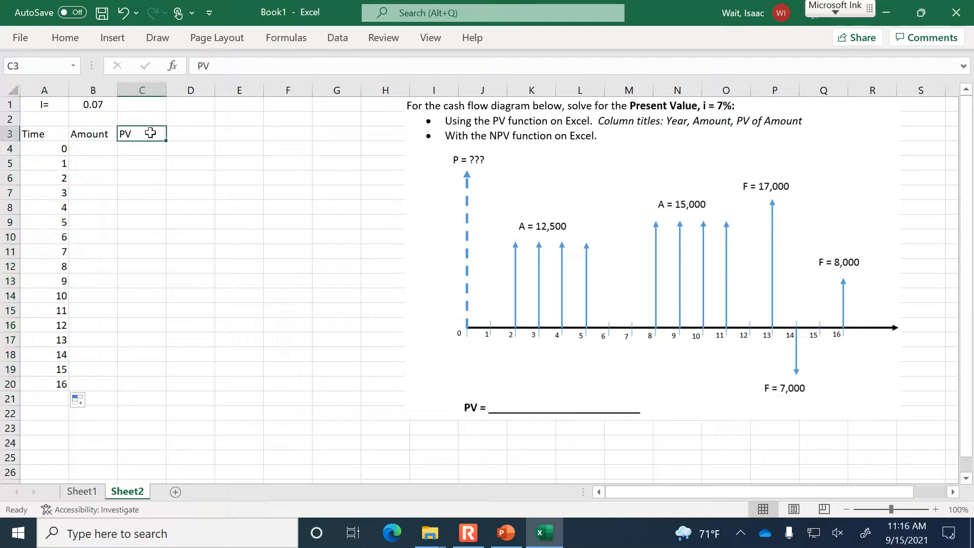
left_click(217, 69)
type("of Amount")
key("Return")
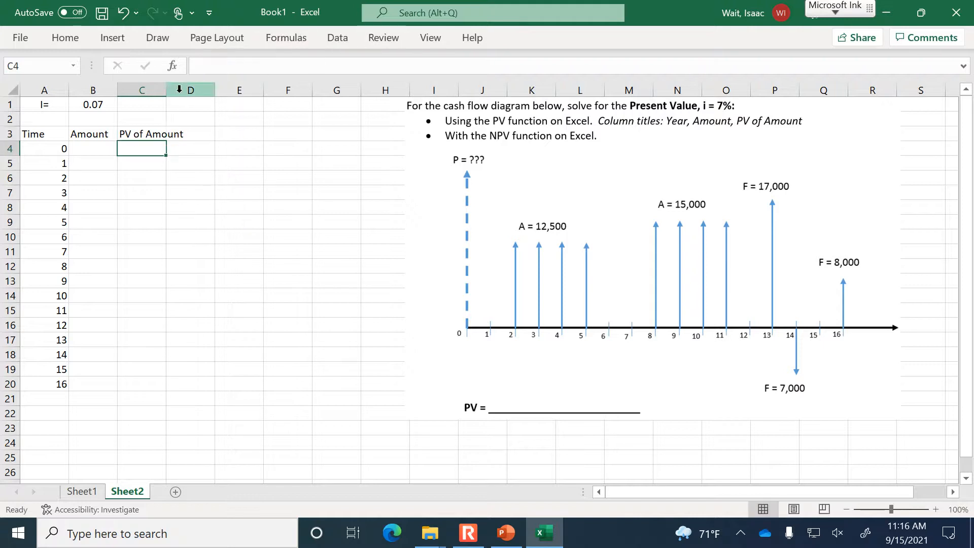
left_click_drag(166, 90, 194, 92)
left_click(167, 172)
left_click(170, 135)
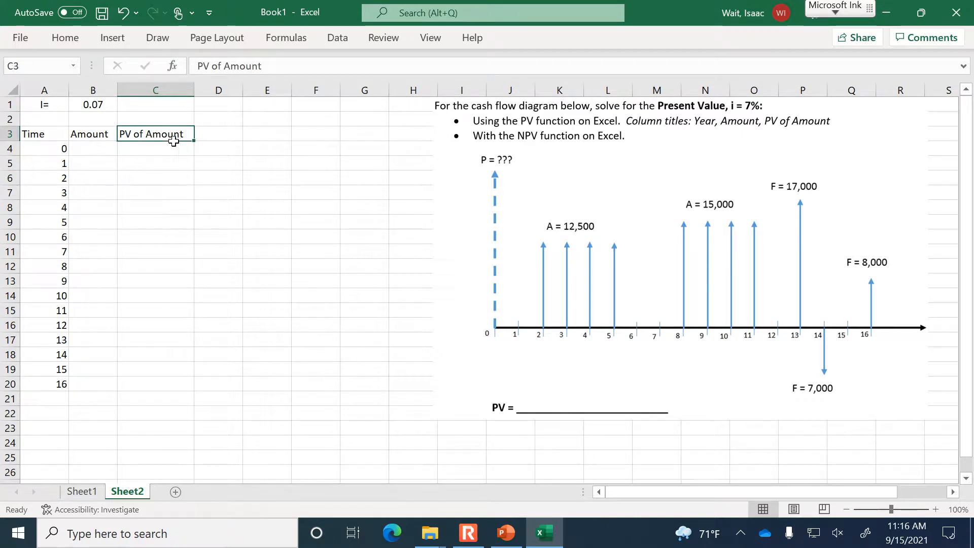
Step: Enter an amount of 0 for times 0 and 1 in B4 and B5
left_click(87, 139)
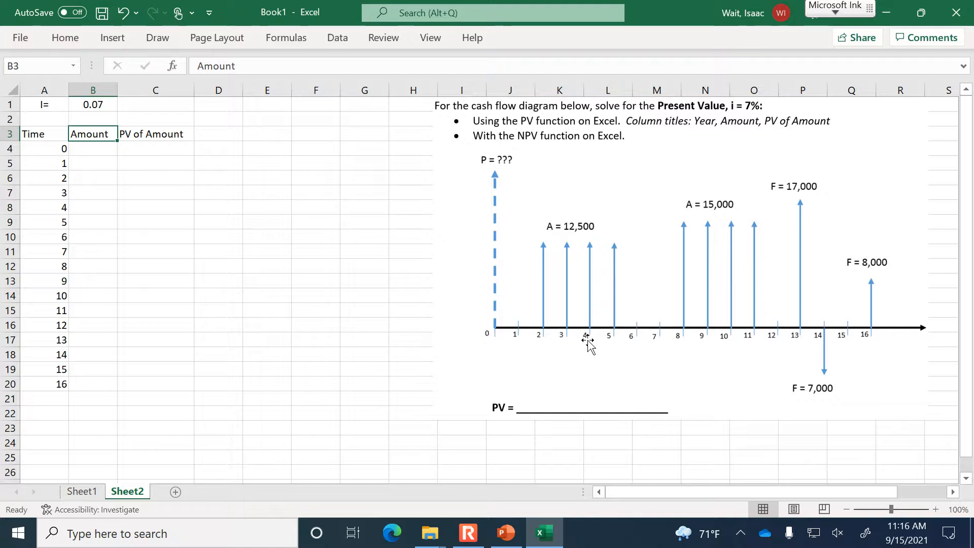
left_click(108, 147)
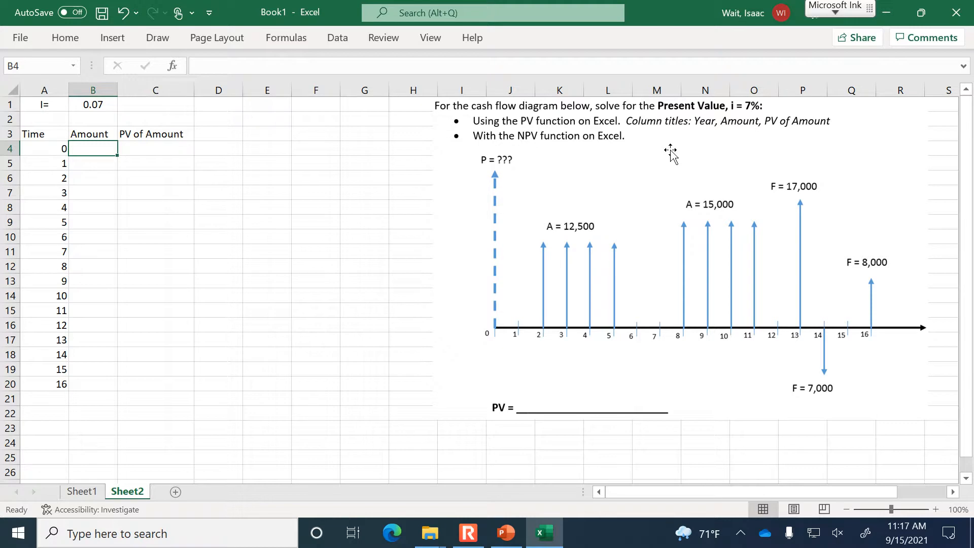
type("0")
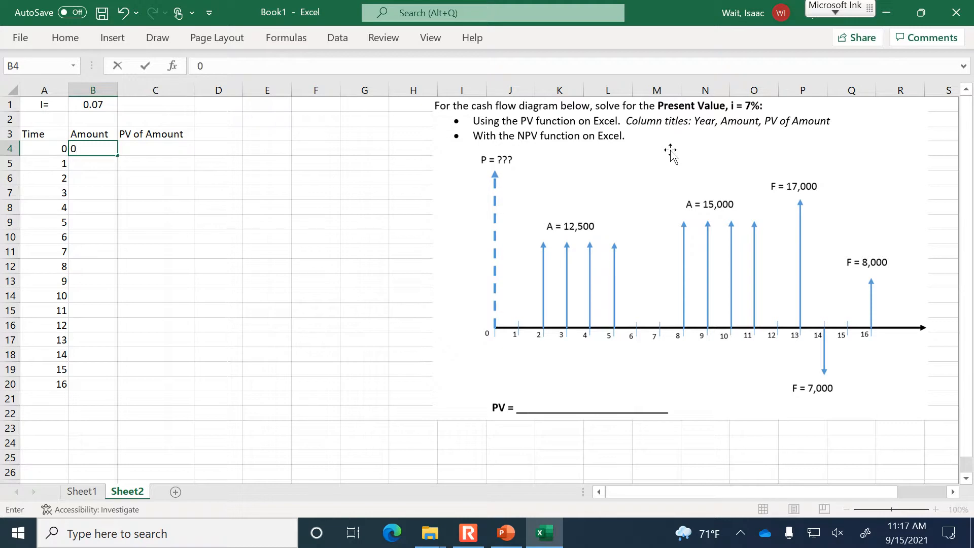
key("Return")
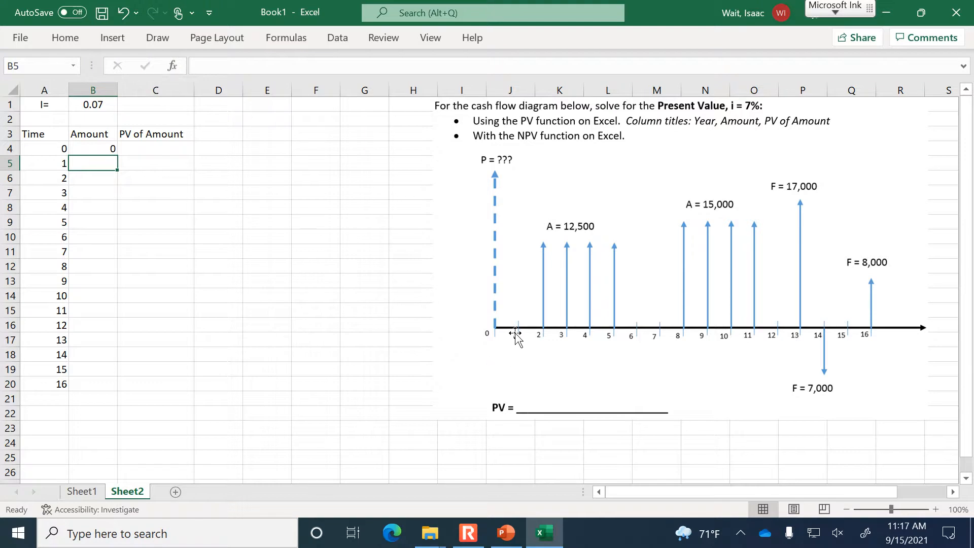
type("0")
key("Return")
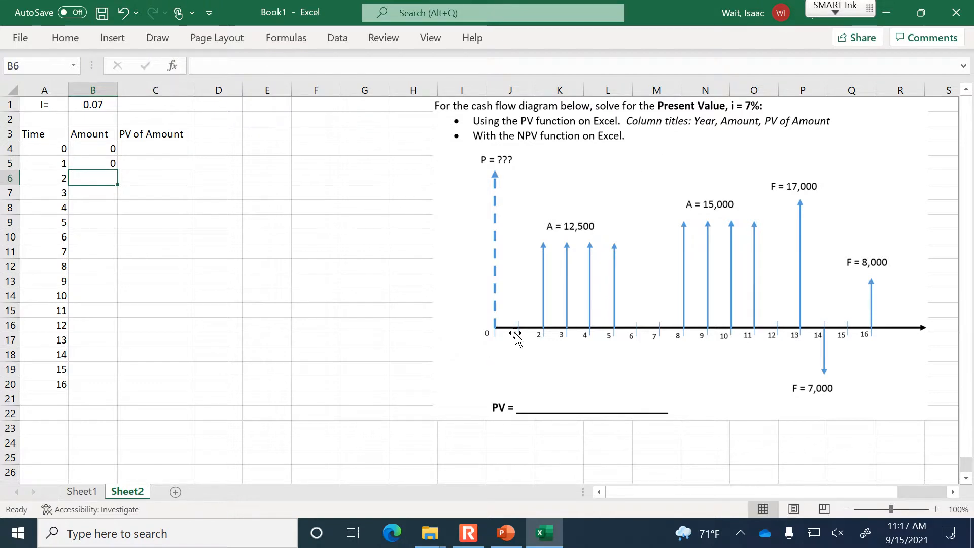
Step: Enter an amount of 12500 for each of times 2 to 5 in B6:B9
type("12500")
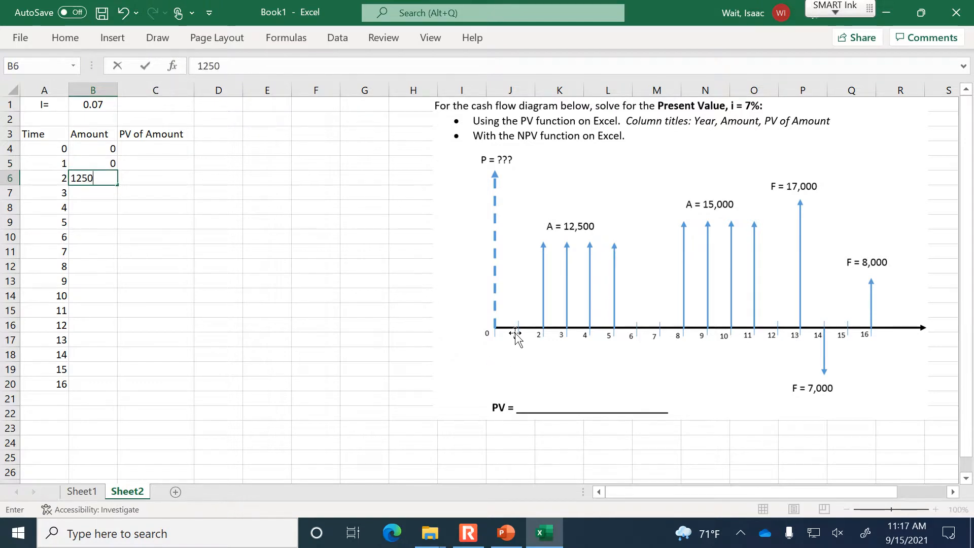
key("Return")
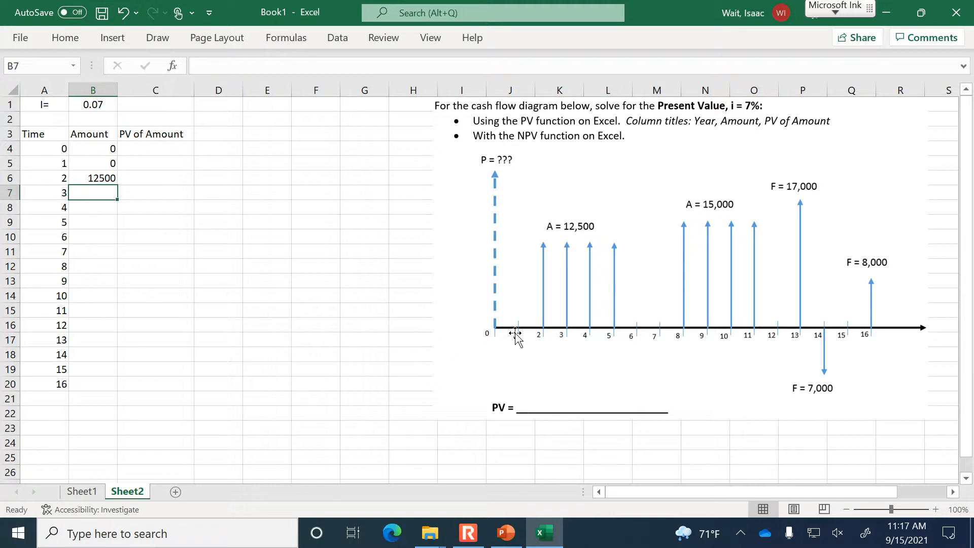
type("12500")
key("Return")
type("12")
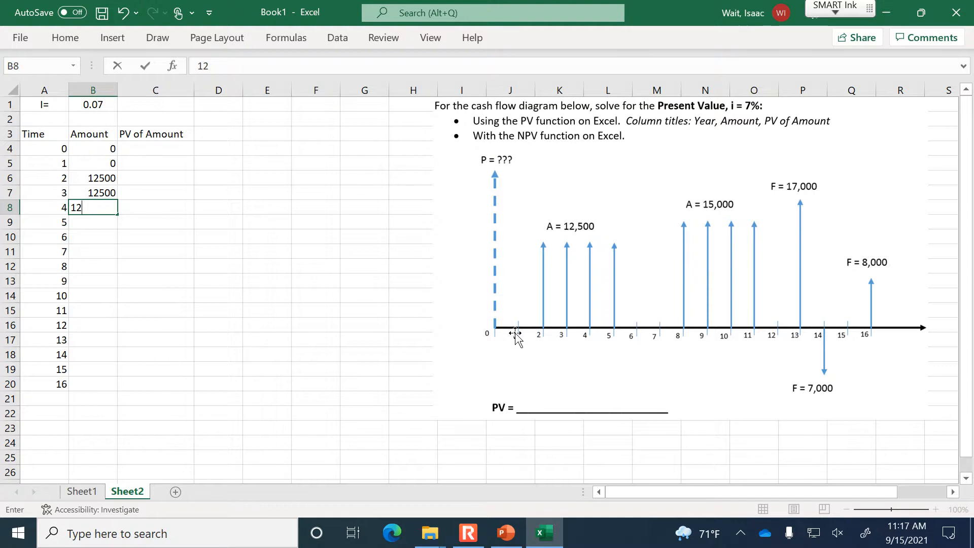
type("500")
key("Return")
type("12500")
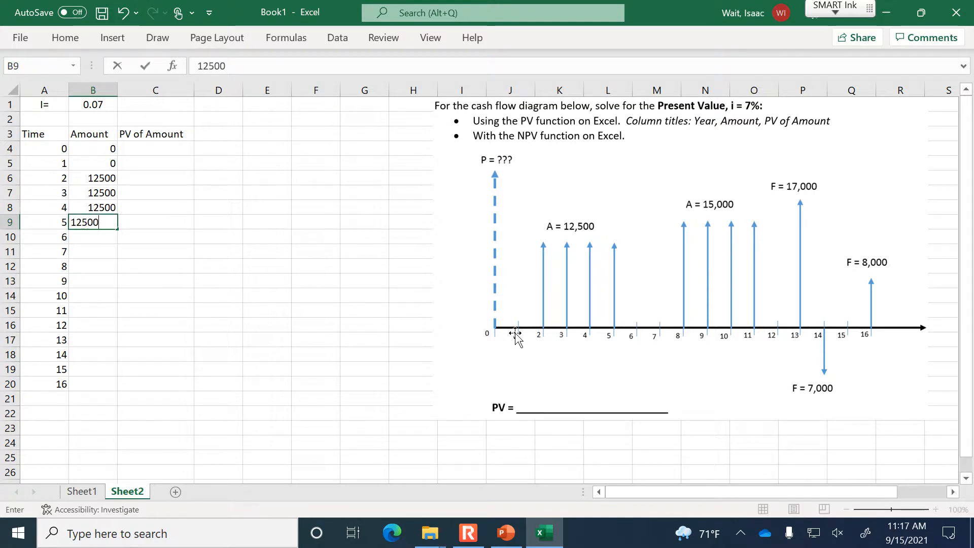
key("Return")
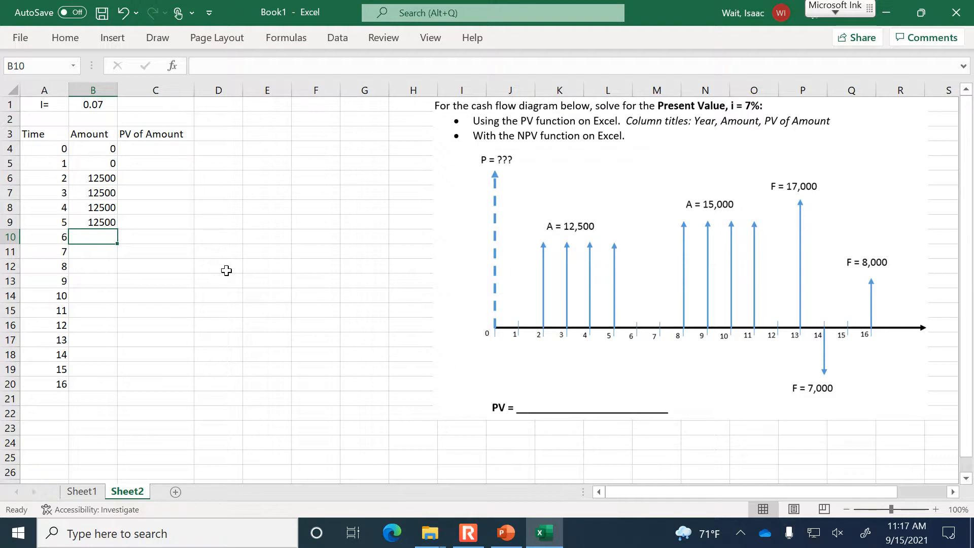
Step: Enter amounts of 0 for times 6 and 7 and 15000 for time 8 in B10:B12
type("0")
key("Return")
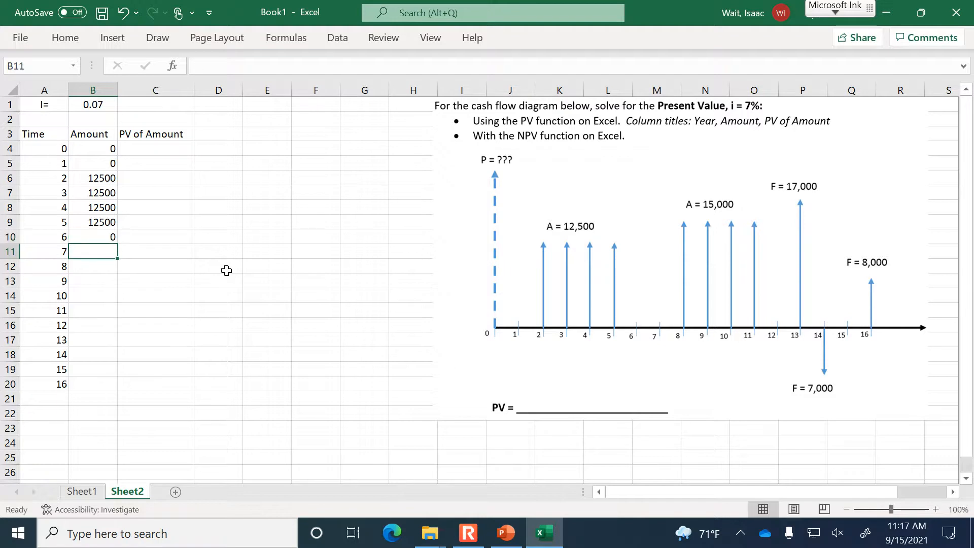
type("0")
key("Return")
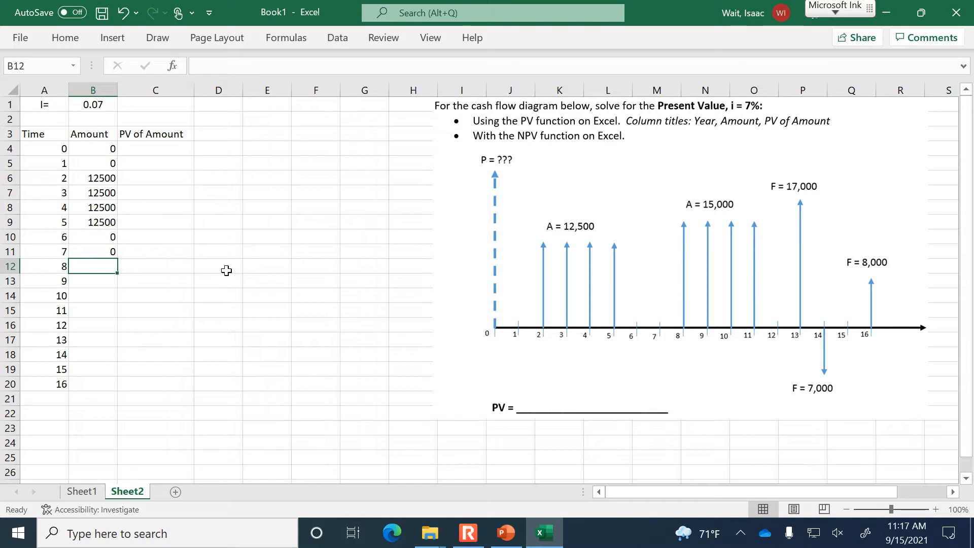
type("15")
type("000")
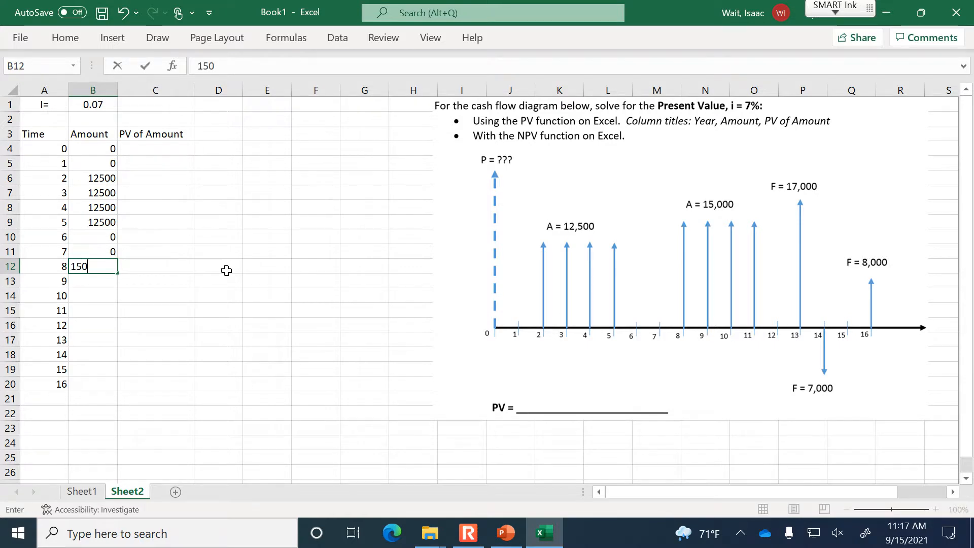
key("Return")
Step: Shrink the cash flow diagram and move it closer to the table, spanning about columns E to M and rows 1 to 18
left_click_drag(831, 419, 703, 423)
left_click(935, 509)
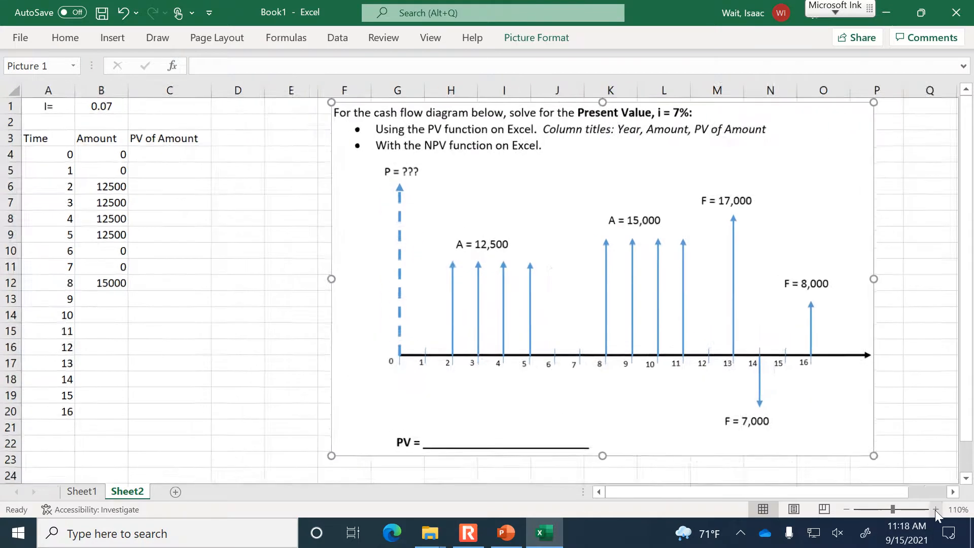
left_click(935, 509)
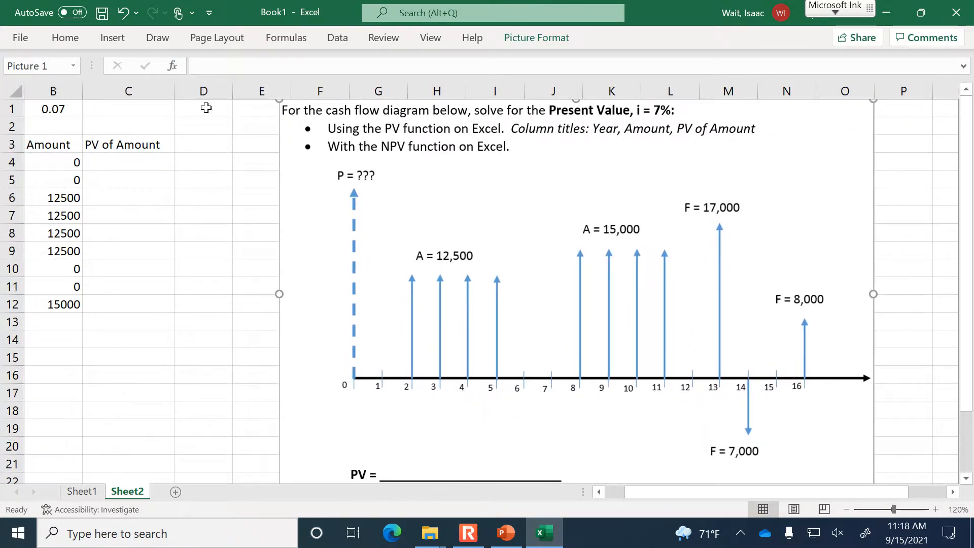
left_click_drag(278, 101, 387, 174)
left_click_drag(396, 217, 283, 143)
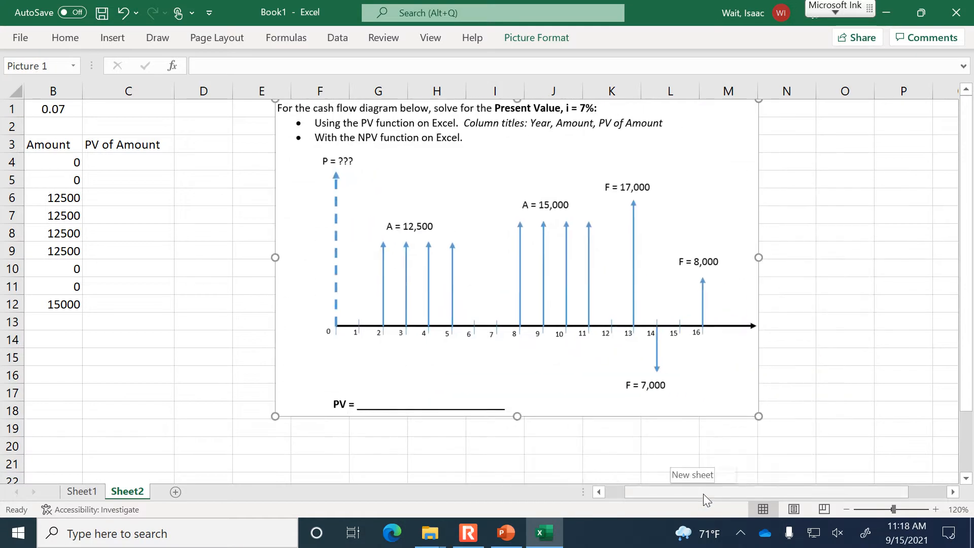
left_click_drag(703, 494, 622, 490)
left_click(936, 509)
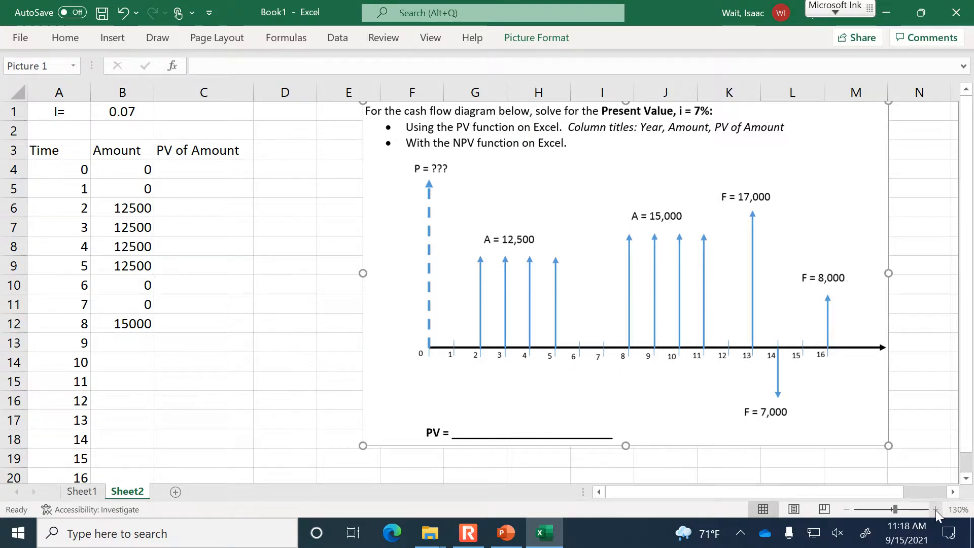
left_click(846, 509)
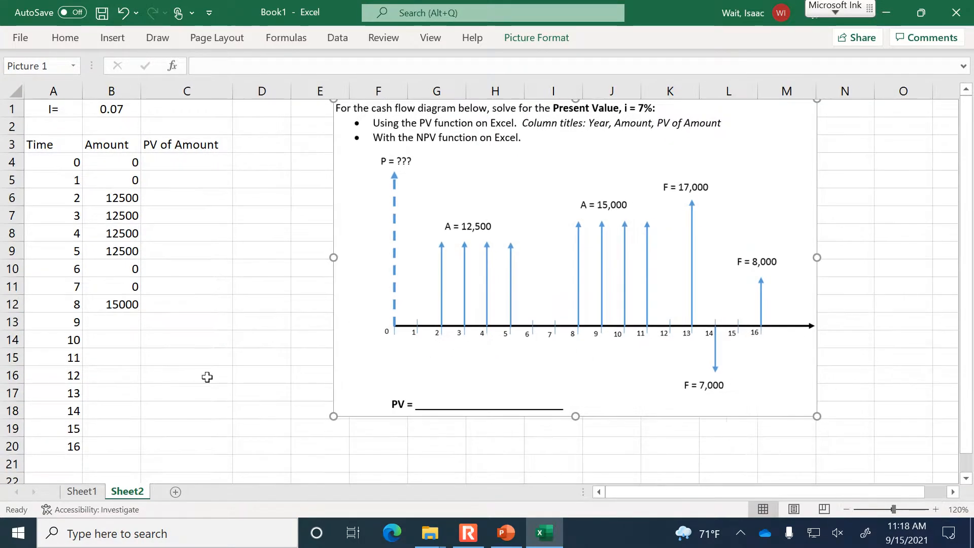
Step: Enter an amount of 15000 for each of times 9 to 11 in B13:B15
left_click(117, 321)
type("15000")
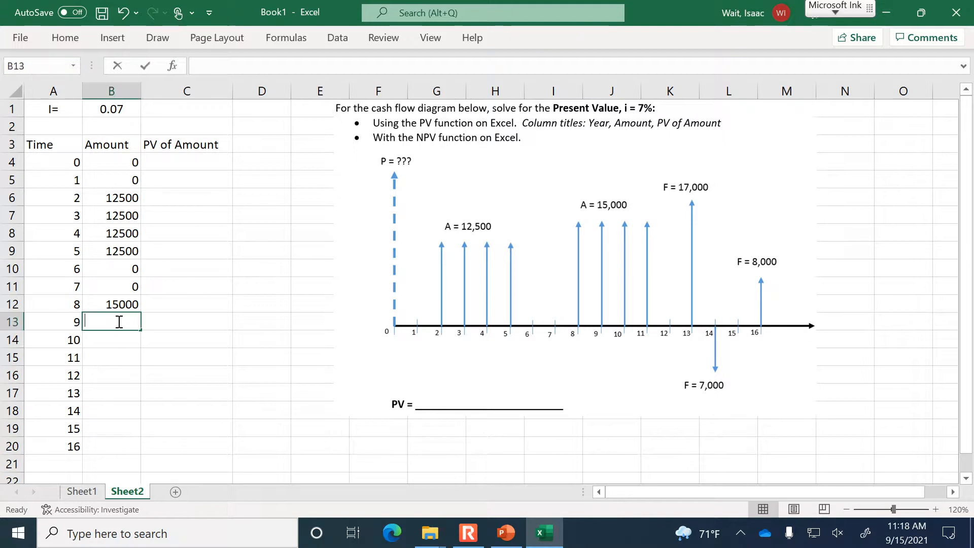
key("Return")
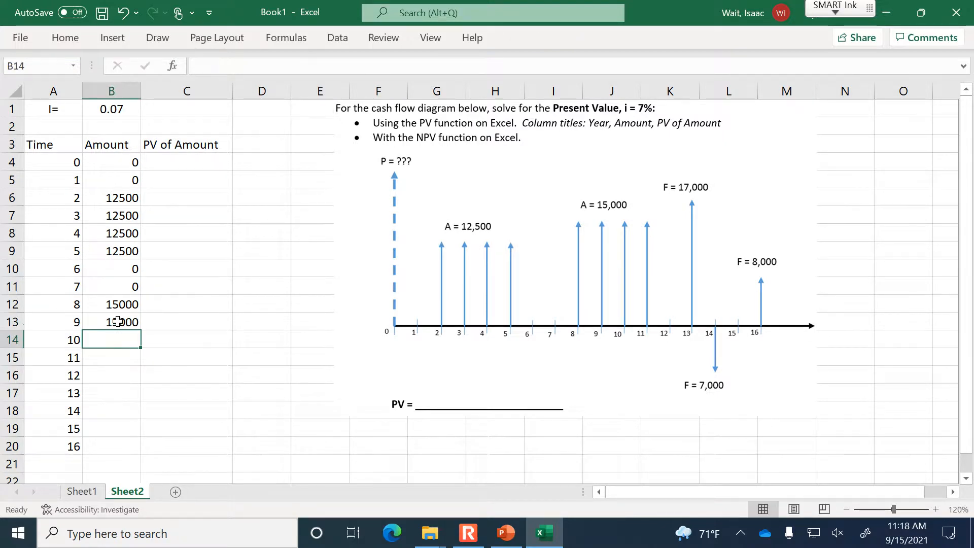
type("15000")
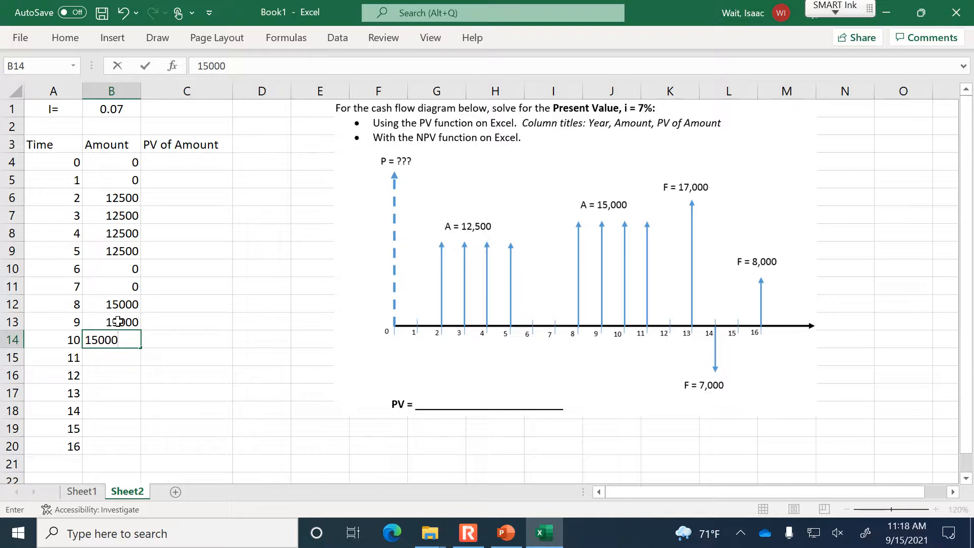
key("Return")
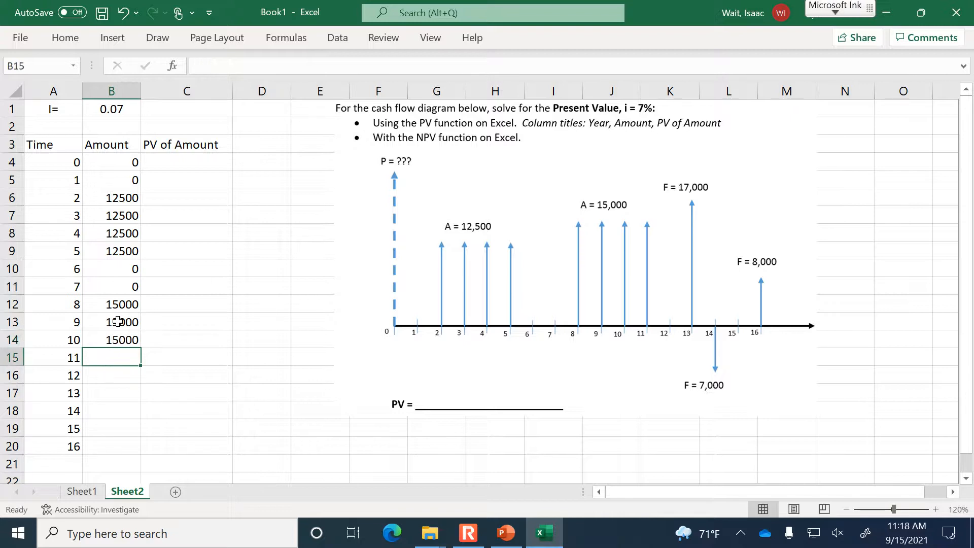
type("15000")
key("Return")
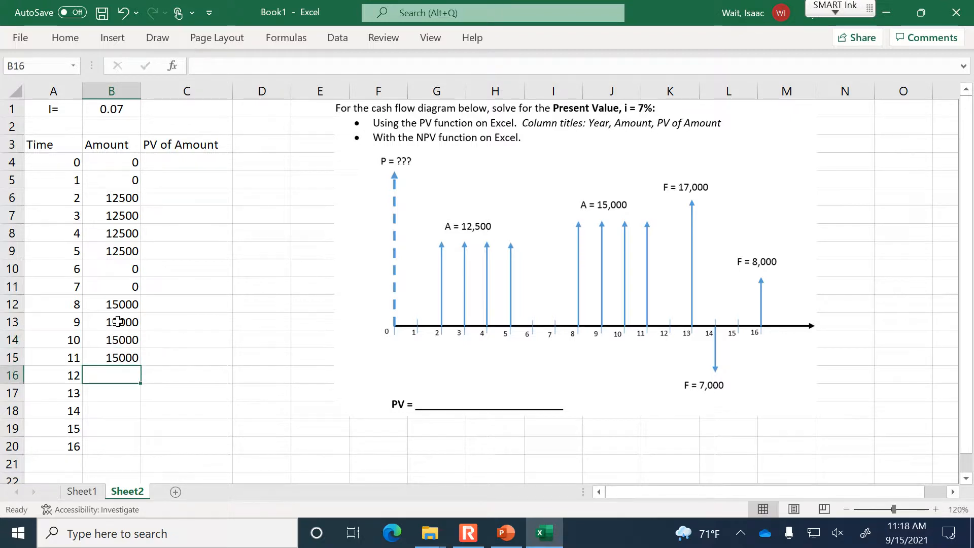
Step: Enter amounts of 0, 17000, -7000, 0 and 8000 for times 12 to 16 in B16:B20
type("0")
key("Return")
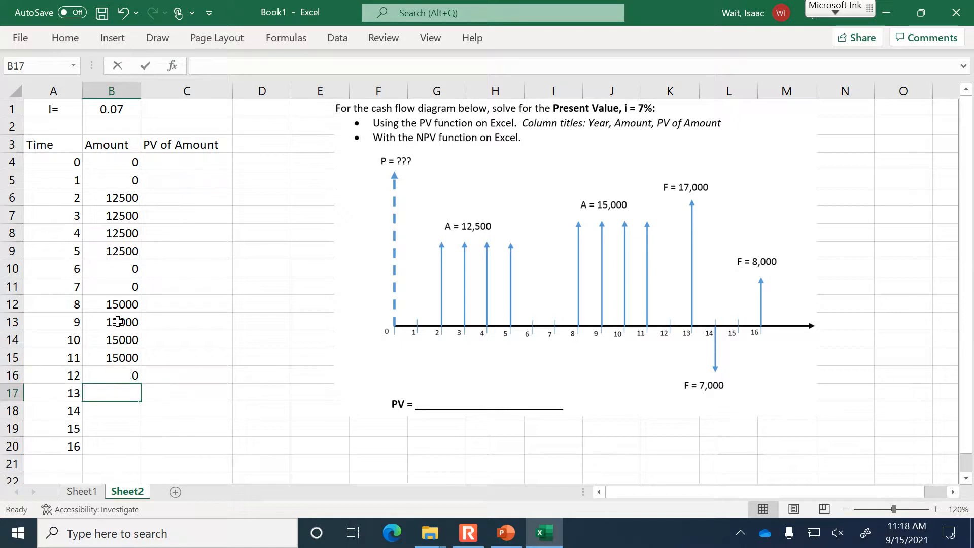
type("17000")
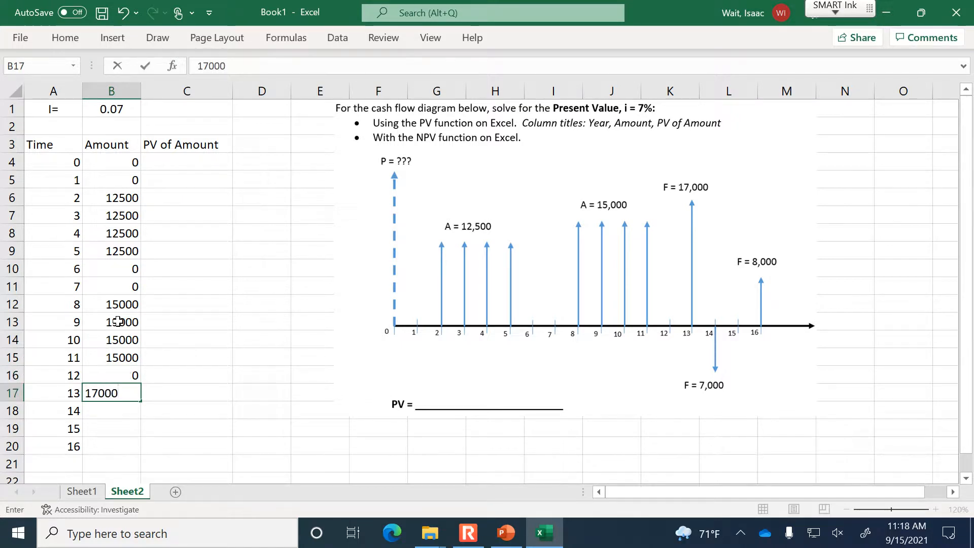
key("Return")
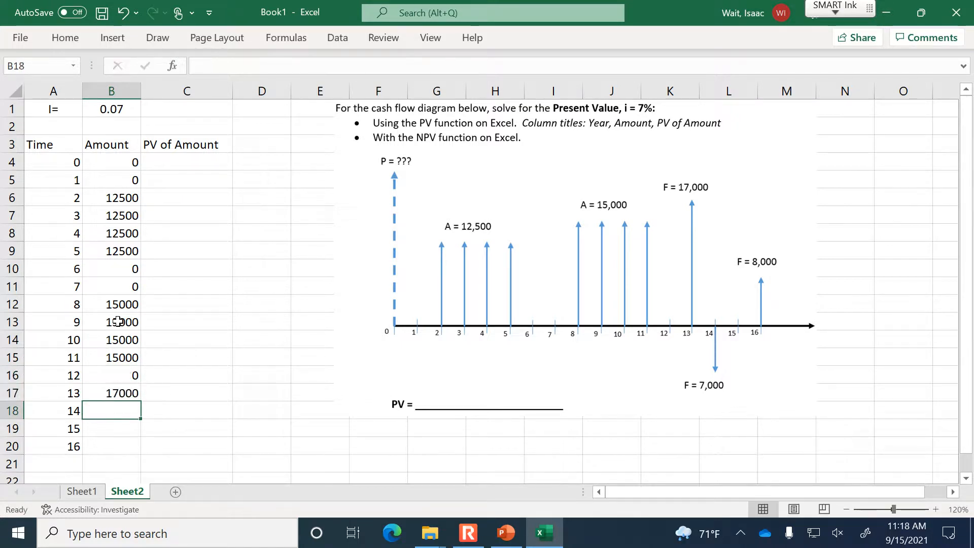
type("-7000")
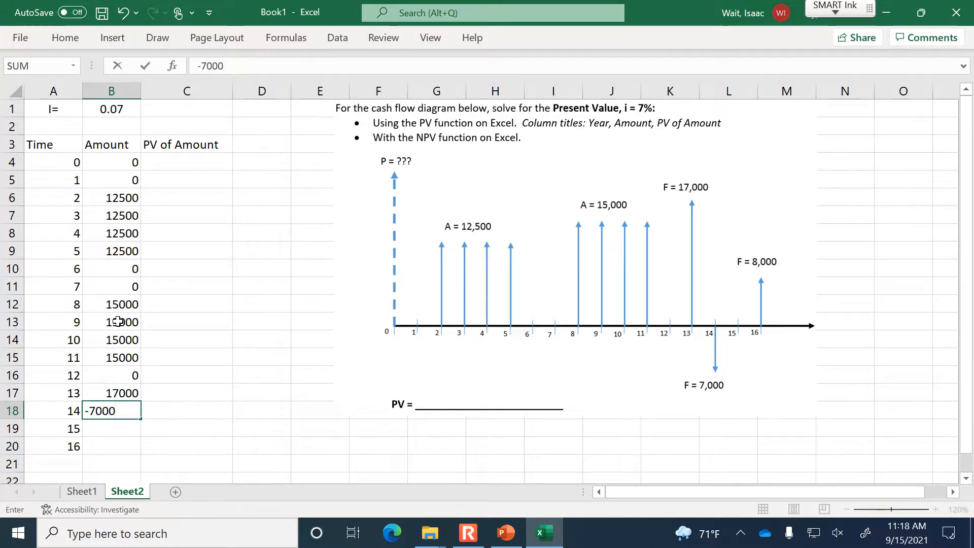
key("Return")
type("0")
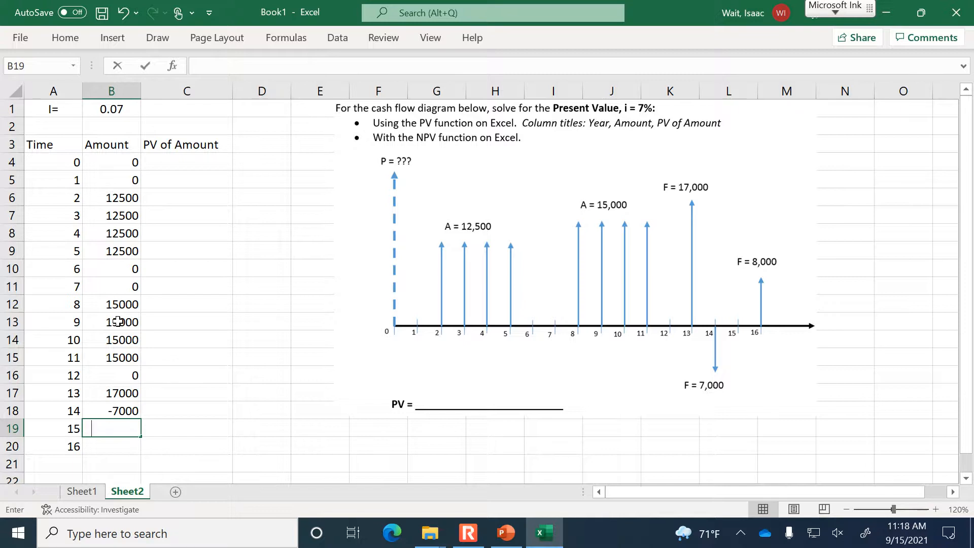
key("Return")
type("8")
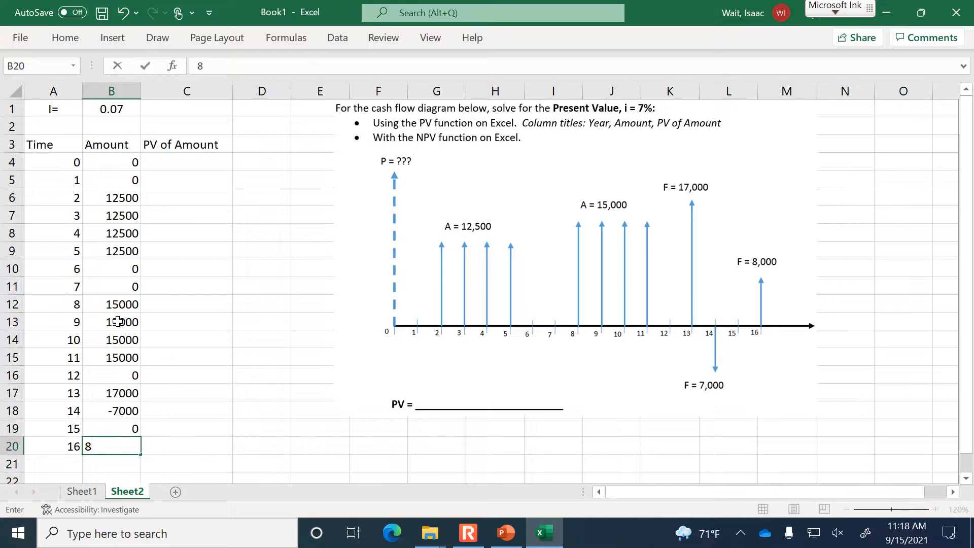
type("000")
key("Return")
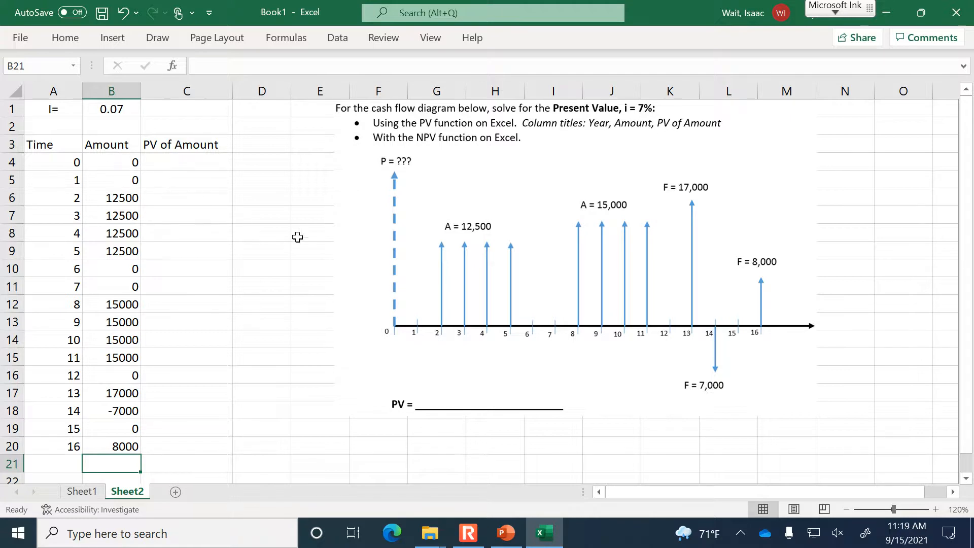
Step: Change the time 2 amount in B6 to 1250 and restore it to 12500
left_click(128, 203)
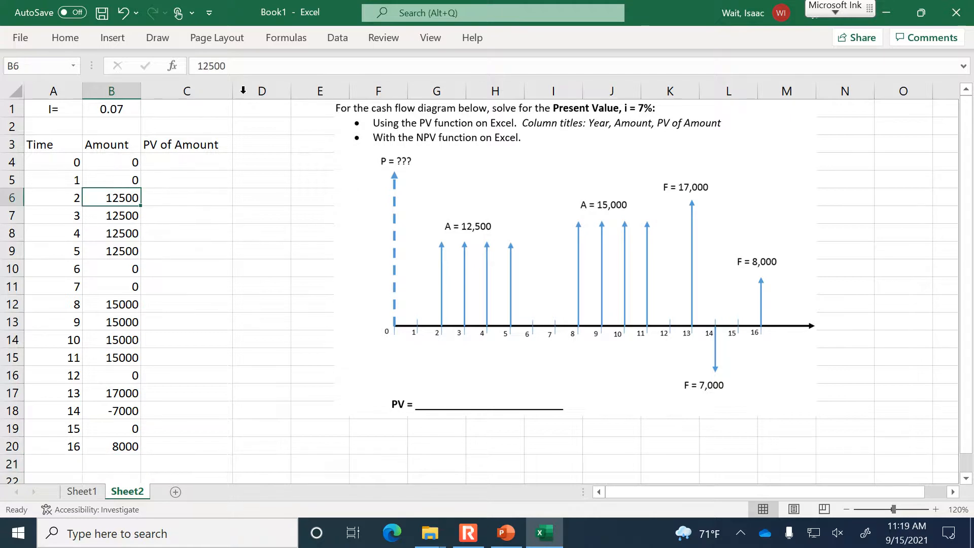
left_click(267, 71)
key("BackSpace")
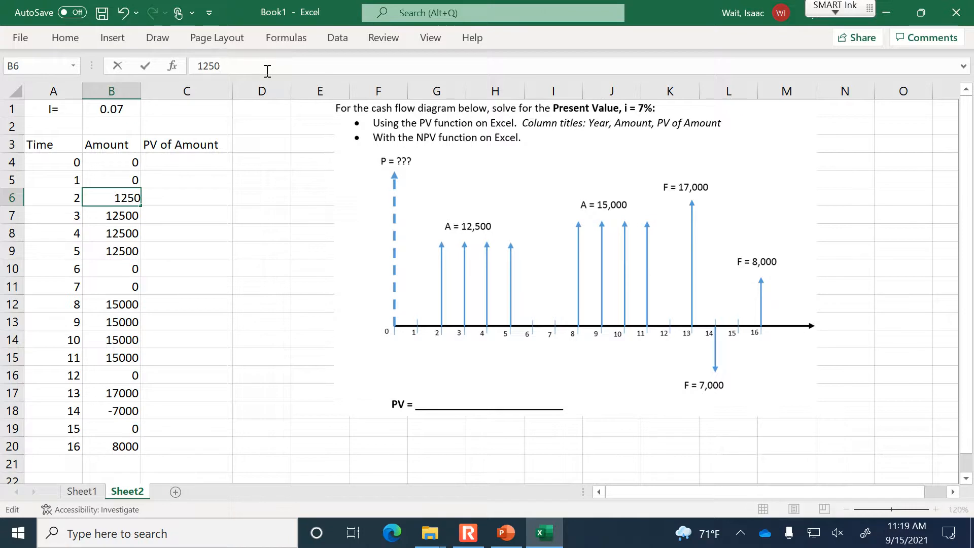
key("Return")
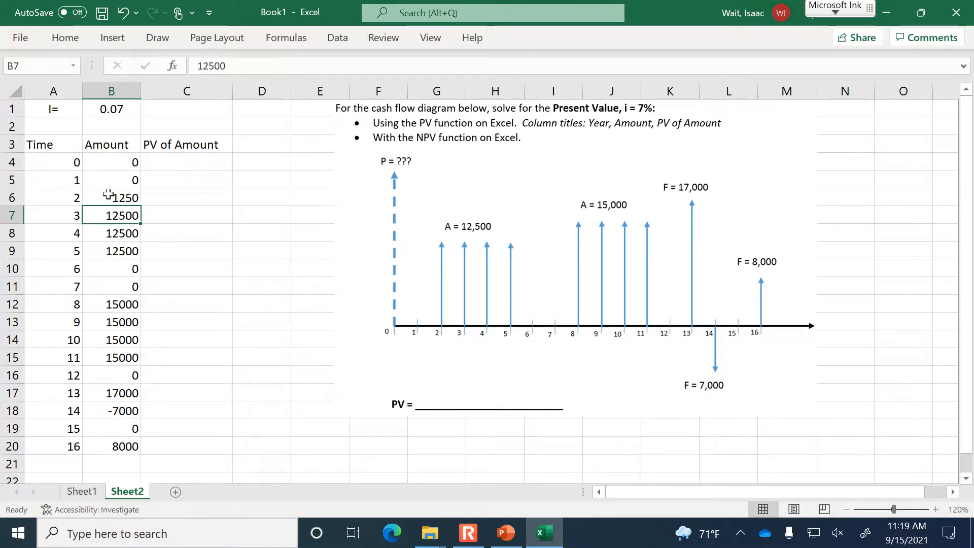
left_click(117, 198)
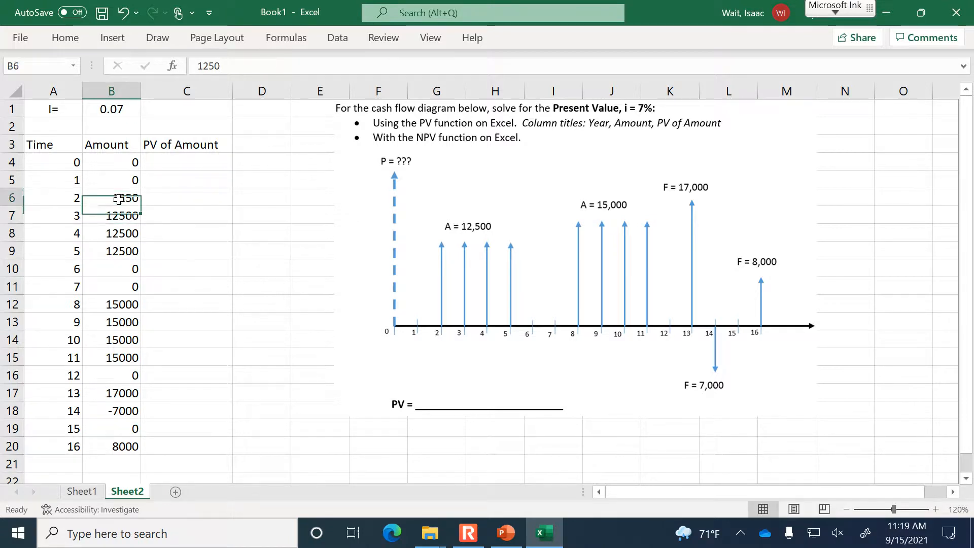
left_click(230, 60)
type("0")
key("Return")
Step: Format the Amount and PV of Amount cells B4:C20 as Currency with no decimal places
left_click_drag(112, 160, 203, 443)
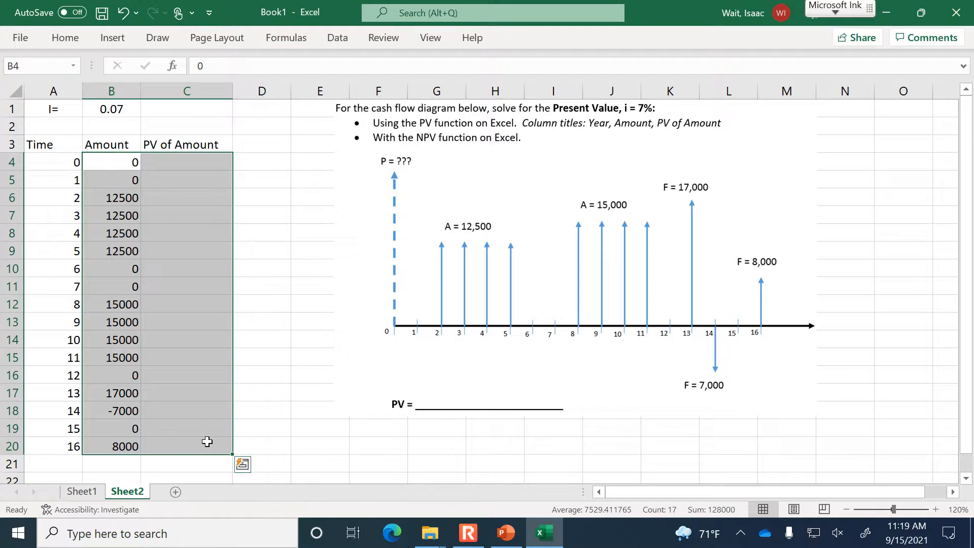
left_click(65, 42)
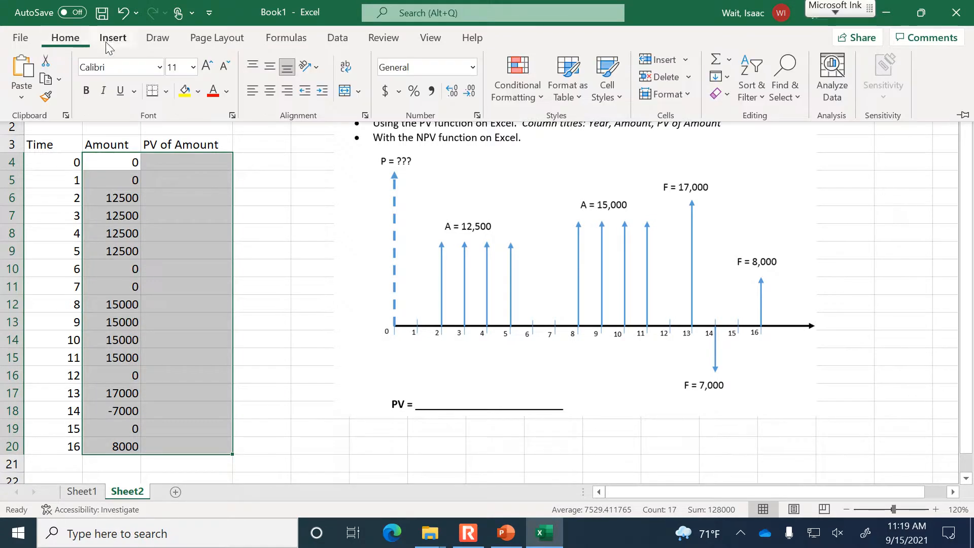
left_click(473, 67)
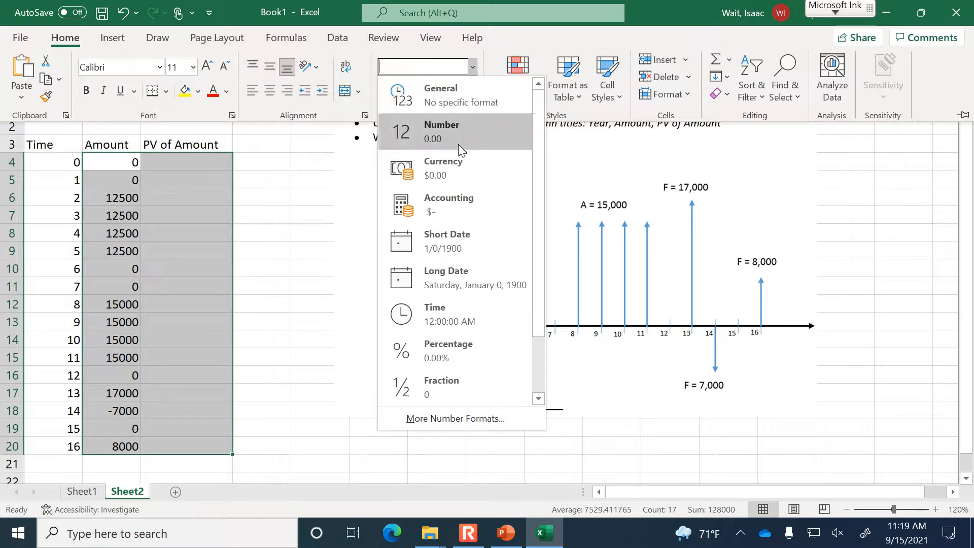
left_click(457, 162)
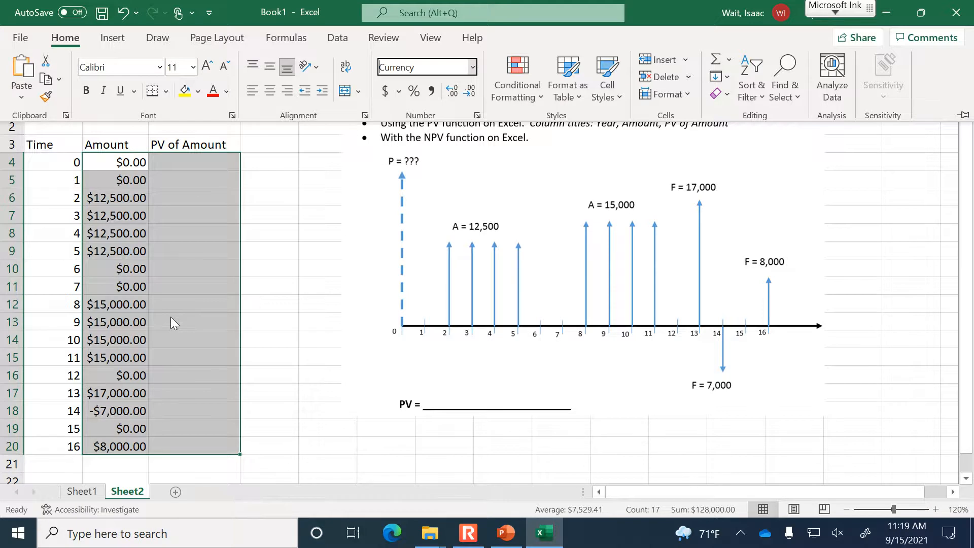
left_click(470, 91)
left_click(469, 92)
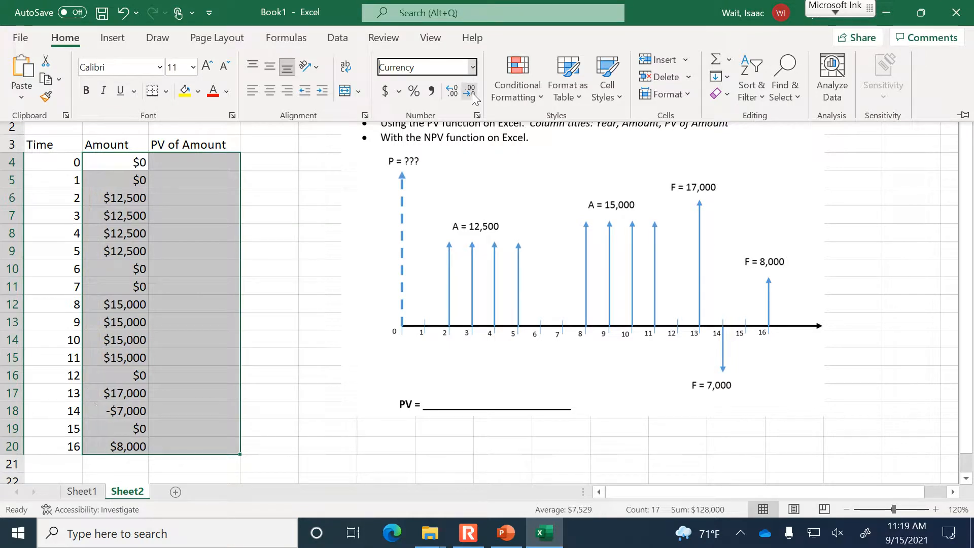
Step: Add two decimal places to the currency cells B4:C20 and remove them again
left_click(452, 93)
left_click(452, 93)
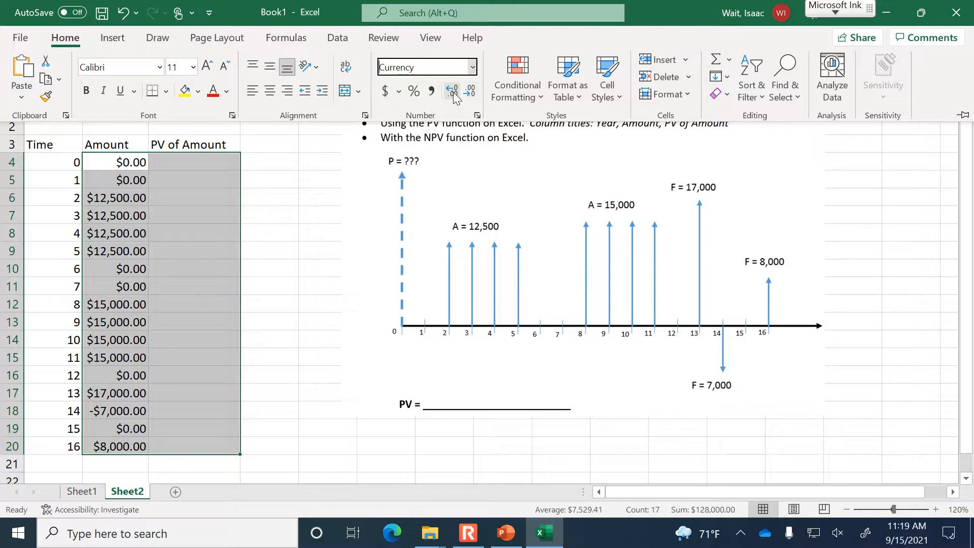
left_click(466, 91)
left_click(467, 91)
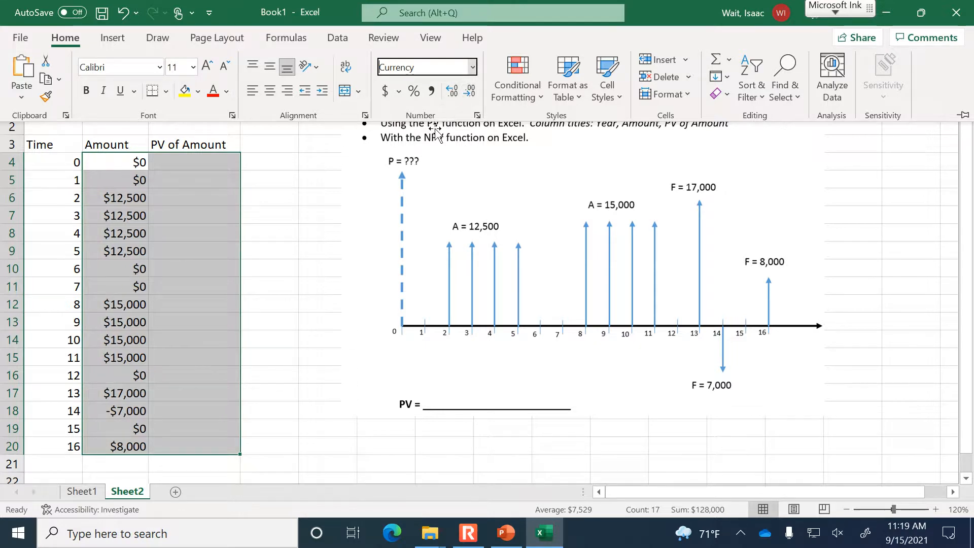
left_click(337, 196)
left_click(205, 168)
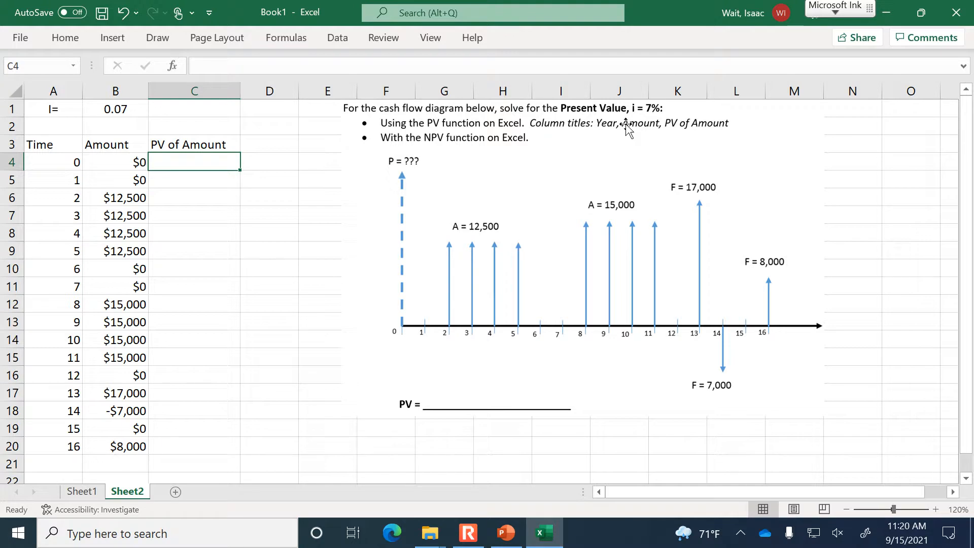
left_click(55, 161)
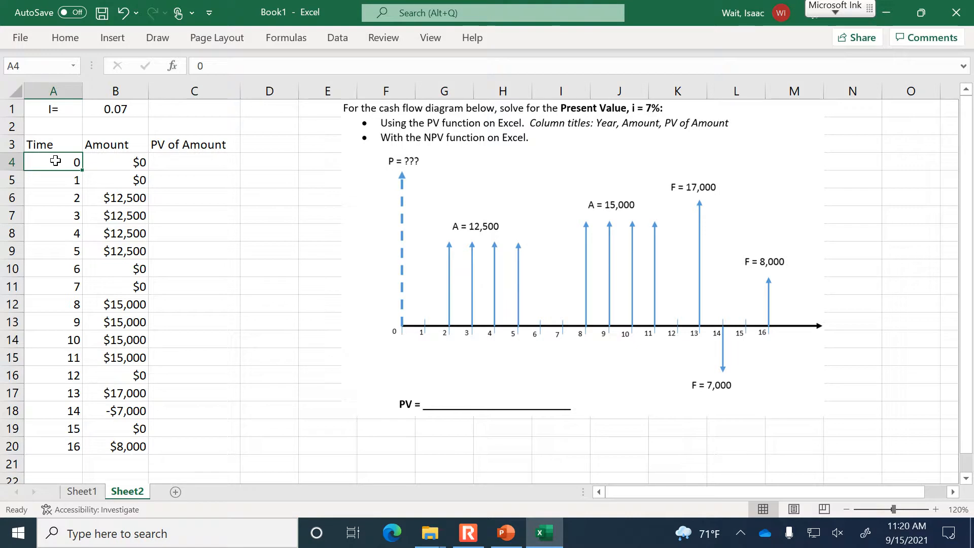
left_click(112, 158)
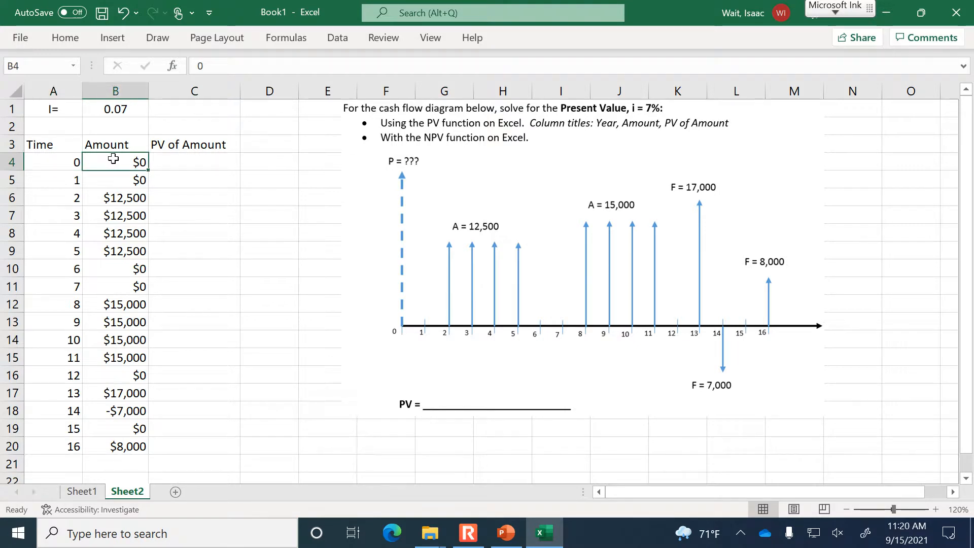
left_click(119, 109)
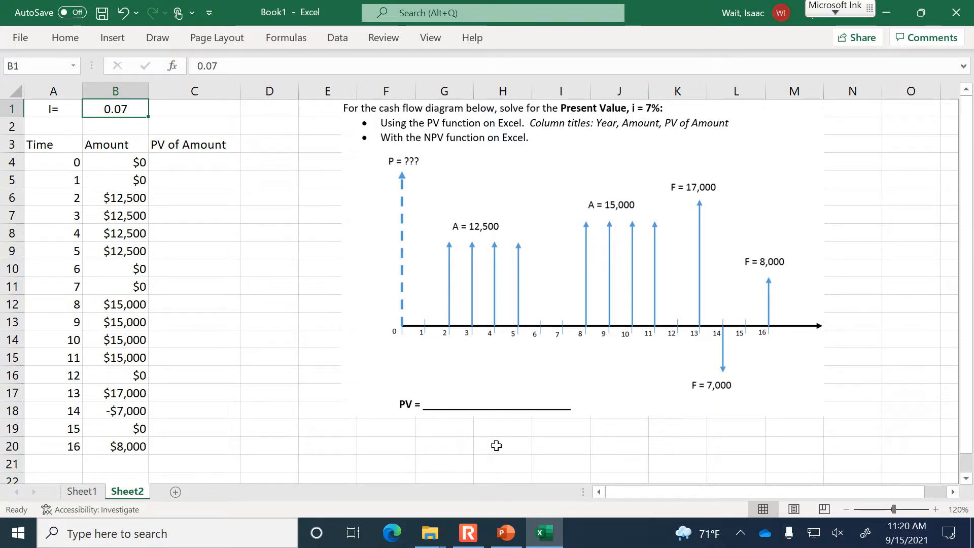
mouse_move(476, 544)
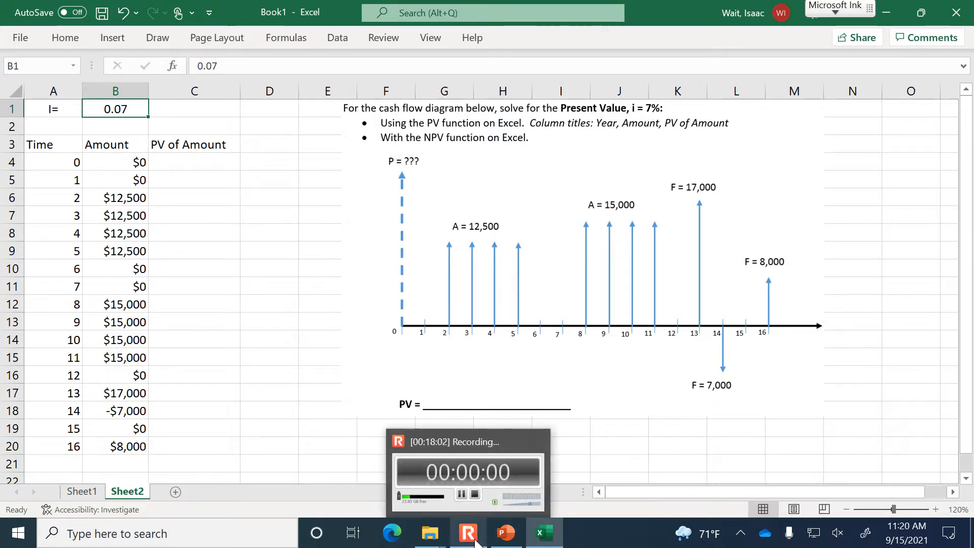
left_click(476, 543)
left_click(262, 216)
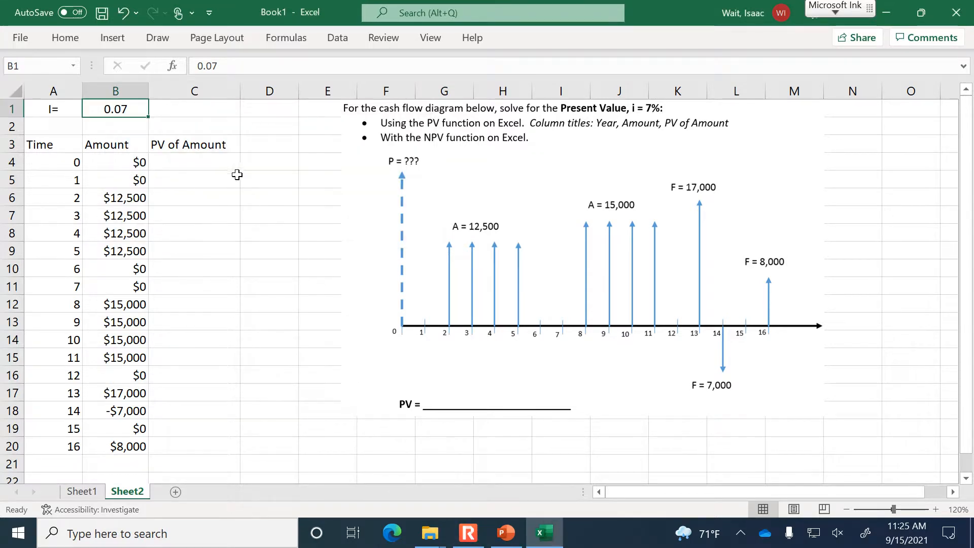
Step: Start a PV formula in C4 with the interest rate as the absolute reference $B$1
left_click(213, 166)
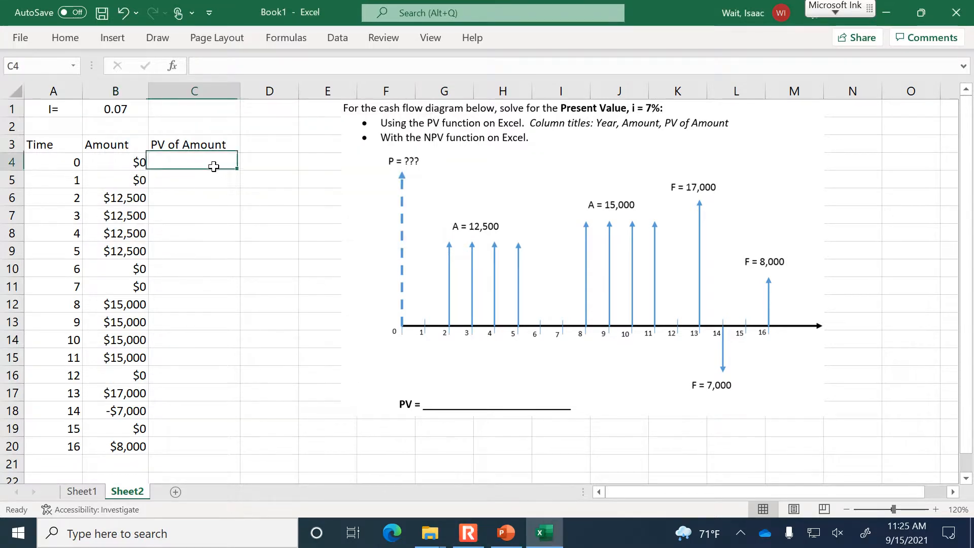
type("=")
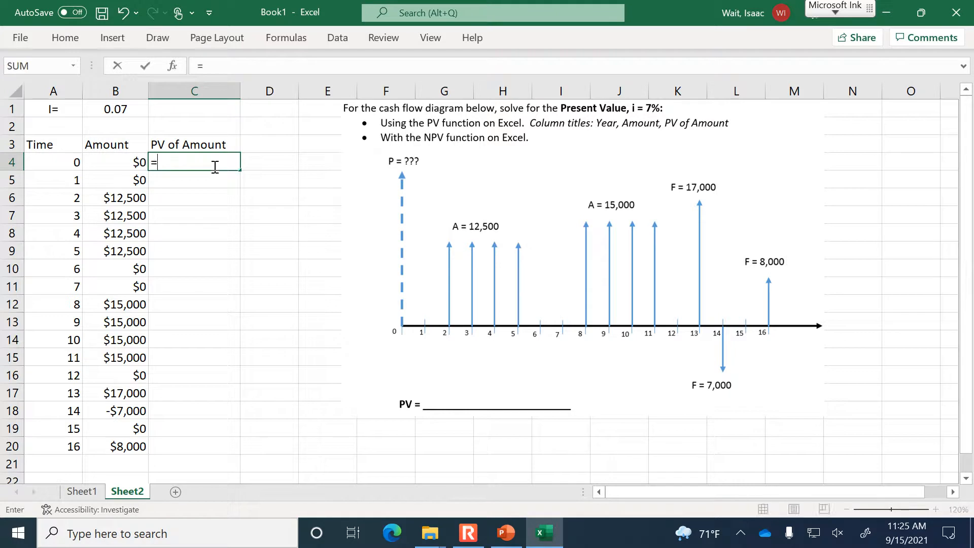
type("pv")
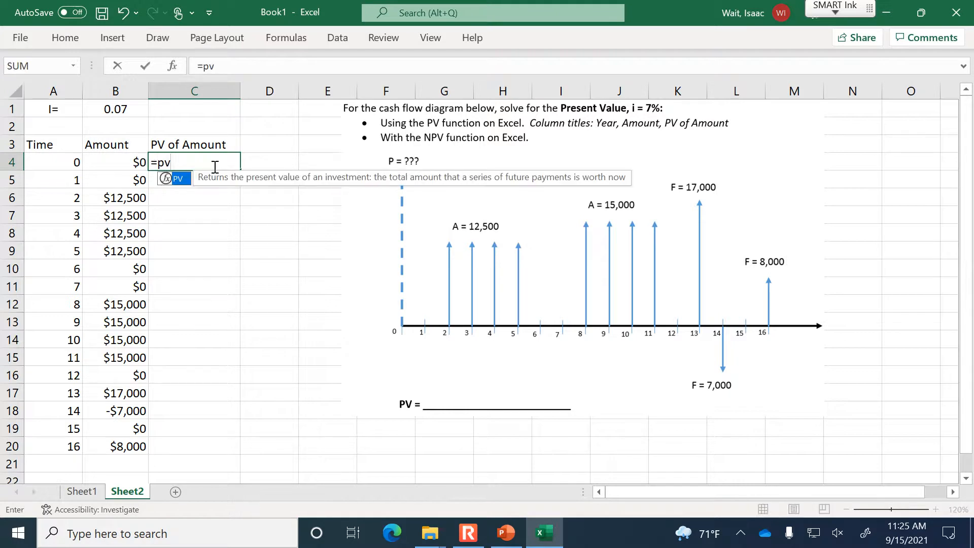
type("(")
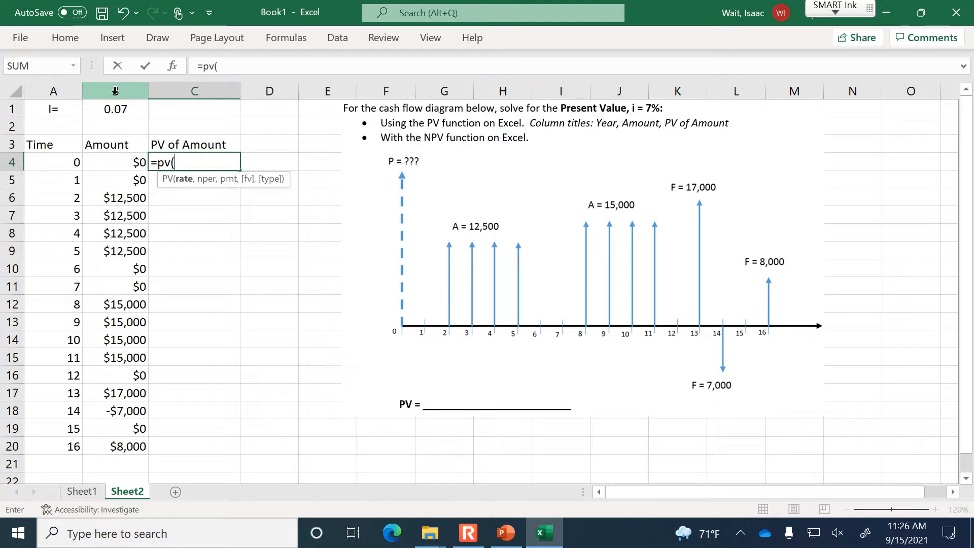
left_click(114, 108)
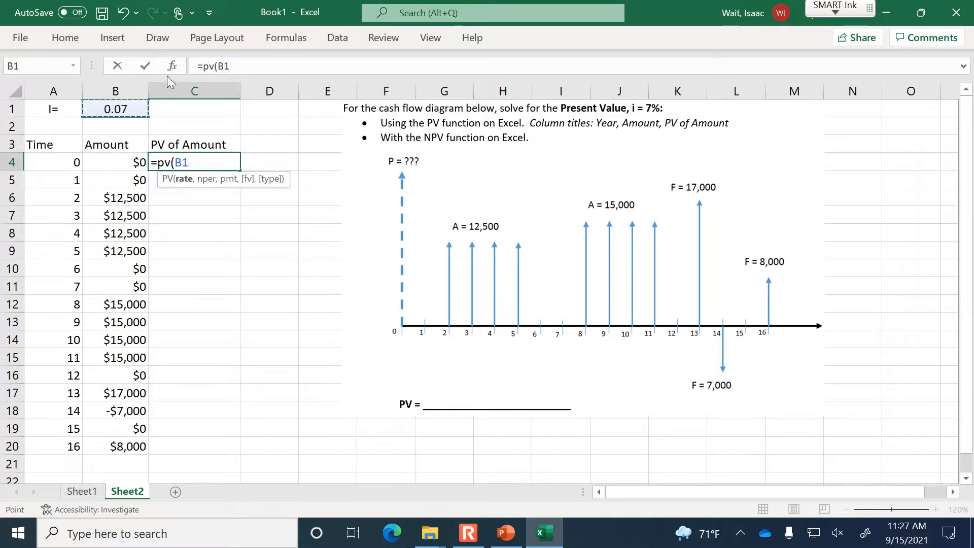
left_click(219, 66)
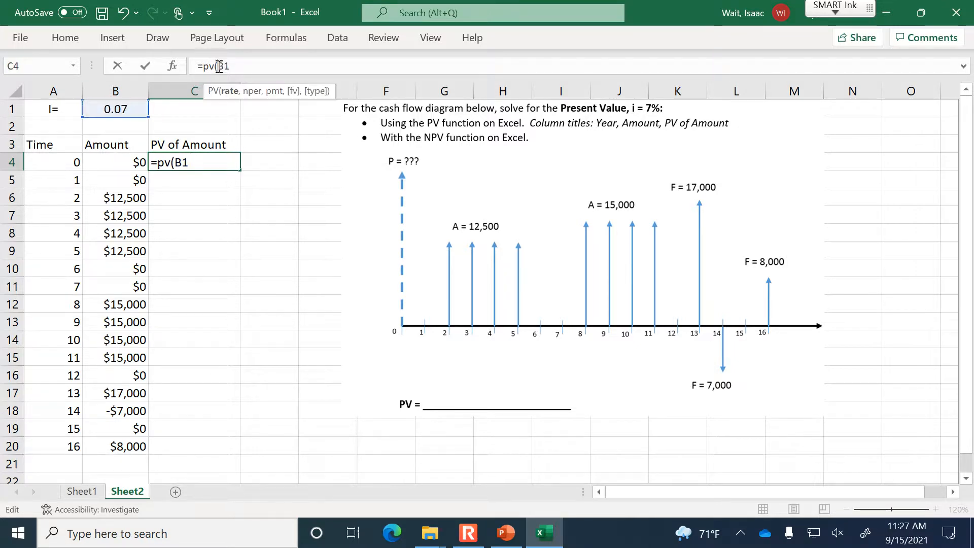
type("$B")
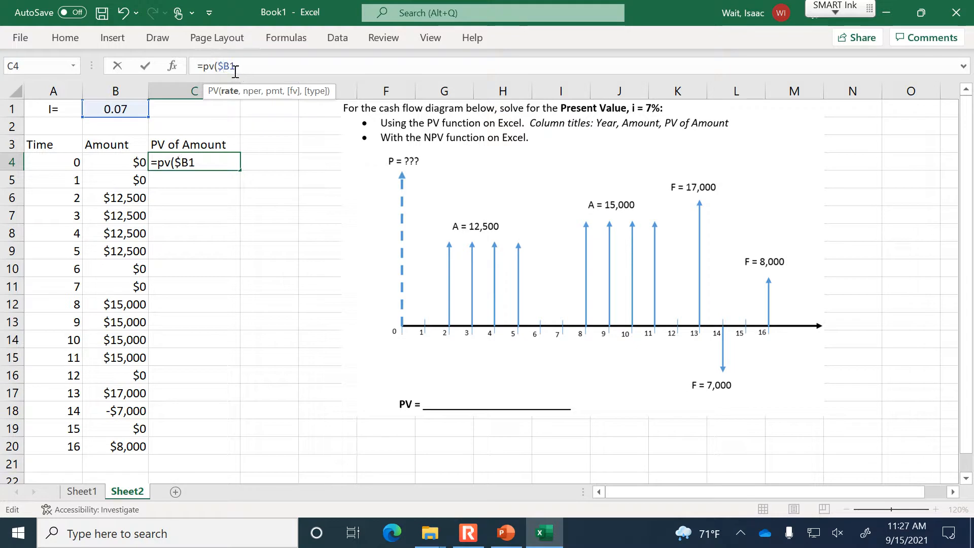
type("$")
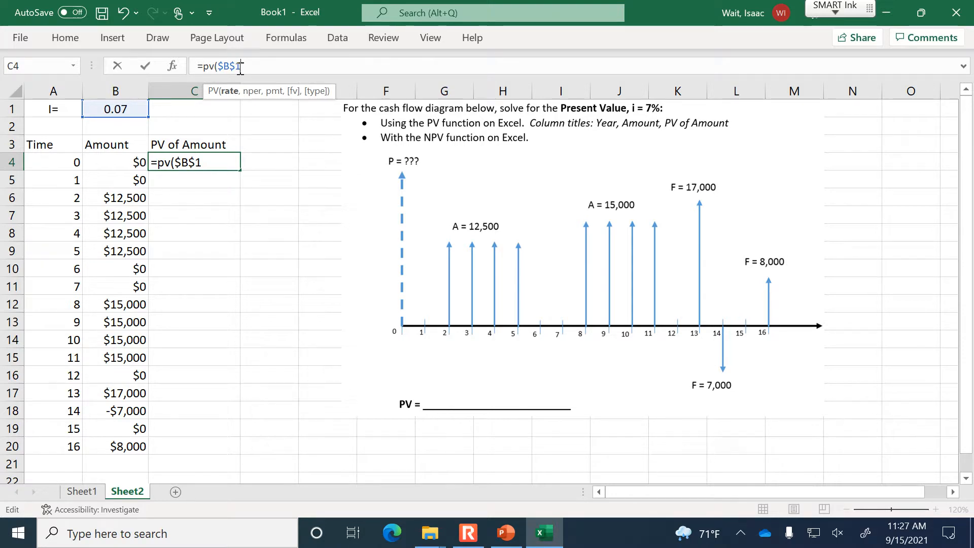
Step: Complete the C4 PV formula with A4 as the number of periods, an empty payment and -B4 as the future value
type(",")
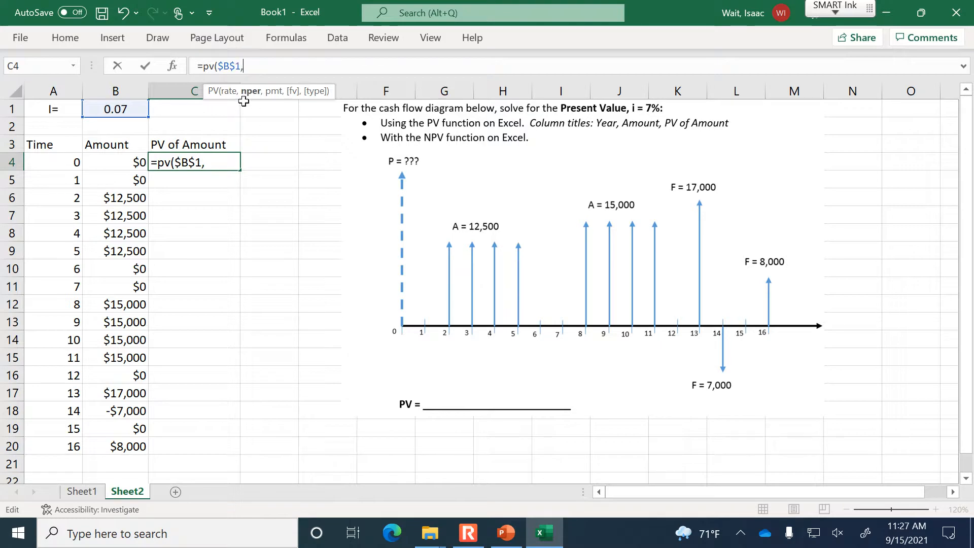
left_click(53, 159)
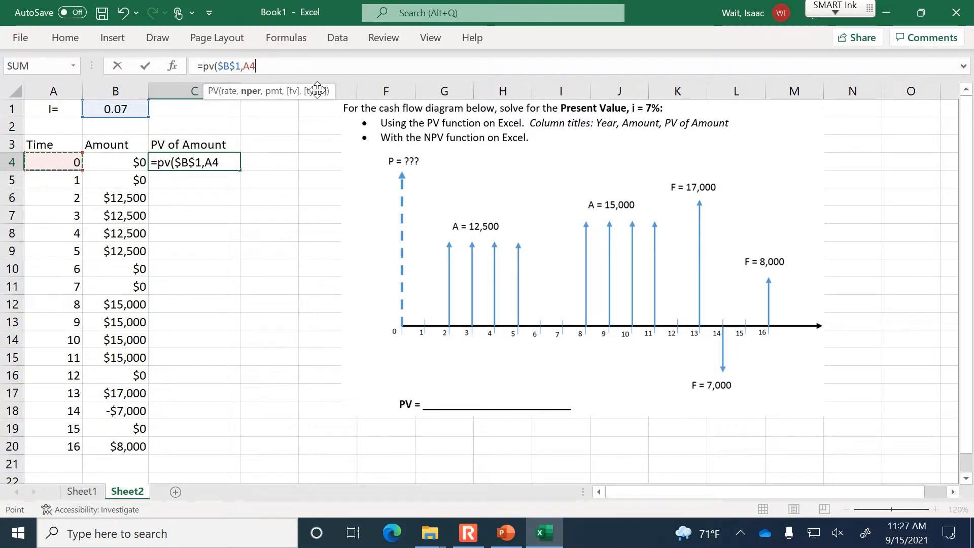
type(",")
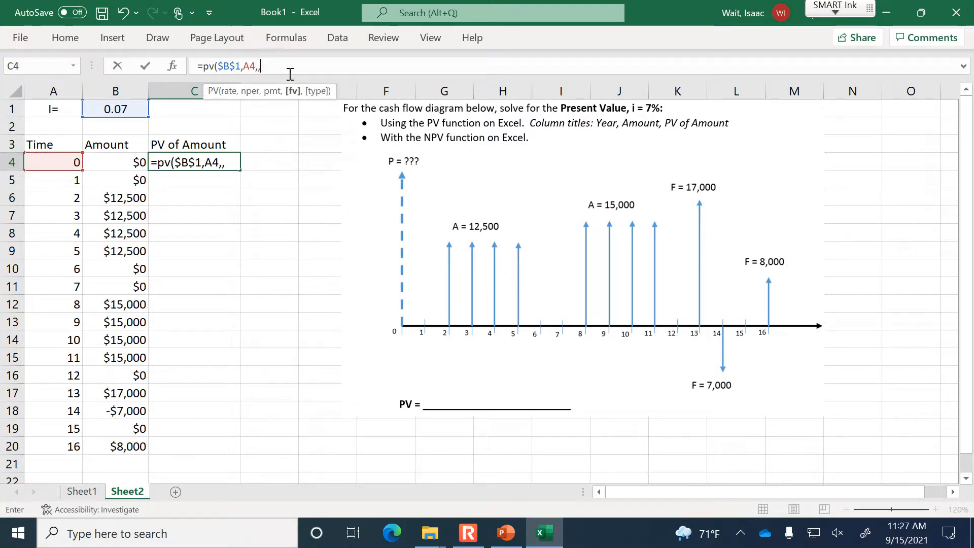
type(",-")
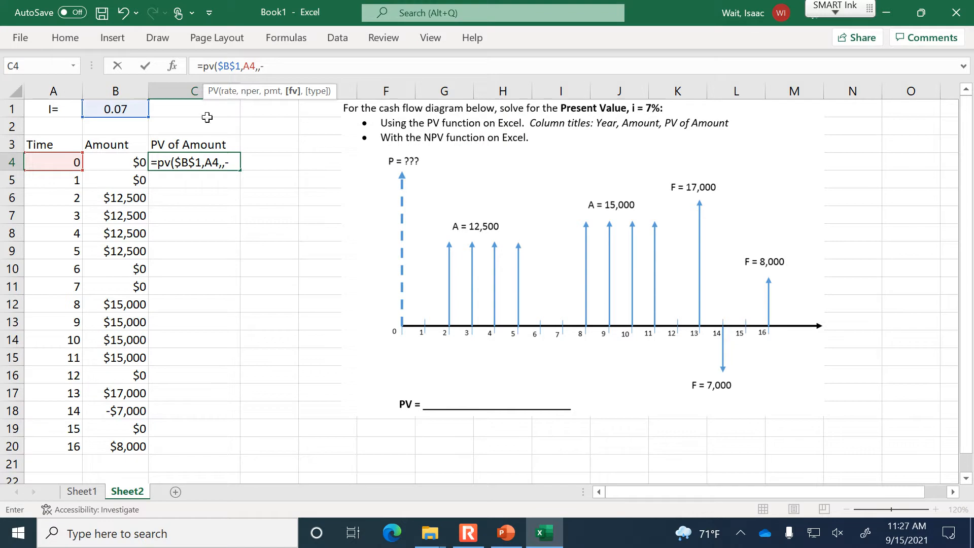
left_click(114, 159)
type(")")
key("Return")
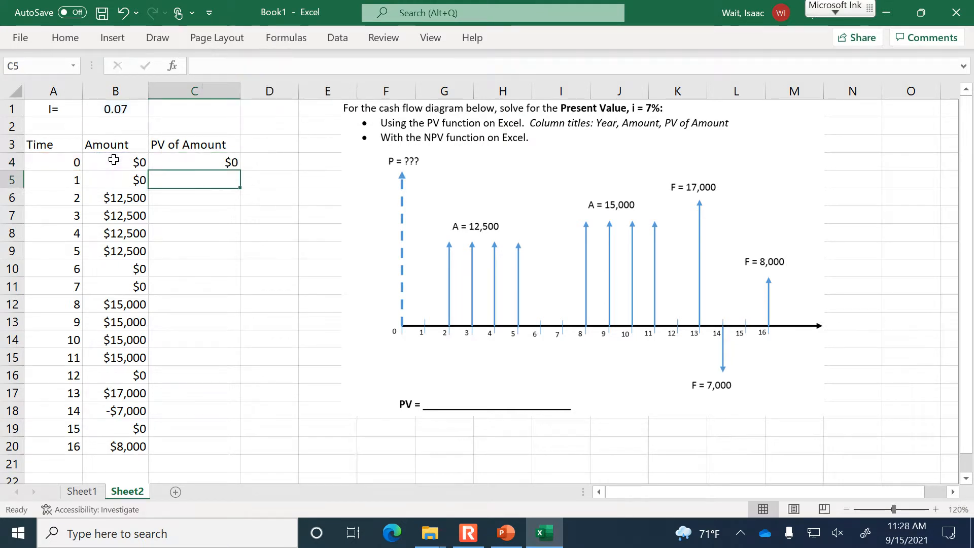
key("Up")
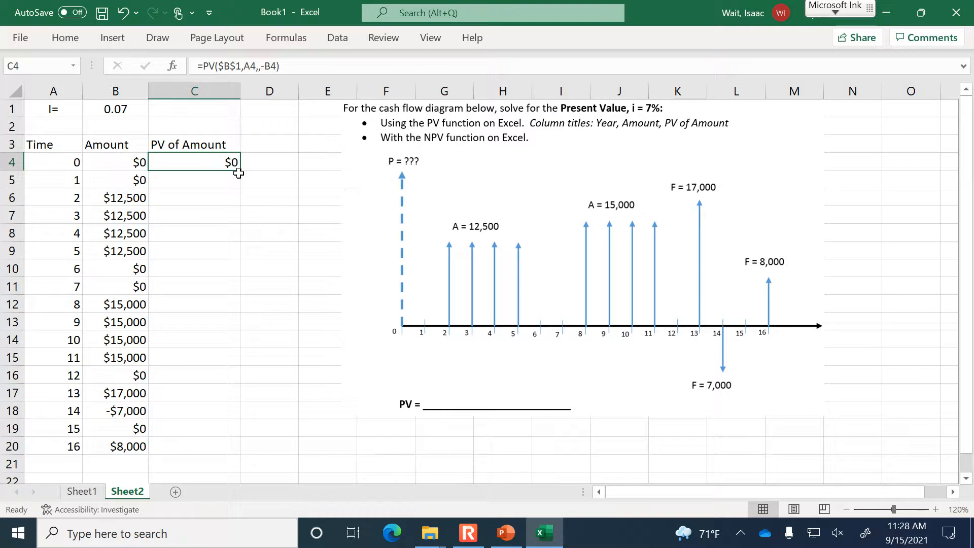
Step: Fill the PV formula from C4 down to C20 and undo the fill
left_click(226, 187)
left_click(228, 161)
left_click_drag(240, 172, 229, 455)
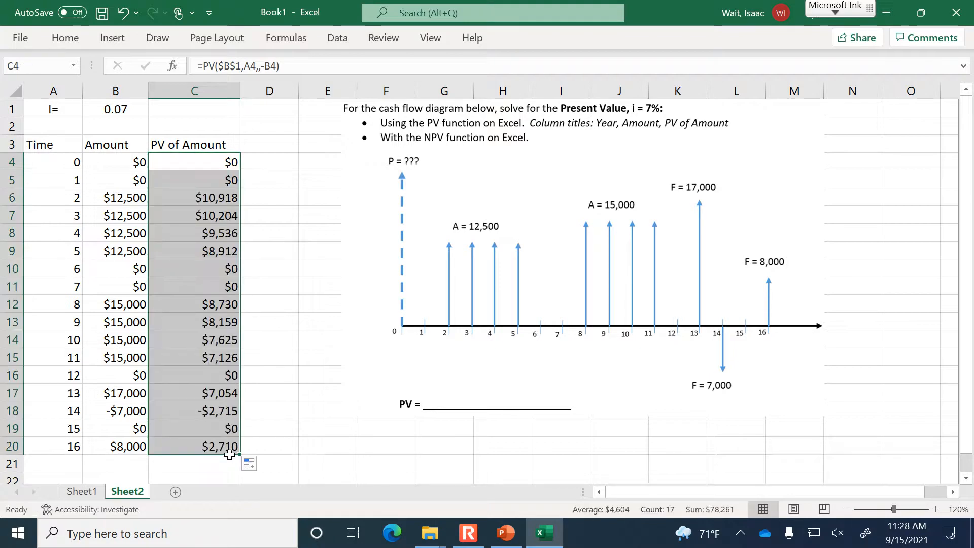
key("ctrl+z")
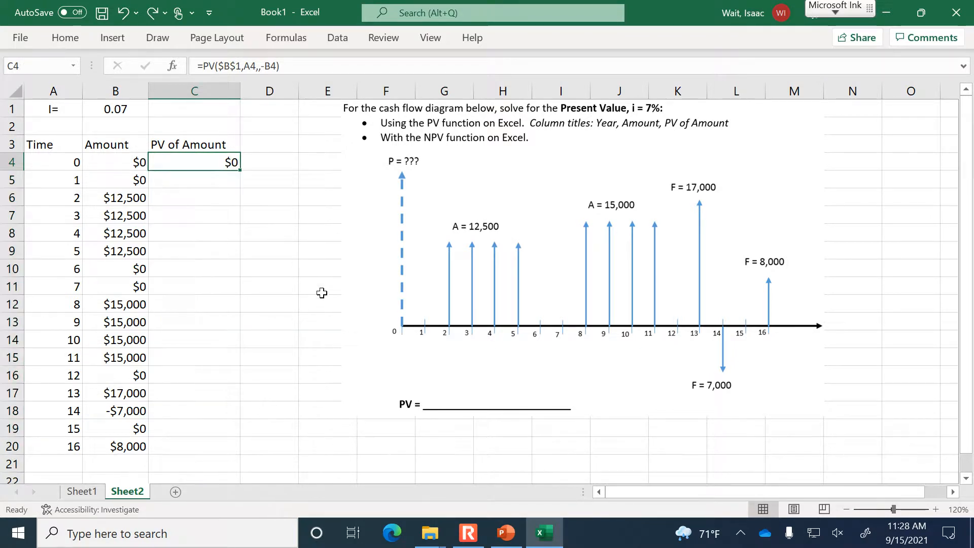
Step: Auto-fill the C4 PV formula down the PV of Amount column through time 16
left_click(311, 181)
left_click(230, 161)
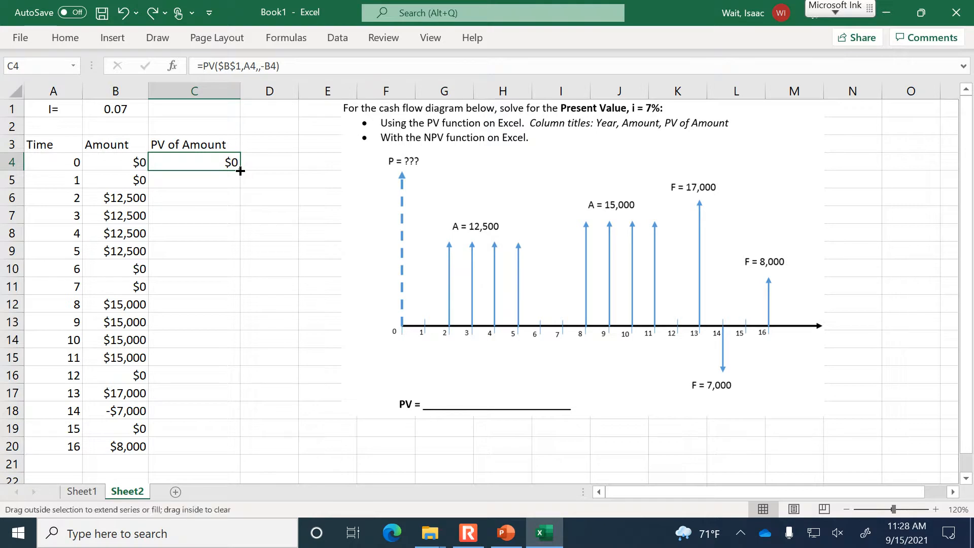
double_click(241, 171)
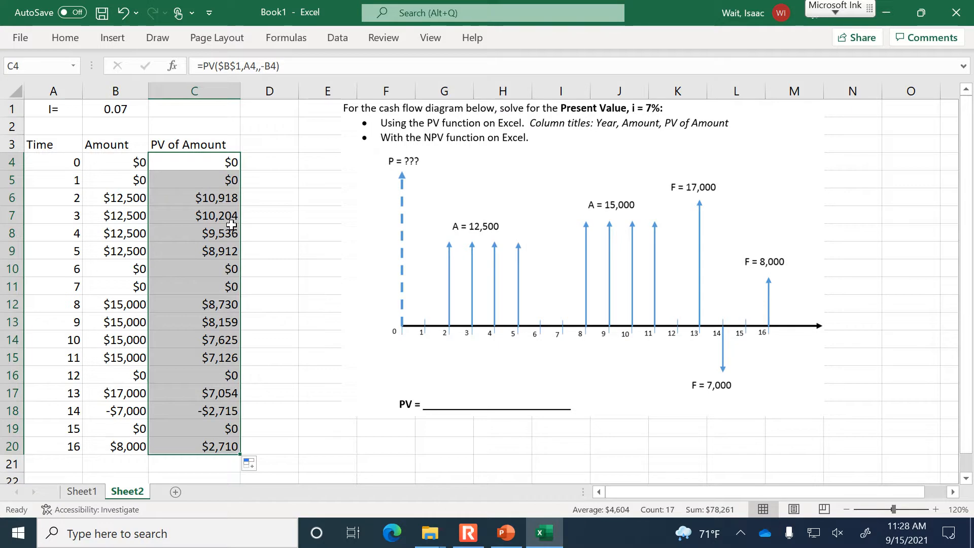
Step: Examine the amounts and PV formulas for times 2 and 3 in rows 6 and 7
left_click(120, 198)
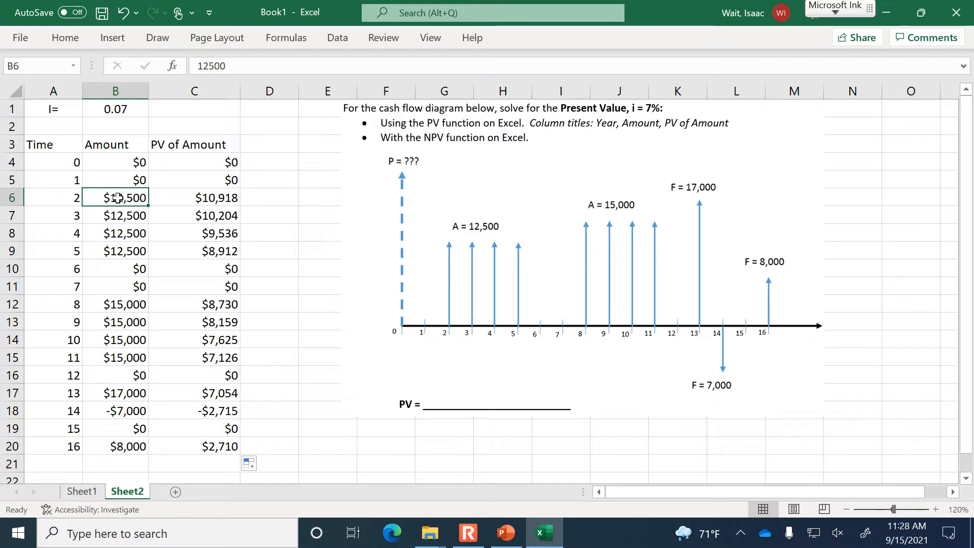
left_click(198, 198)
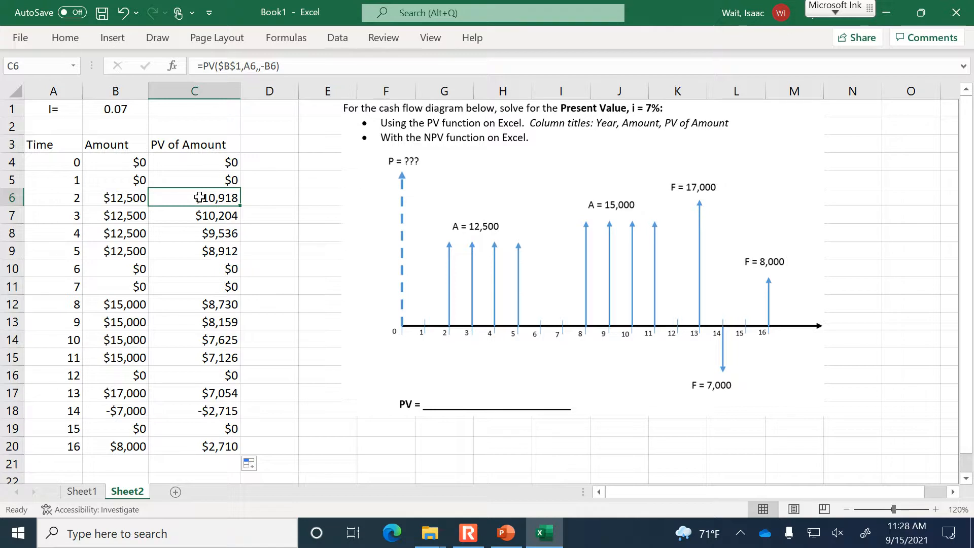
left_click(126, 218)
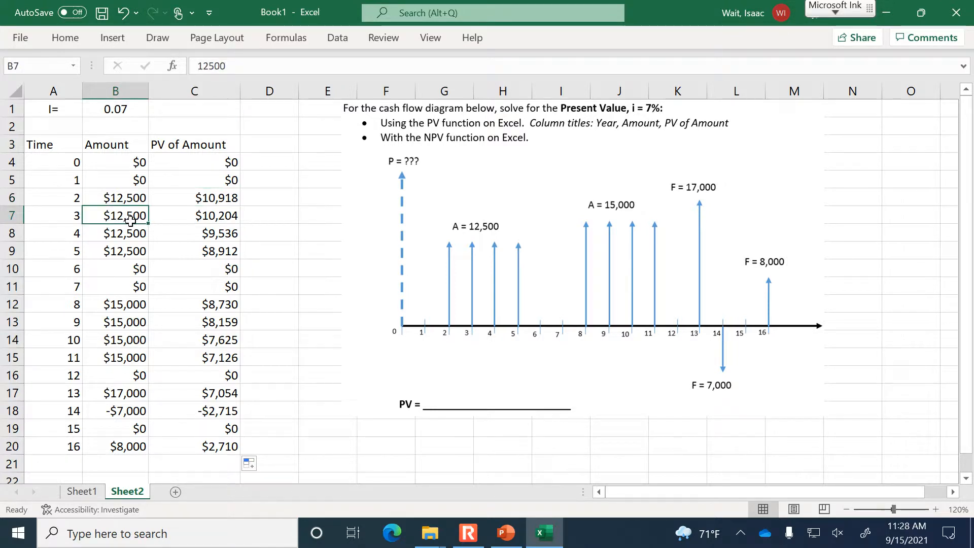
left_click(217, 214)
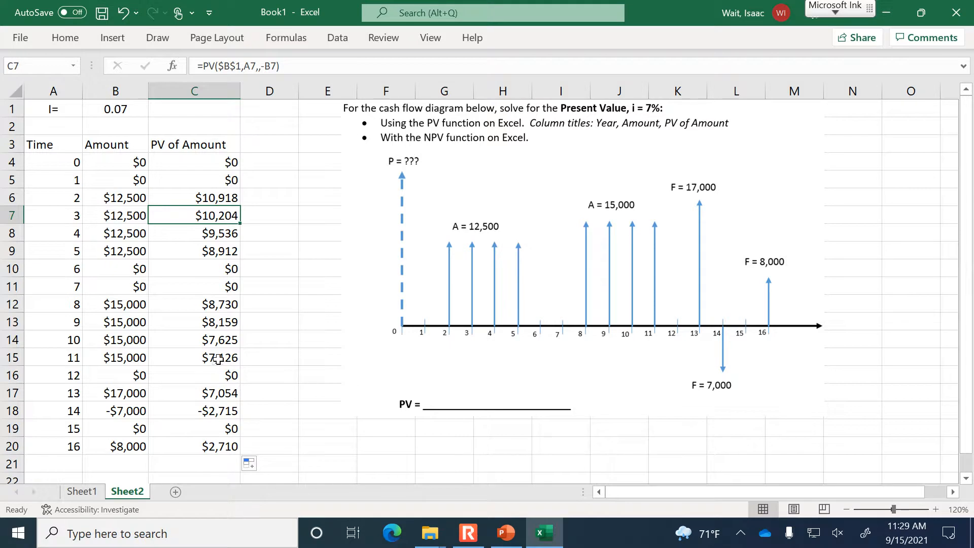
left_click(220, 201)
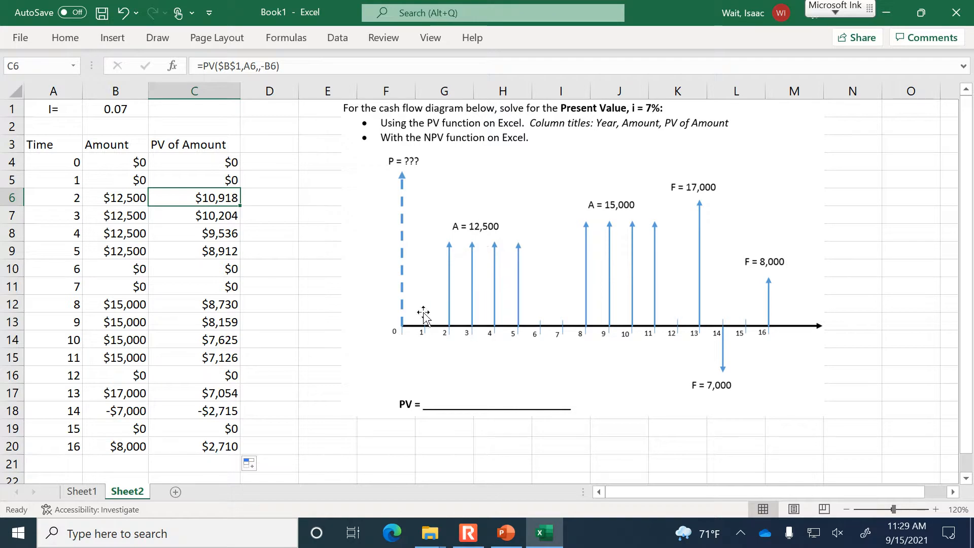
left_click(217, 215)
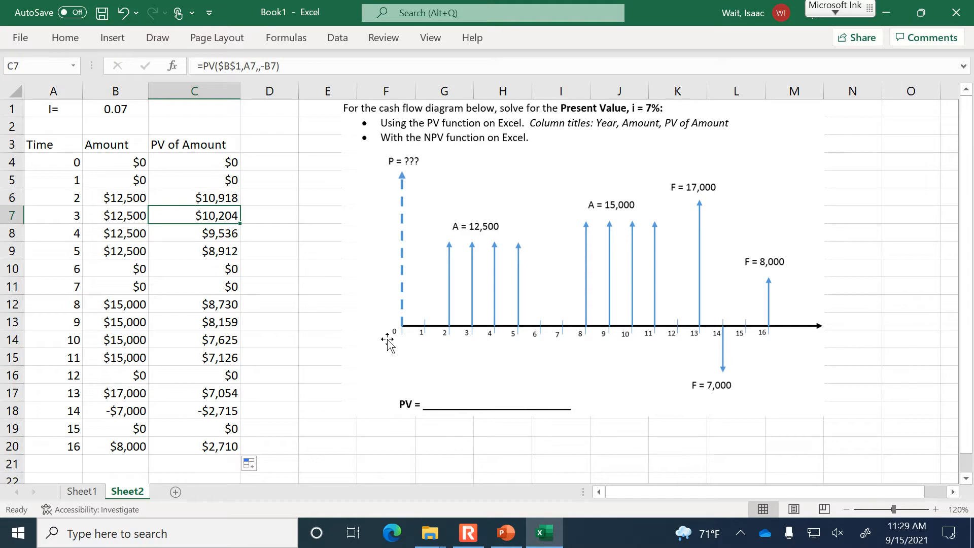
Step: Label B22 as TOTAL: and sum the PV of Amount values C4:C20 in C22
left_click(845, 509)
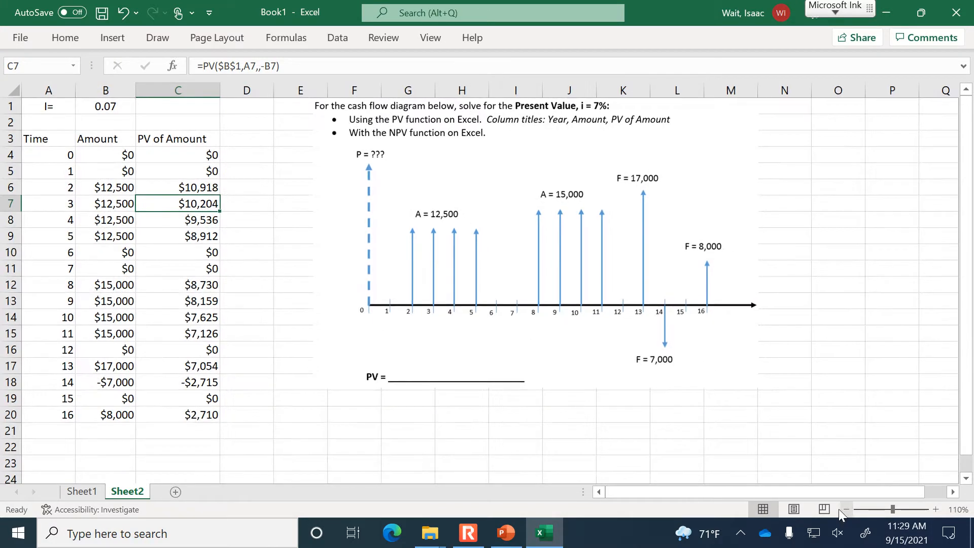
left_click(126, 450)
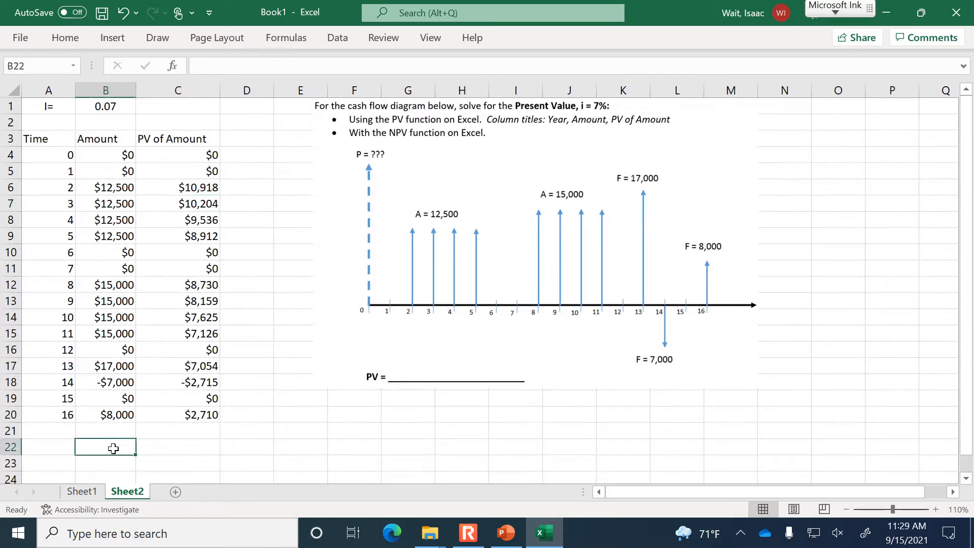
type("TOTAL:")
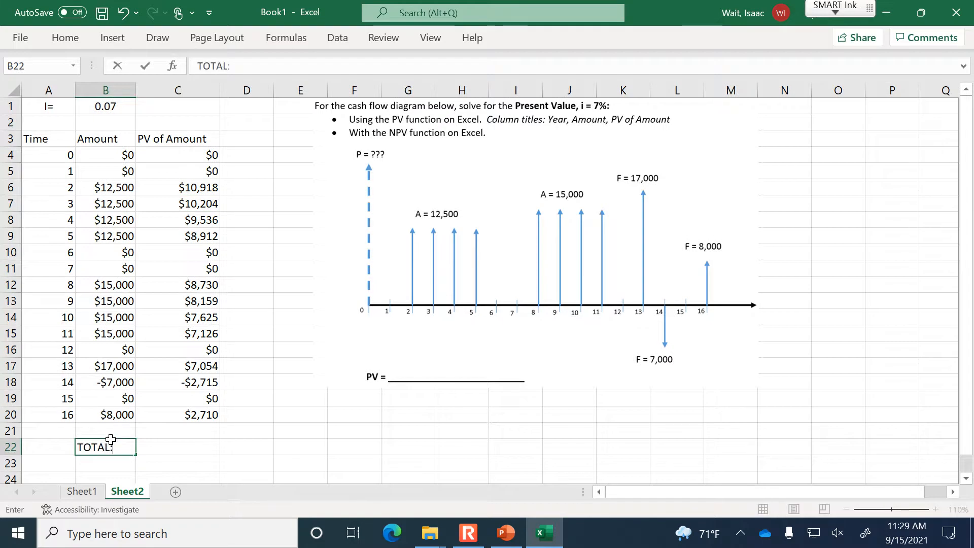
key("Tab")
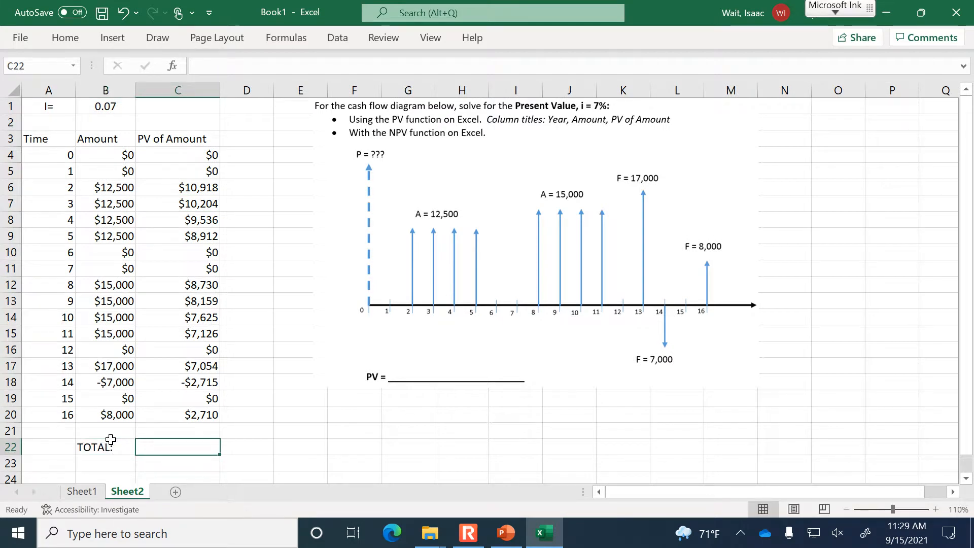
type("=sum(")
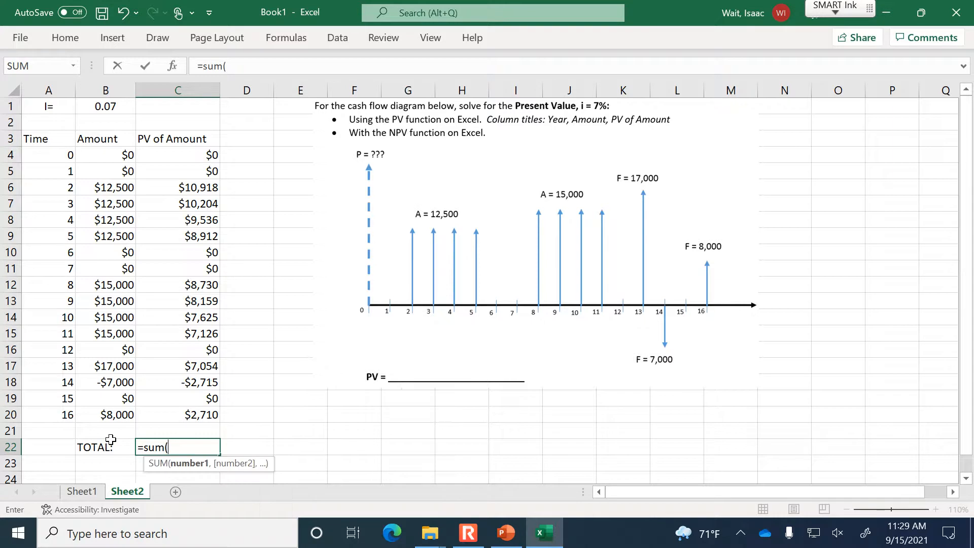
left_click_drag(201, 149, 187, 412)
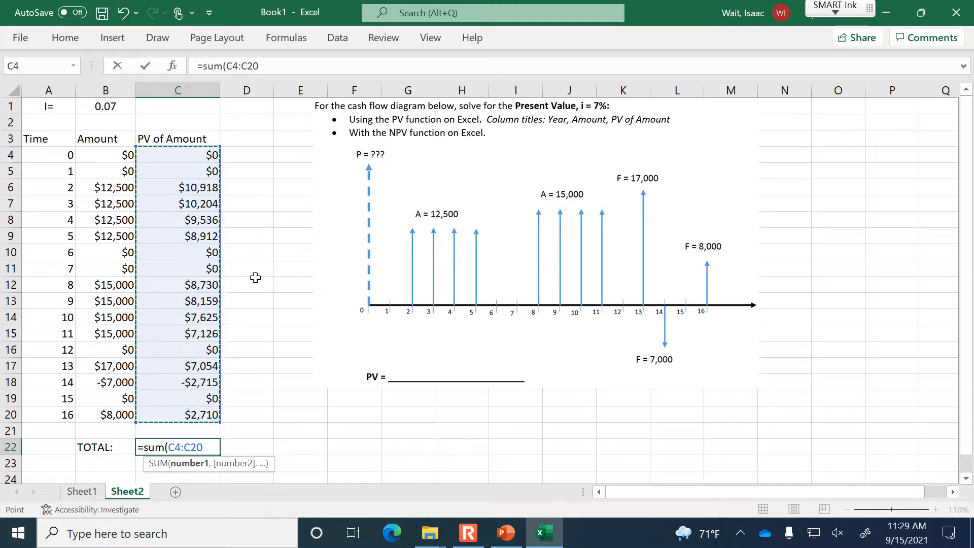
left_click(280, 66)
type(")")
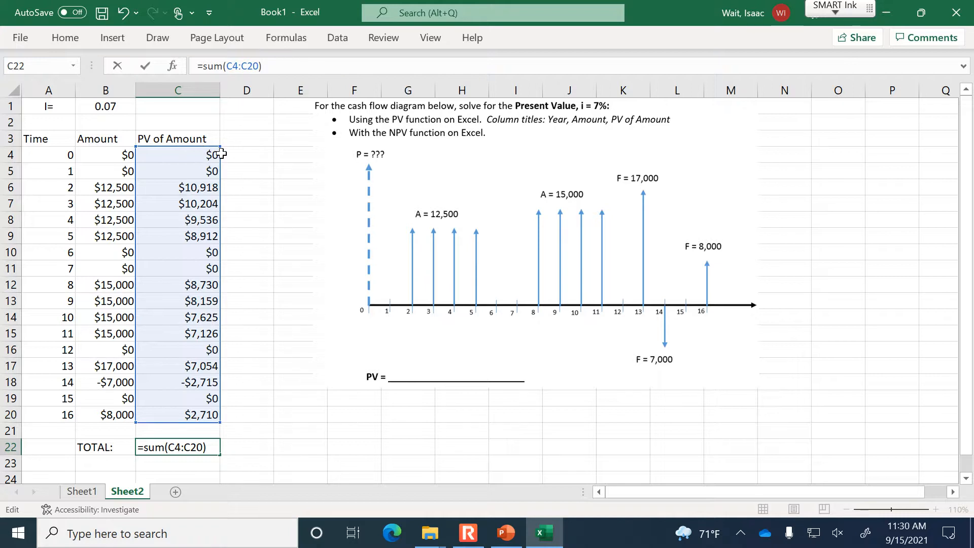
key("Return")
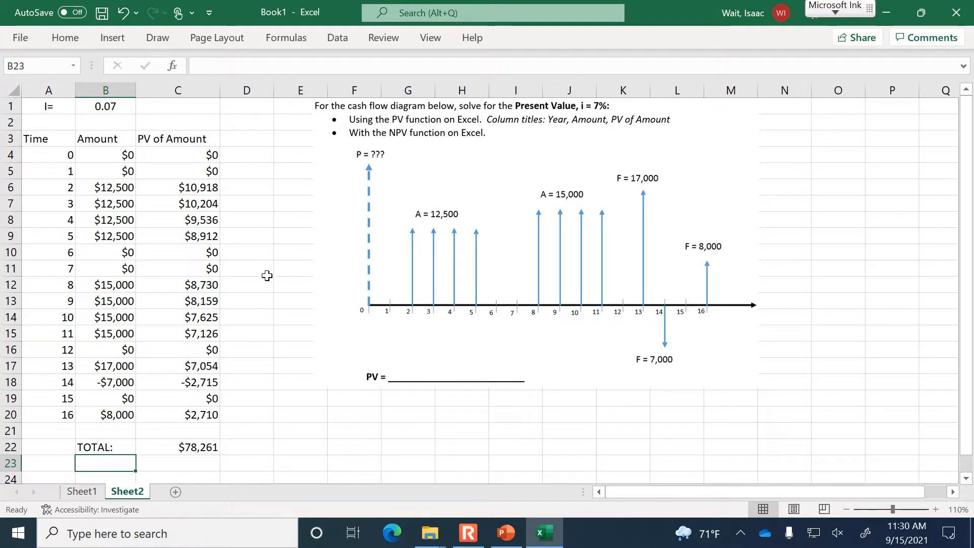
Step: Show the total in C22 with two decimal places
left_click(206, 448)
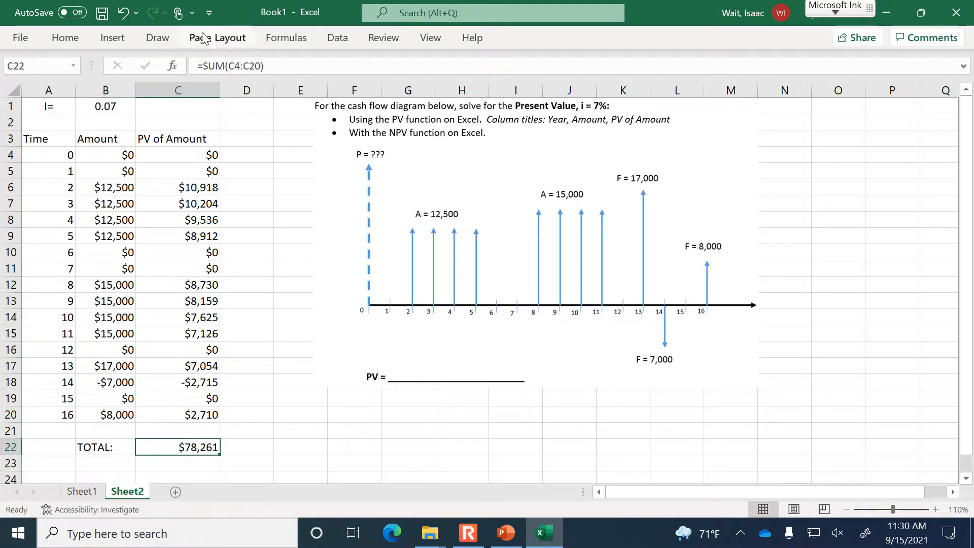
left_click(71, 38)
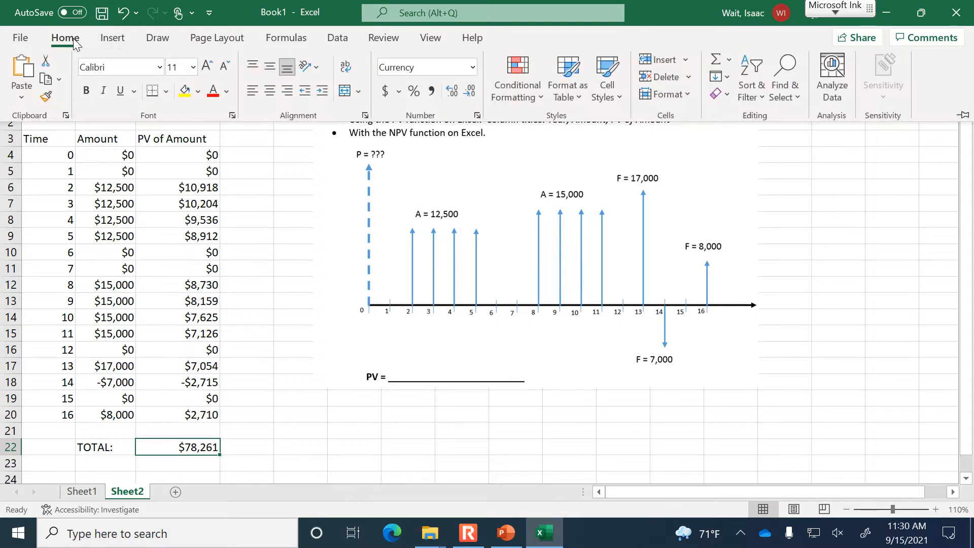
left_click(452, 90)
left_click(452, 91)
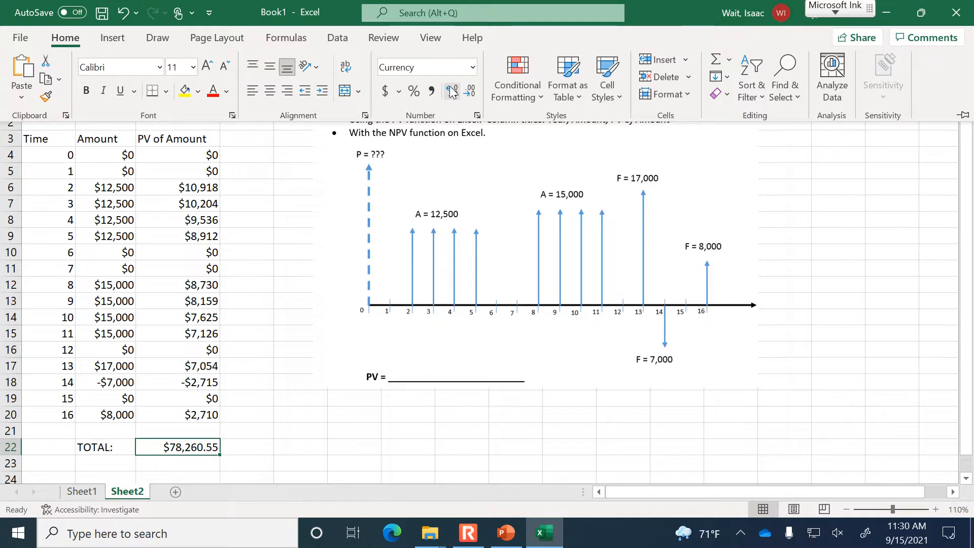
Step: Show the total in C22 with no decimal places
left_click(469, 92)
left_click(470, 91)
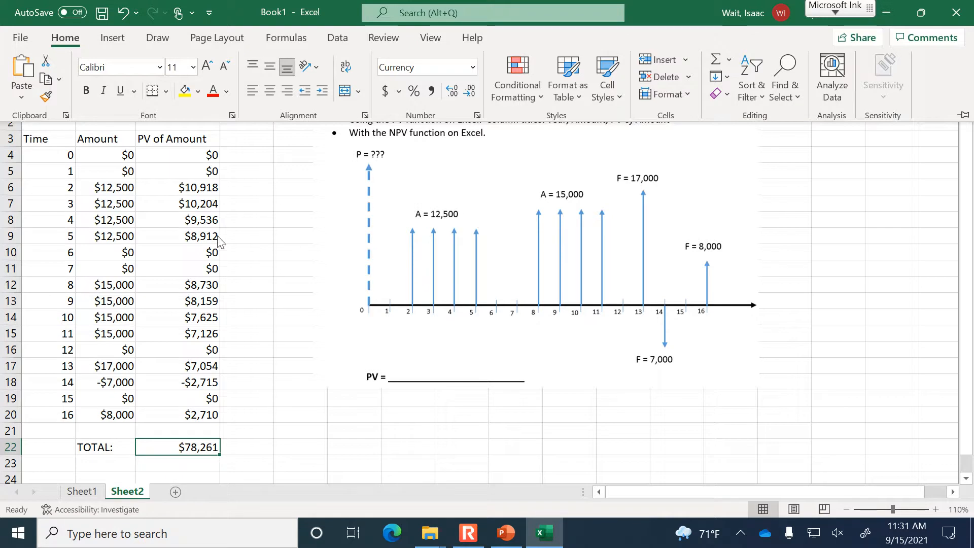
Step: Examine the PV formula for time 2 in C6 and the SUM formula in C22
left_click(193, 188)
left_click(192, 188)
left_click(267, 64)
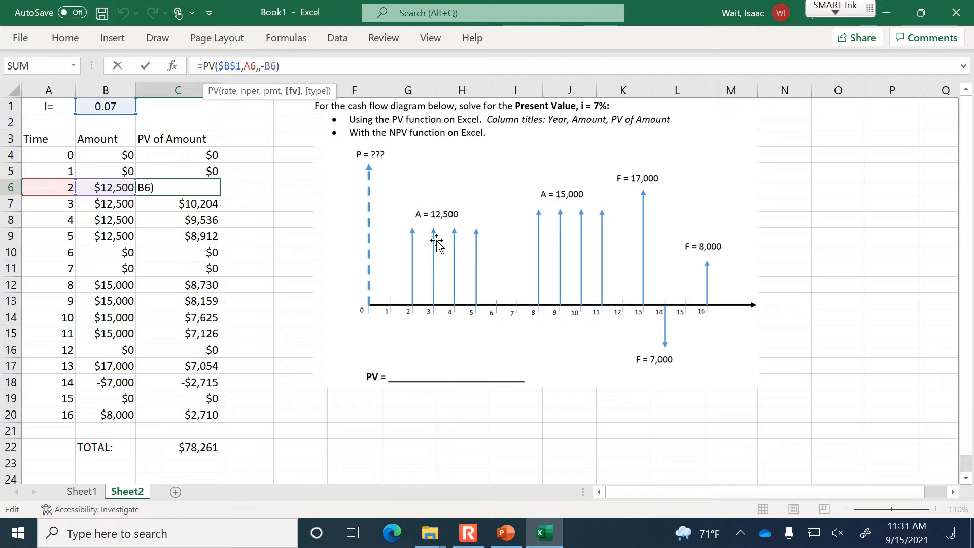
key("ctrl+Return")
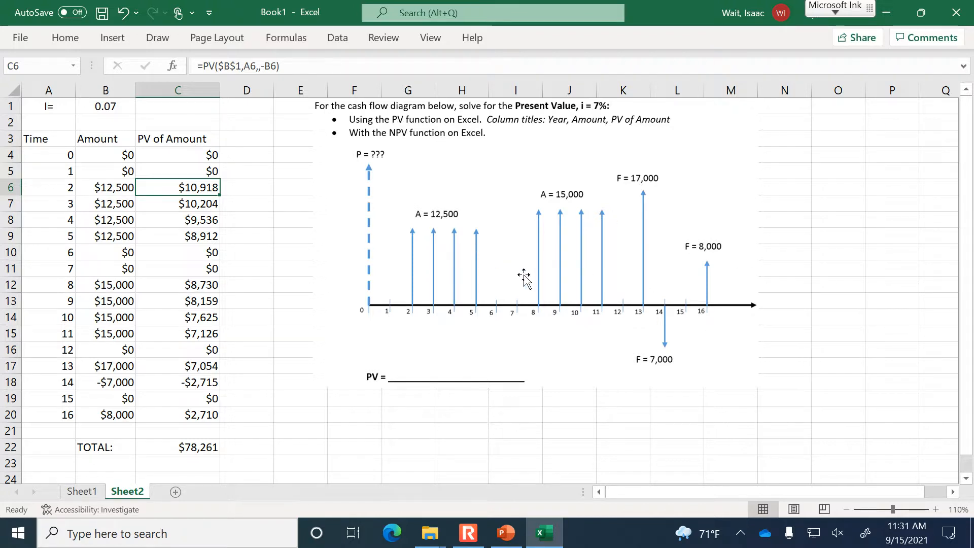
left_click(207, 446)
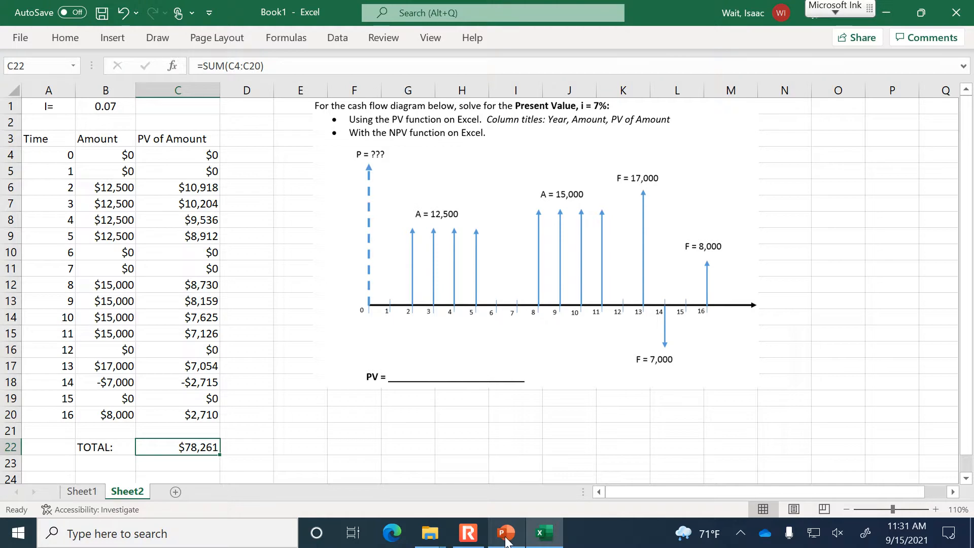
Step: Switch to PowerPoint to view the ICE (Present Value) slide and return to the Excel workbook
mouse_move(506, 540)
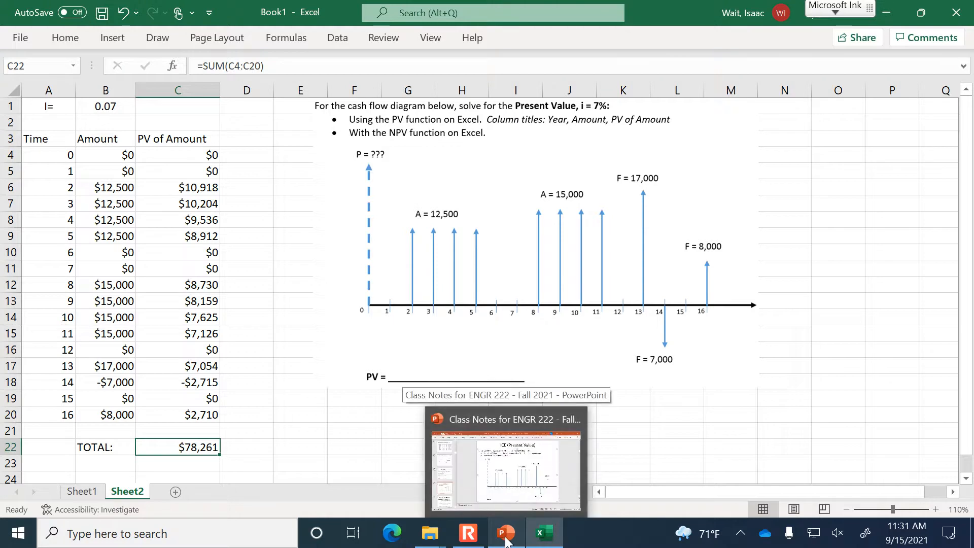
left_click(524, 427)
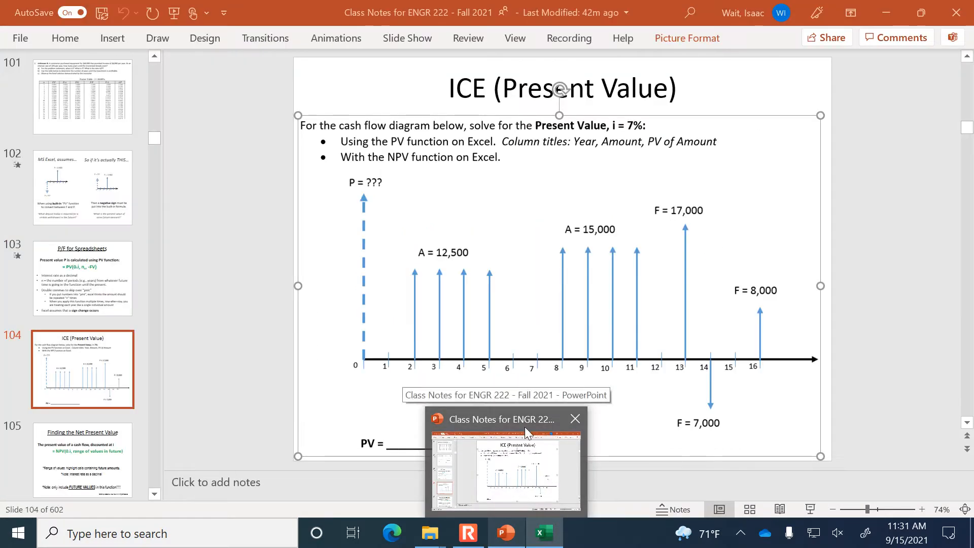
left_click(507, 533)
left_click(543, 534)
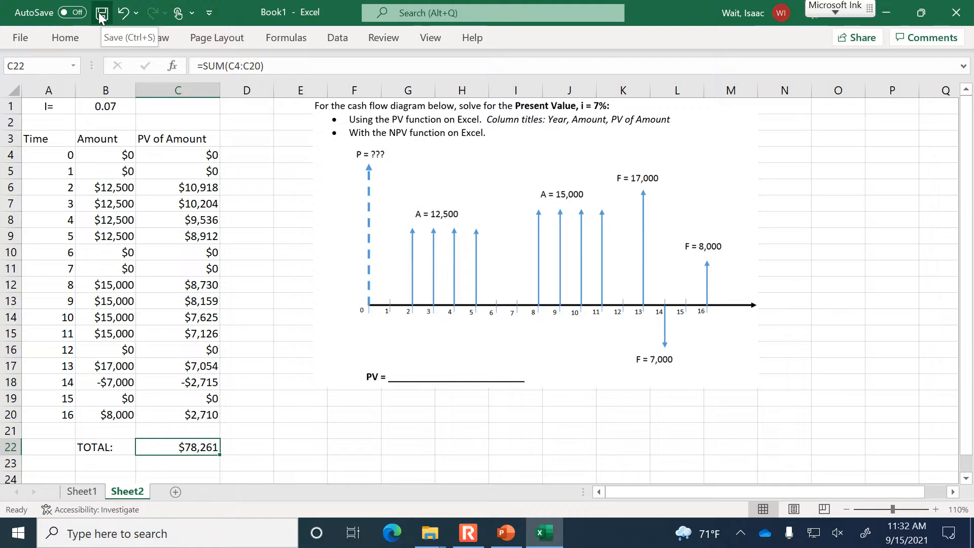
Step: Rename Sheet2 as Problem 1
double_click(129, 491)
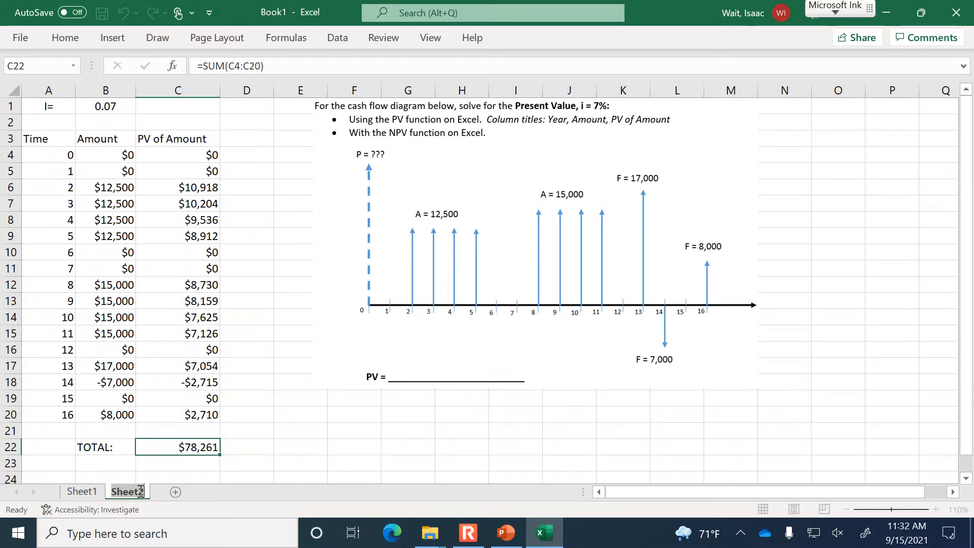
type("Problem 1")
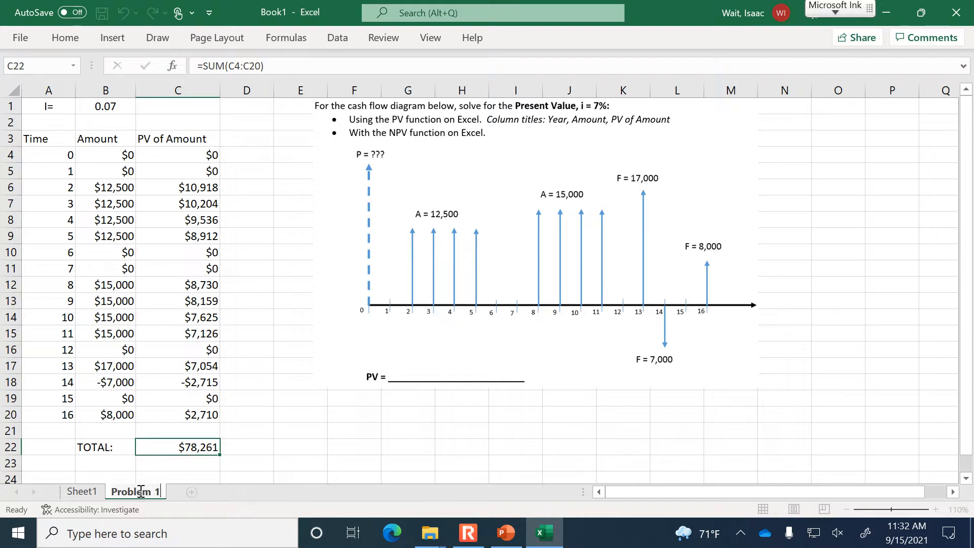
key("Return")
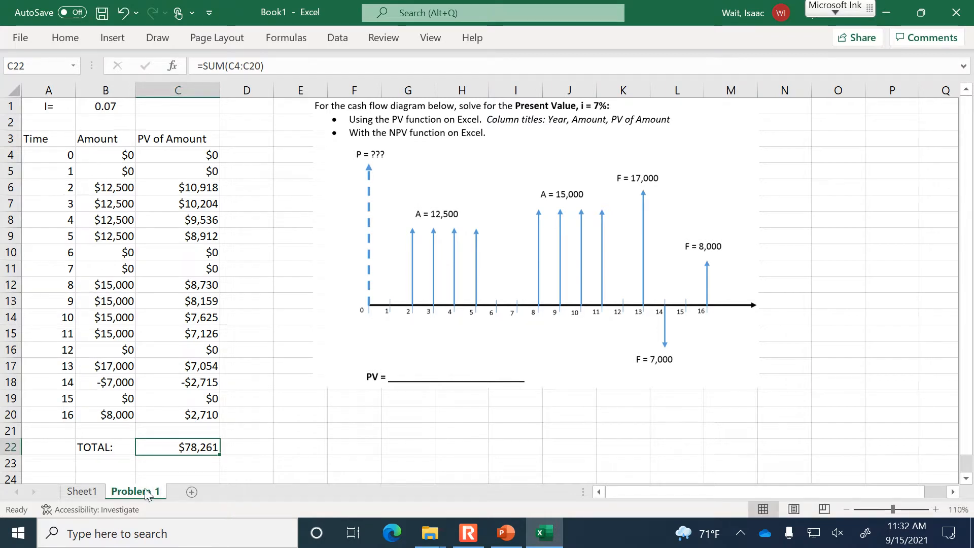
Step: Add a new worksheet after Problem 1 and name it Problem 2
left_click(191, 492)
double_click(191, 492)
type("Problem 2")
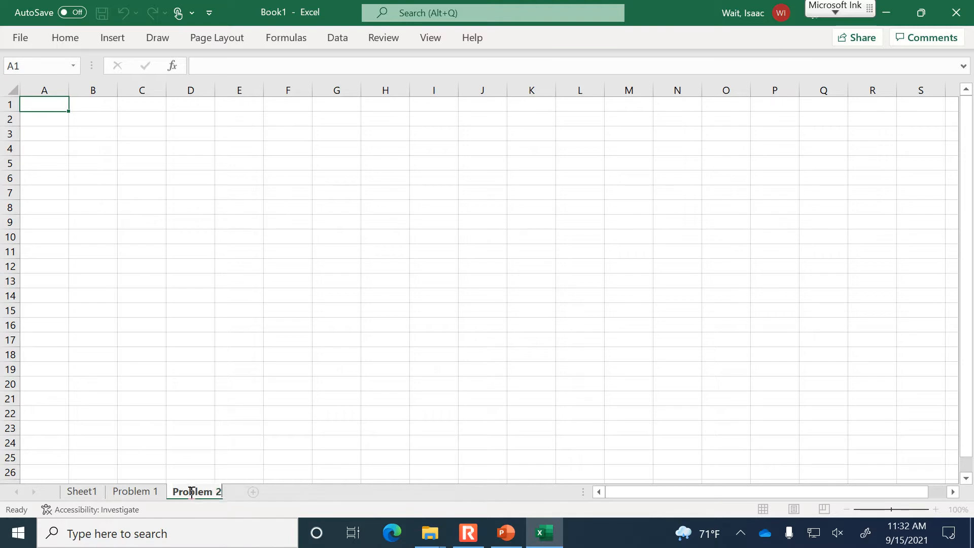
key("Return")
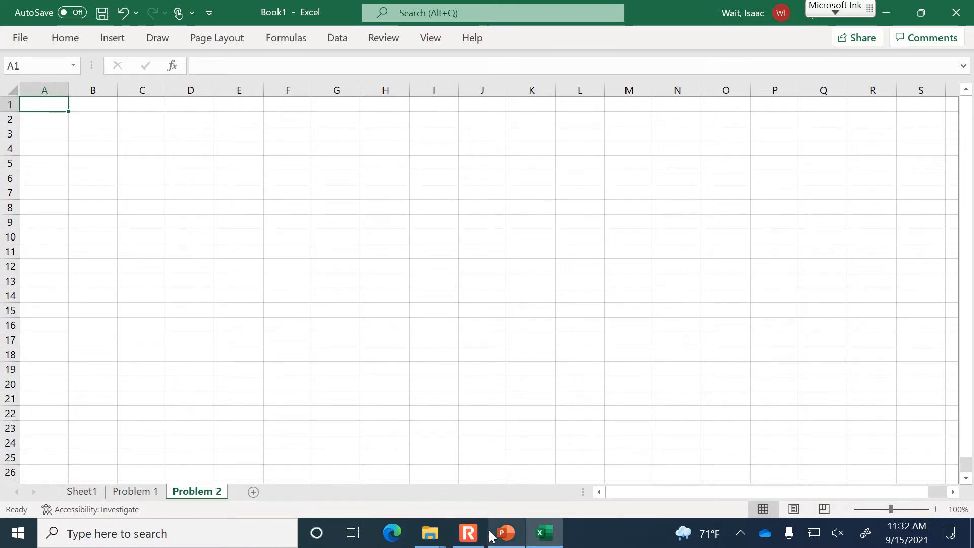
Step: Switch to PowerPoint and present the ICE (Present Value) slide as a full-screen slide show
left_click(505, 532)
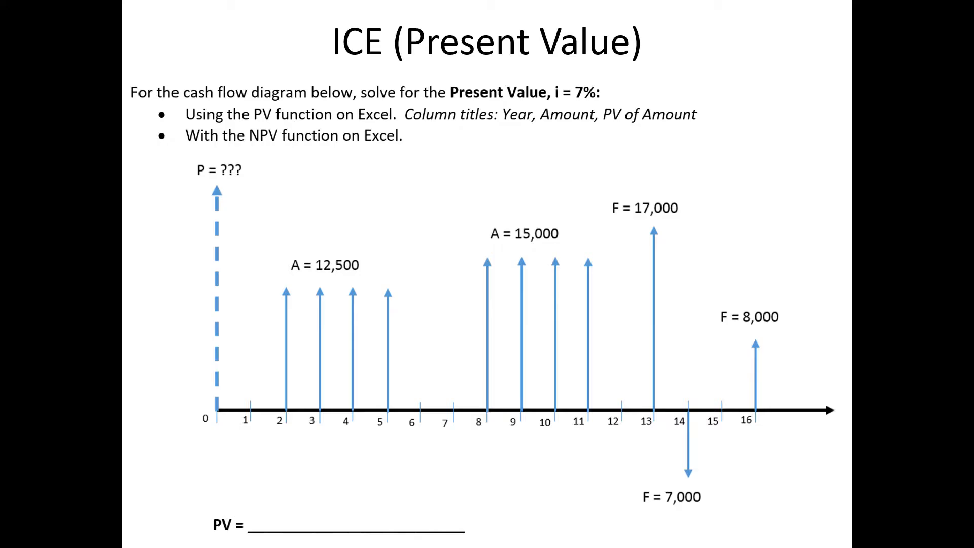
left_click(810, 509)
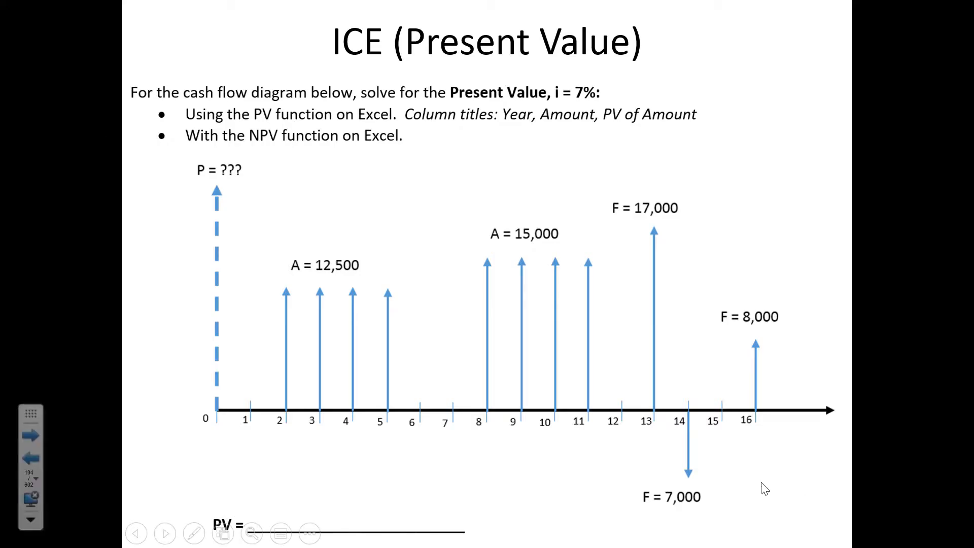
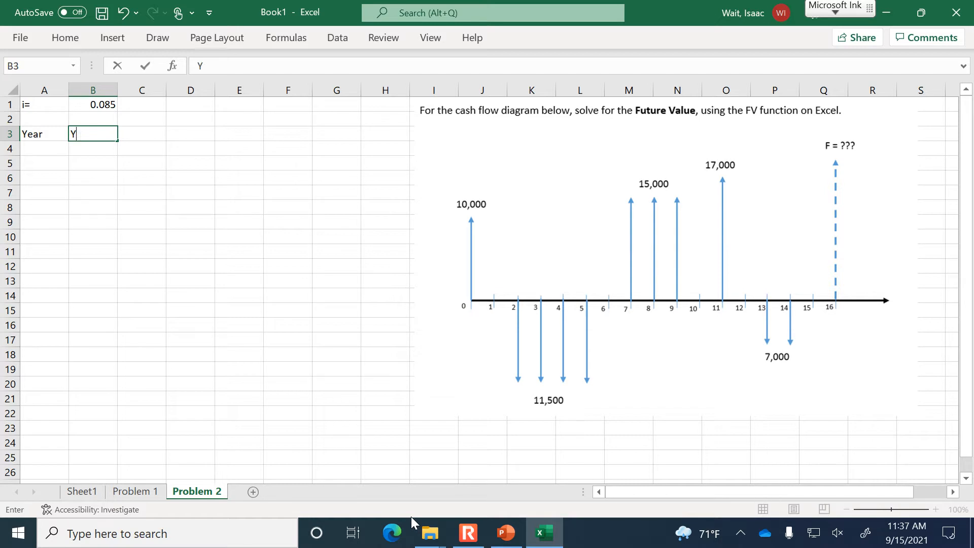
Step: Enter the header Yrs until year 16 in B3 and widen column B to fit it
type("rs until year 165")
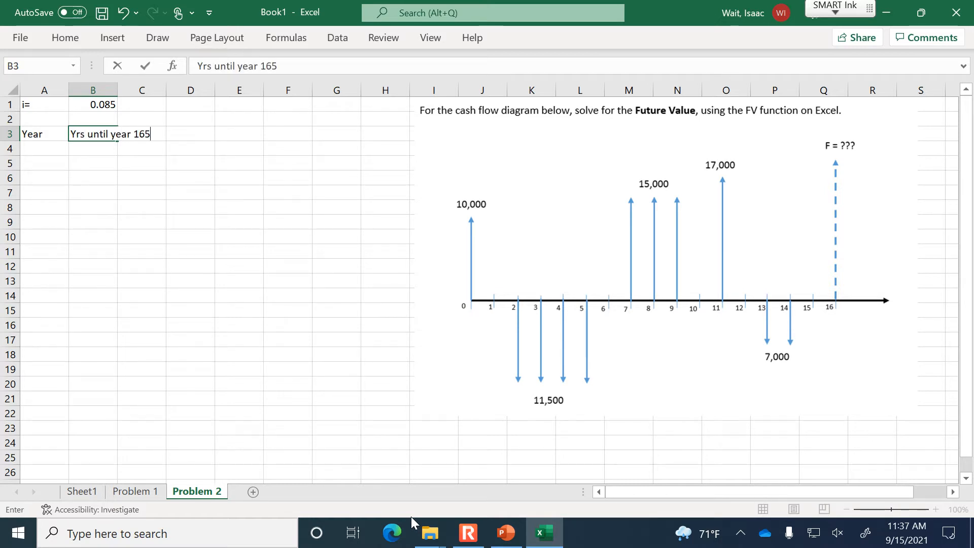
key("BackSpace")
key("Tab")
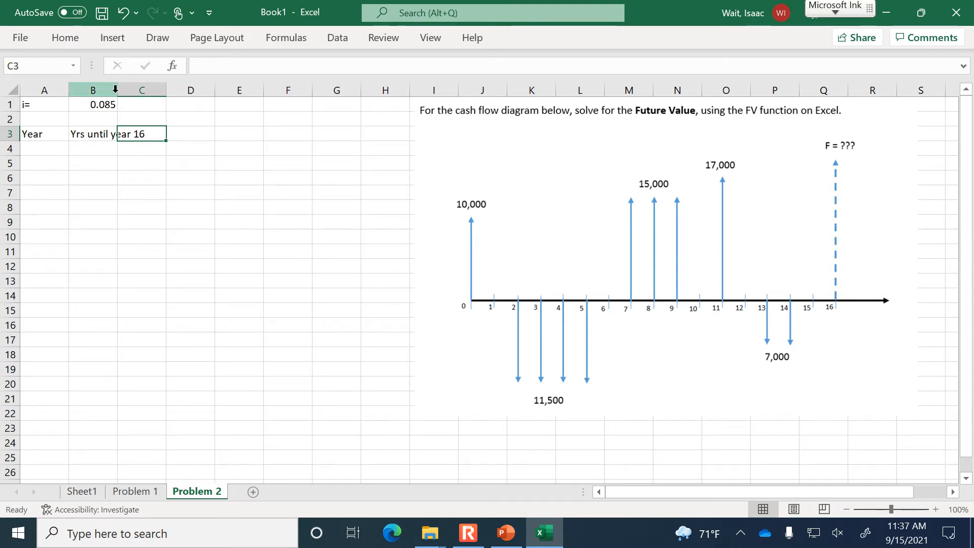
left_click_drag(118, 90, 153, 93)
Step: On the Problem 1 sheet, narrow column C below its values' width, check C6 and C7, widen it again and return to Problem 2
left_click(135, 491)
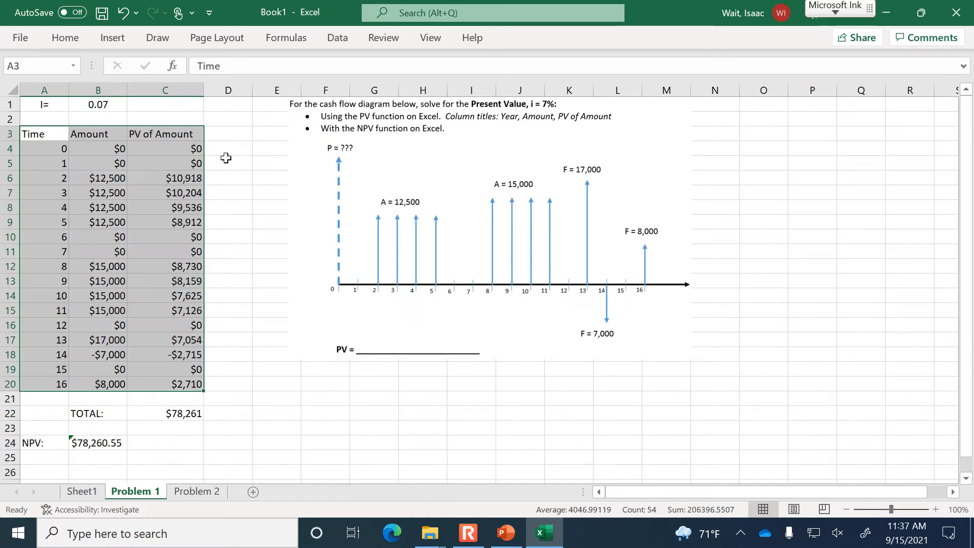
left_click(226, 158)
left_click_drag(204, 91, 160, 91)
left_click(141, 181)
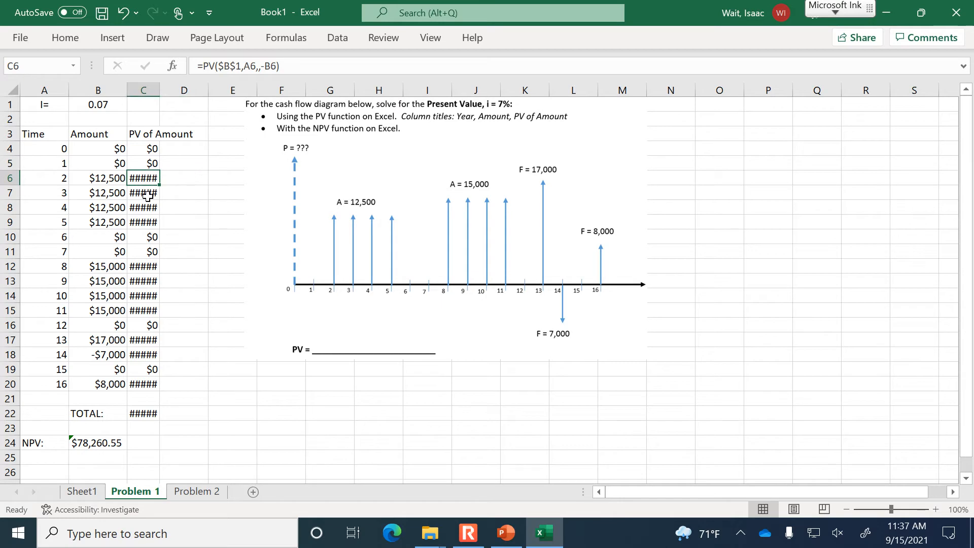
left_click(147, 196)
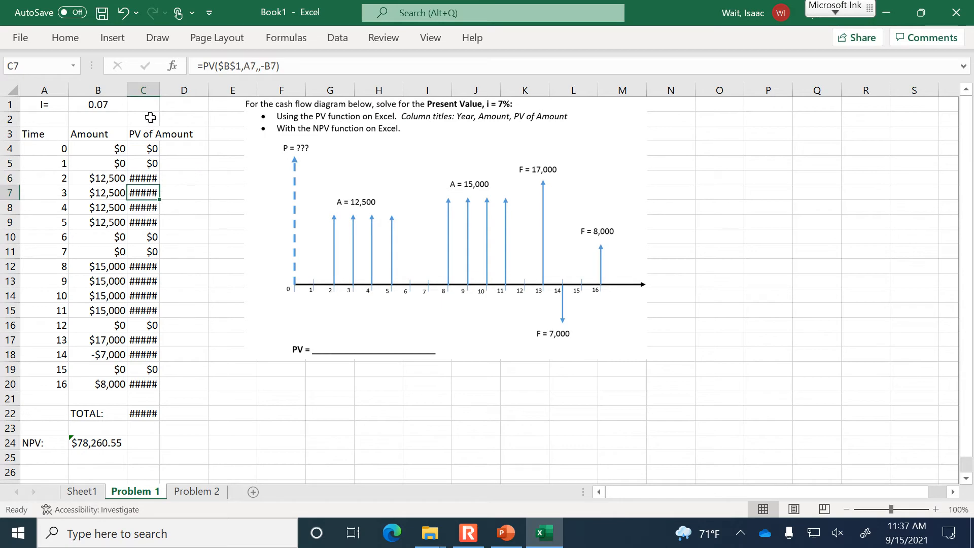
left_click_drag(160, 92, 205, 98)
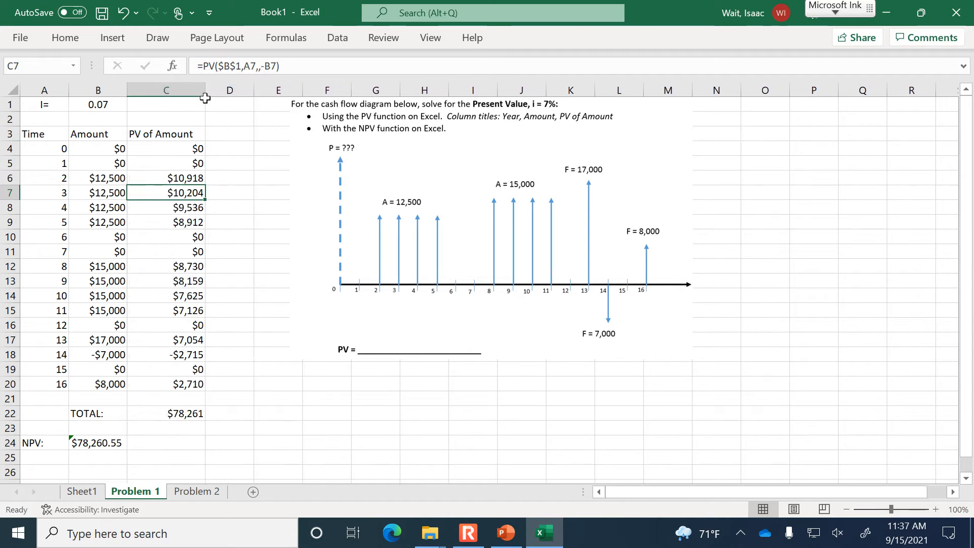
left_click(195, 491)
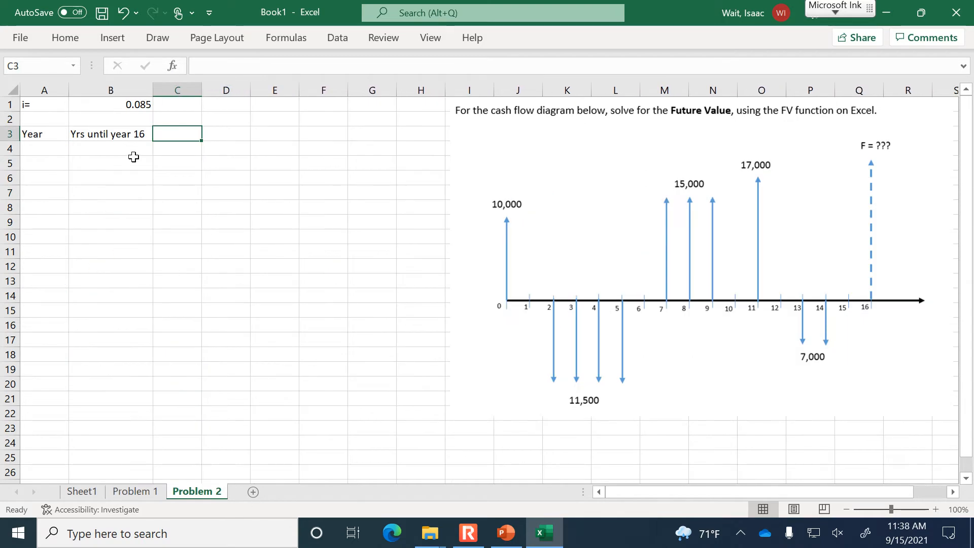
Step: Add the column headers Amount in C3 and FV of Amount in D3
left_click(28, 134)
left_click(107, 132)
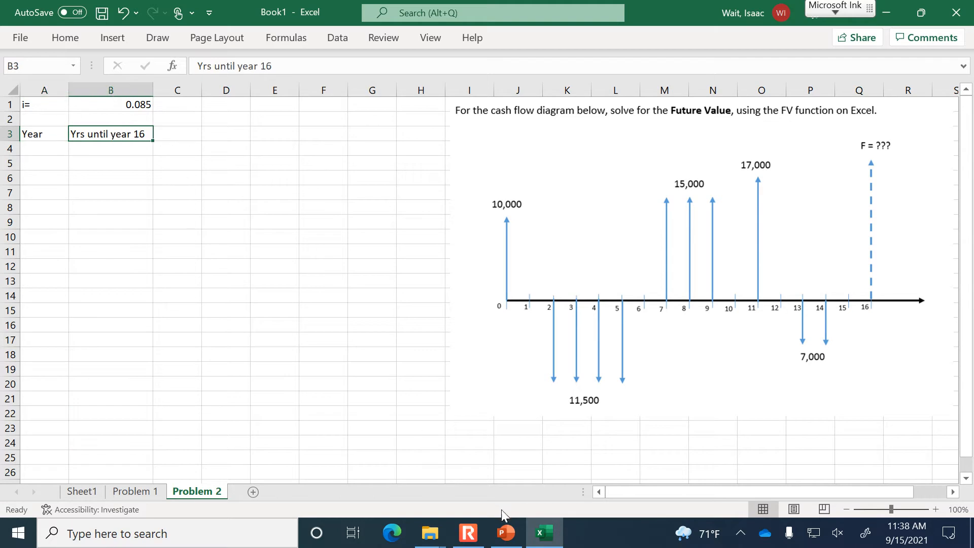
key("Right")
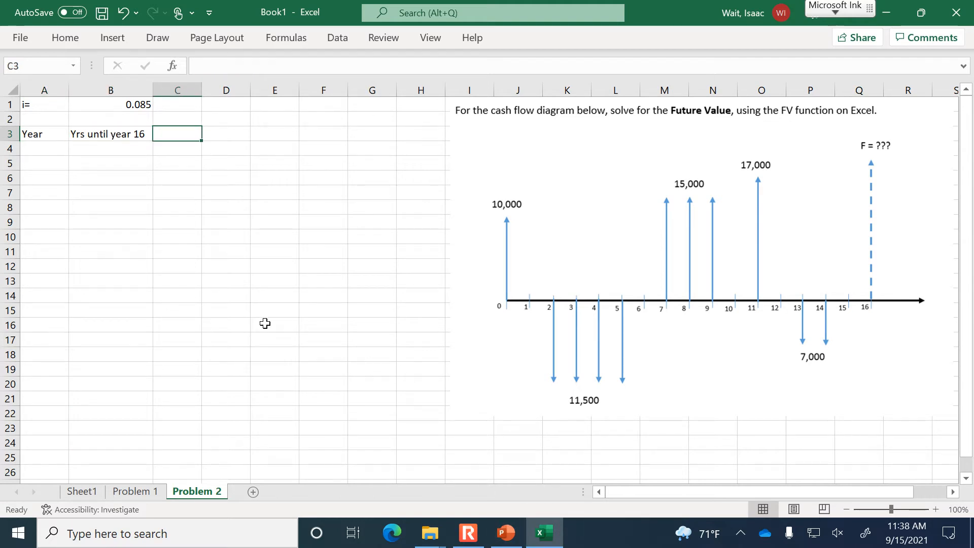
type("Amount")
key("Tab")
type("FV of Amount")
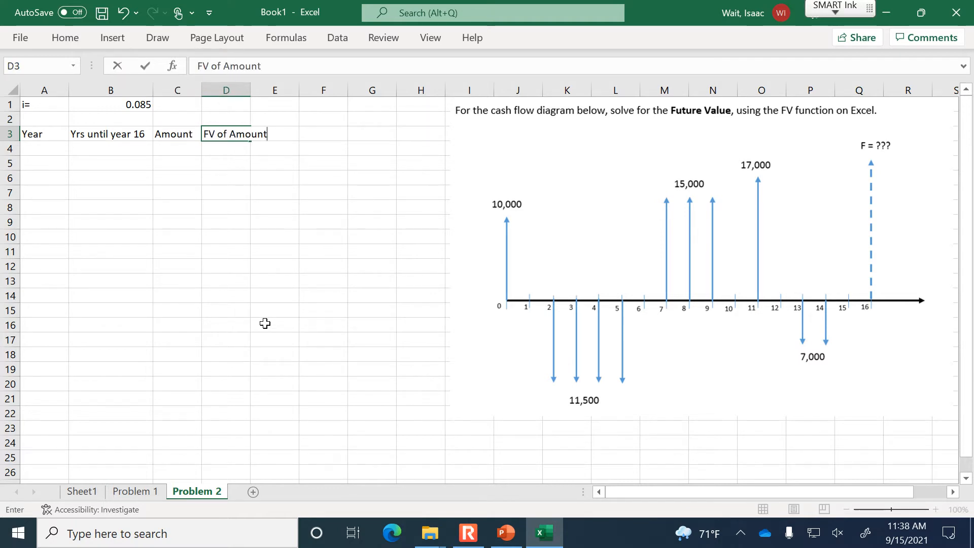
key("Return")
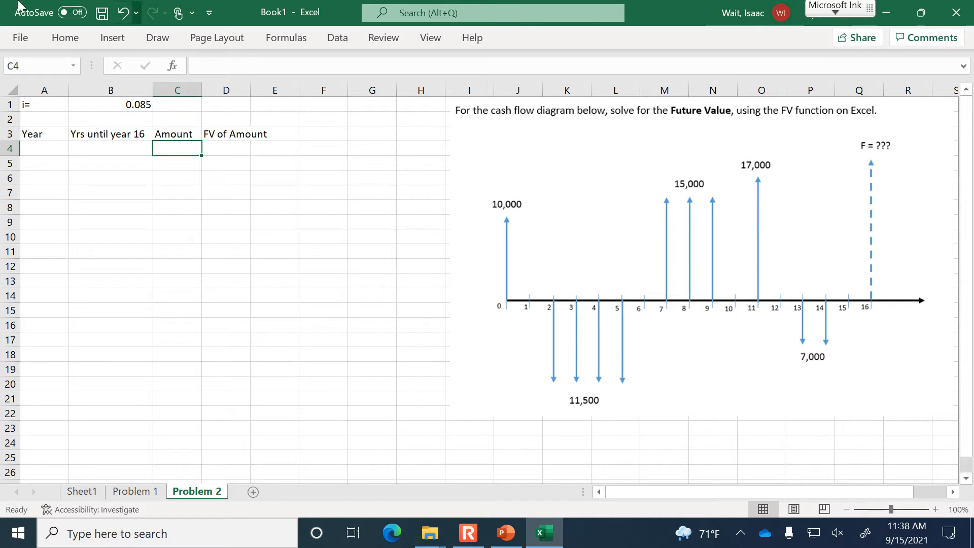
Step: Enter 0, 1 and 2 from A4 down and auto-fill the Year column through 16 in A20
left_click(44, 148)
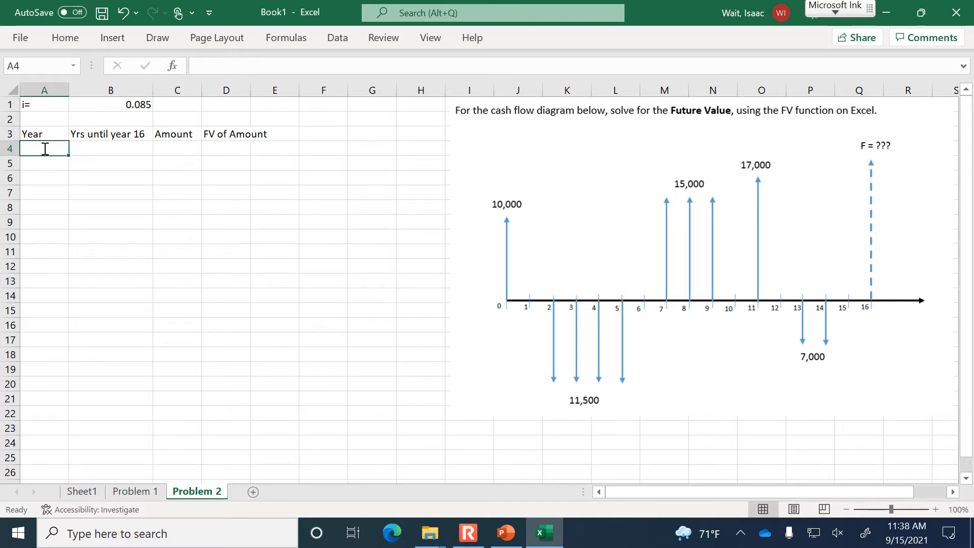
type("0")
key("Return")
type("1")
key("Return")
type("2")
key("Return")
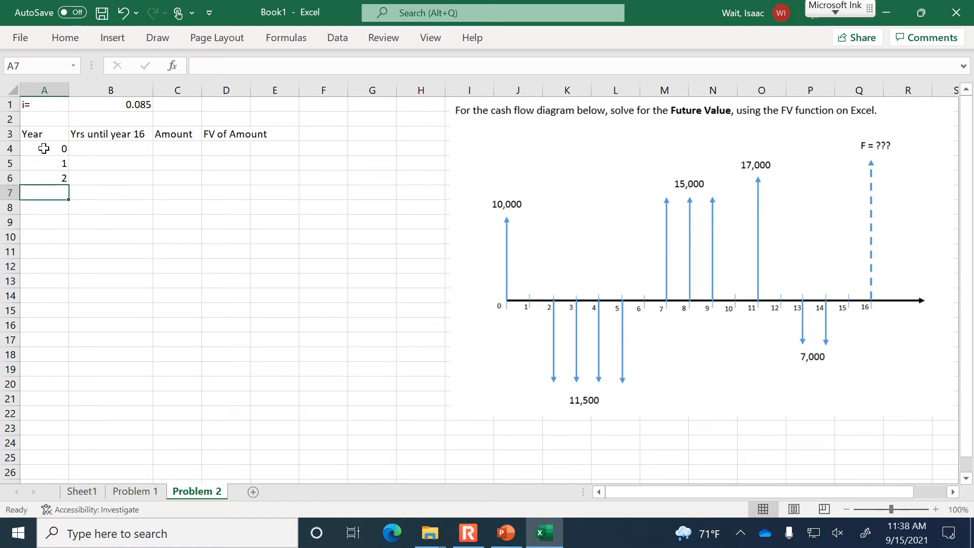
left_click_drag(44, 149, 62, 395)
Step: Move the cash flow diagram picture closer to the table so that it starts in column G
left_click_drag(717, 260, 624, 260)
left_click(935, 509)
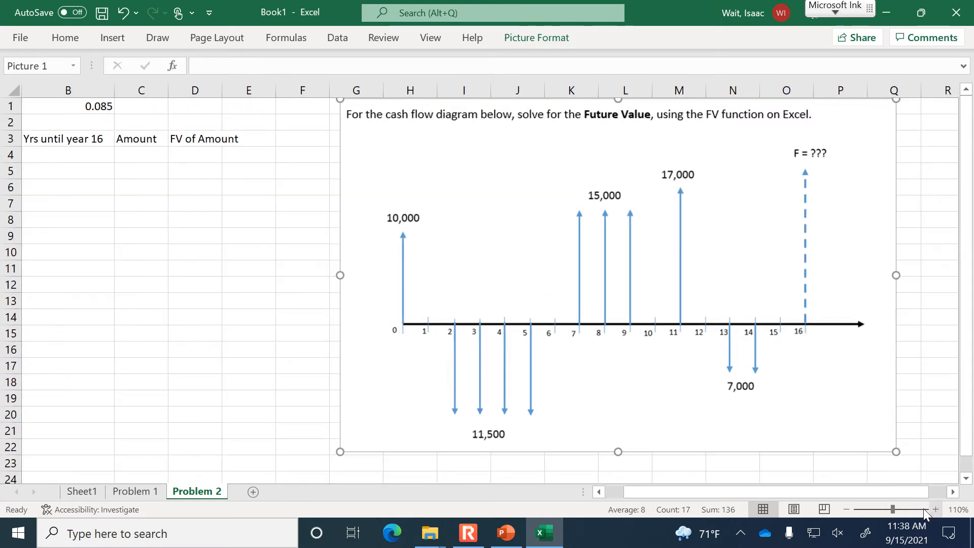
left_click_drag(790, 493, 772, 493)
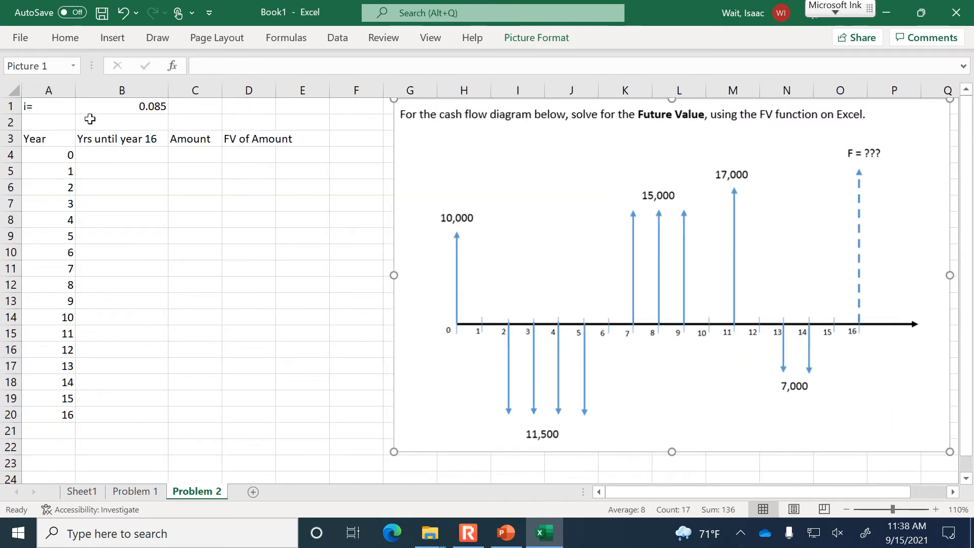
Step: Enter 16, 15 and 14 from B4 down and auto-fill the descending Yrs until year 16 series to B20
left_click(96, 154)
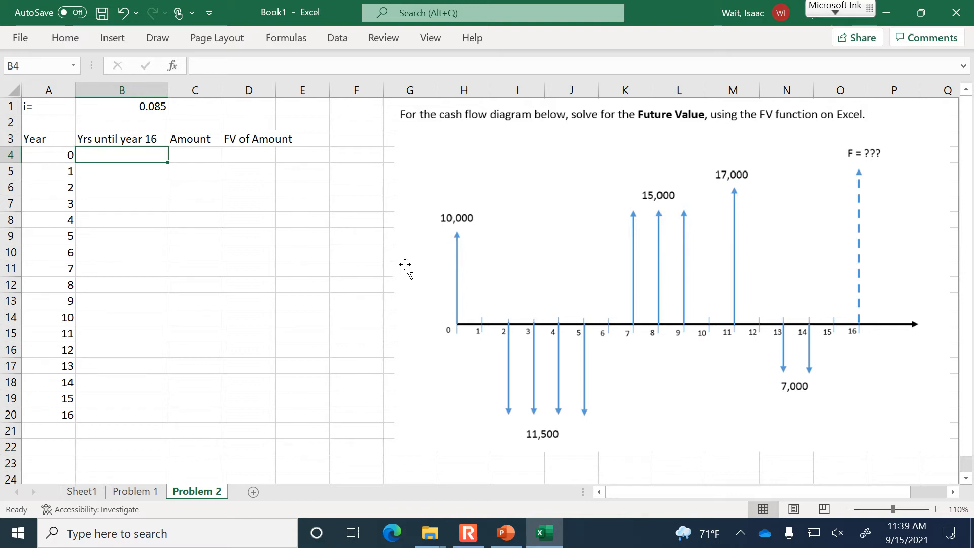
left_click(57, 150)
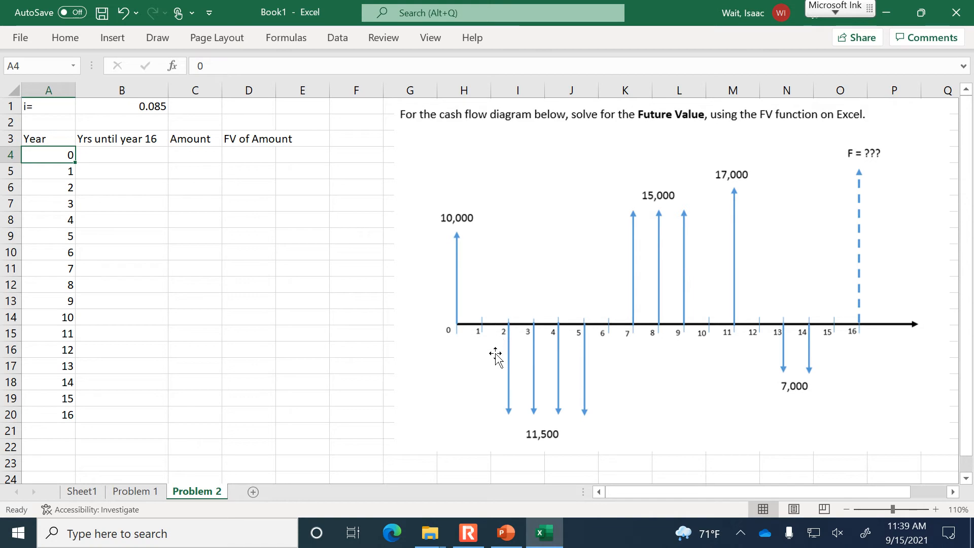
left_click(141, 159)
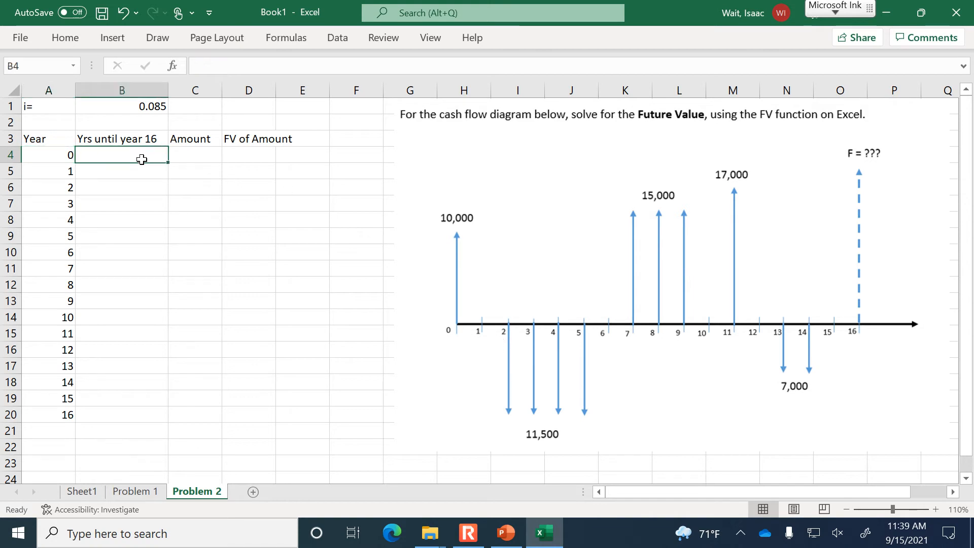
type("16")
key("Return")
type("15")
key("Return")
type("14")
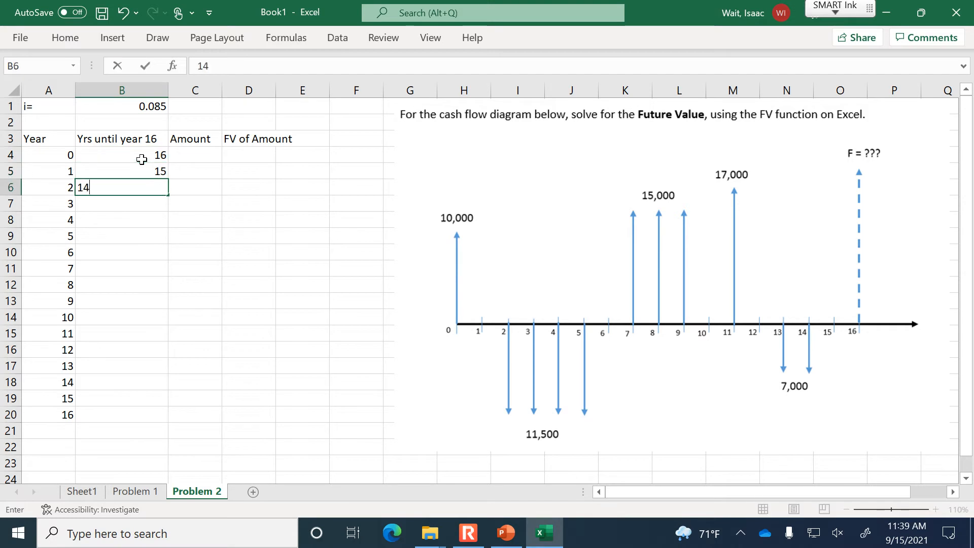
key("Return")
left_click_drag(141, 159, 155, 416)
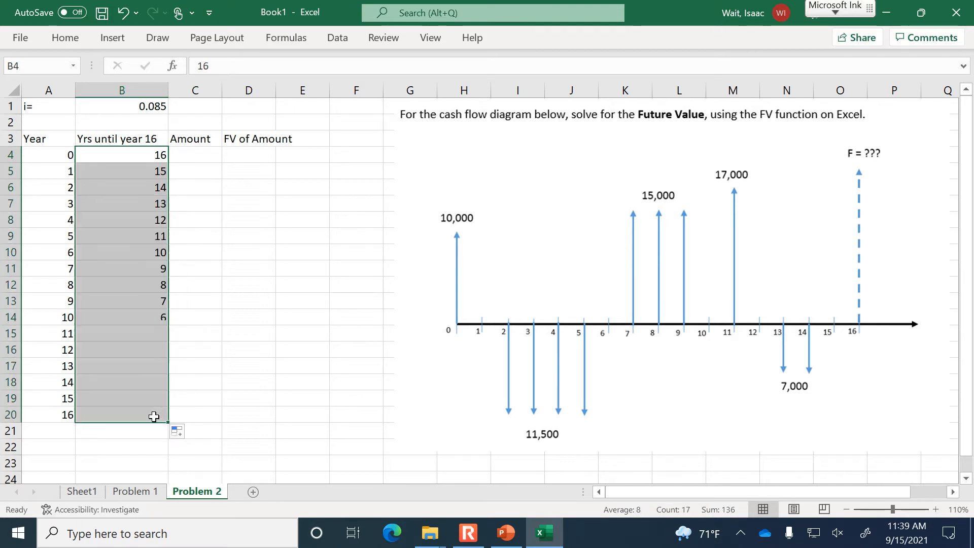
Step: Replace the Yrs until year 16 values with the formula =16-A4 in B4, filled down to B20
left_click(45, 416)
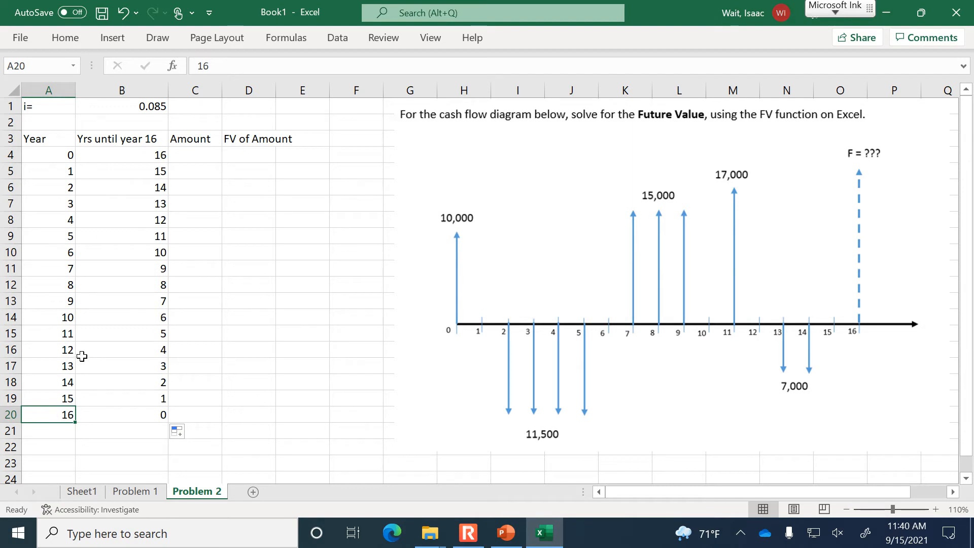
left_click(122, 416)
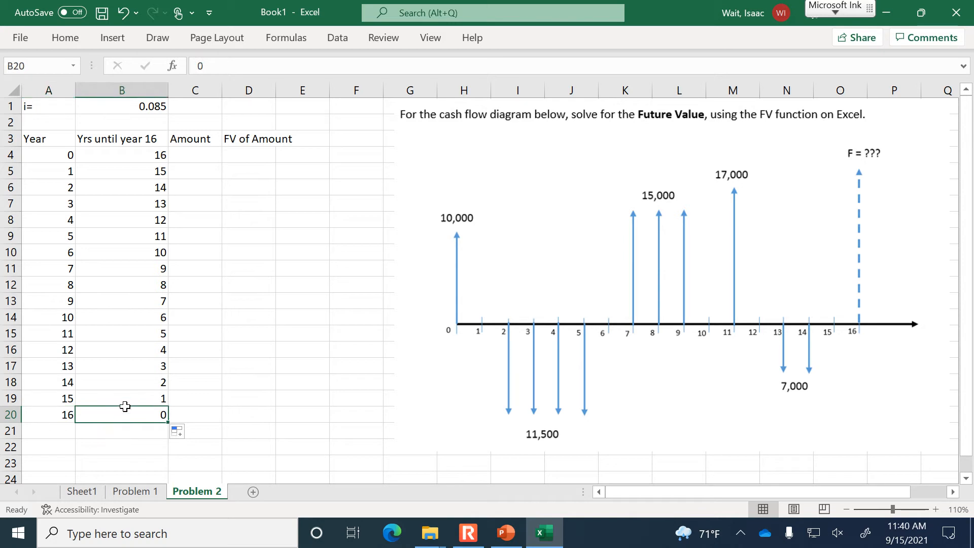
left_click(152, 154)
type("=16-")
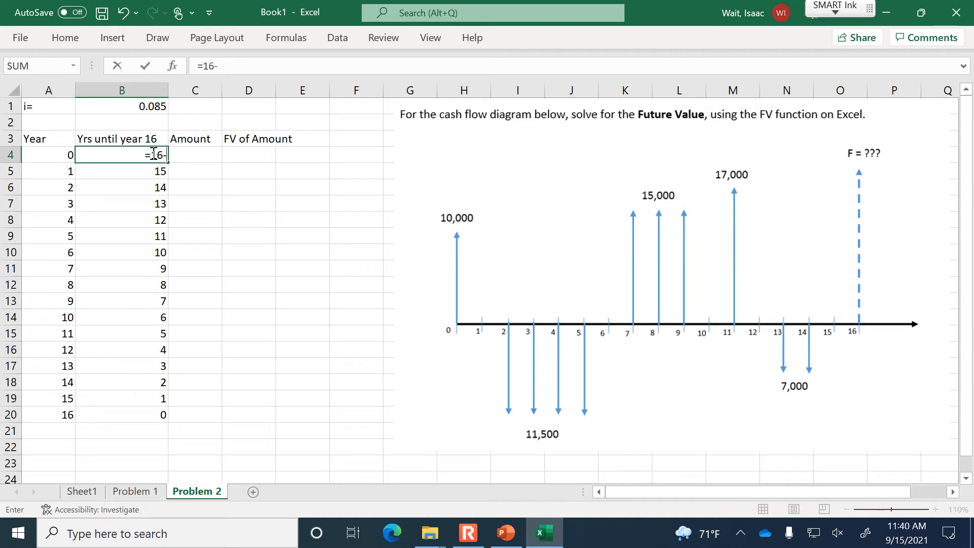
left_click(57, 155)
key("Return")
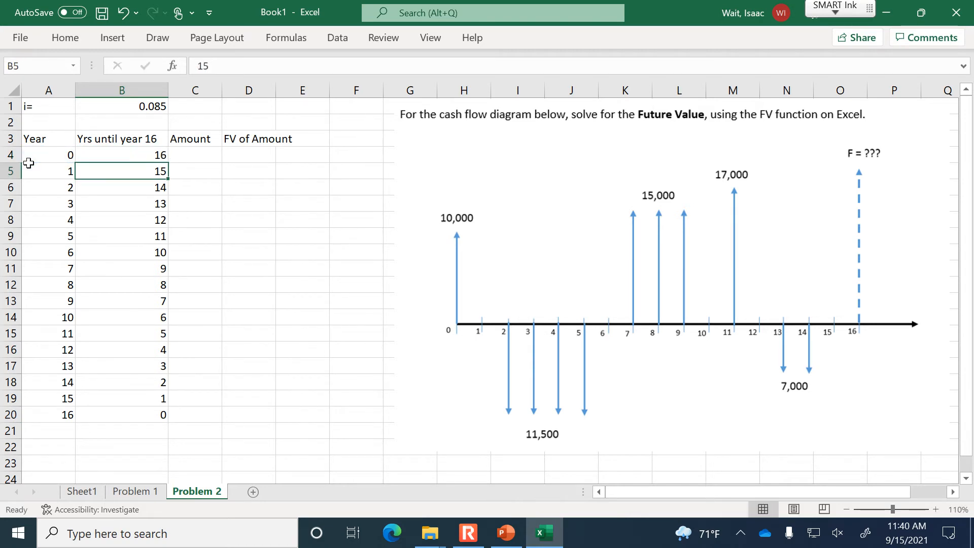
left_click(147, 155)
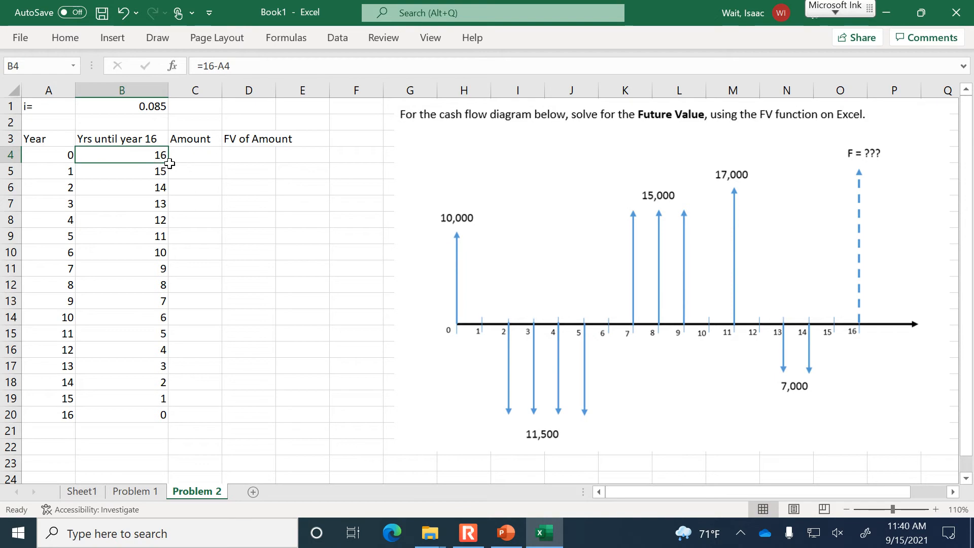
left_click_drag(170, 162, 146, 423)
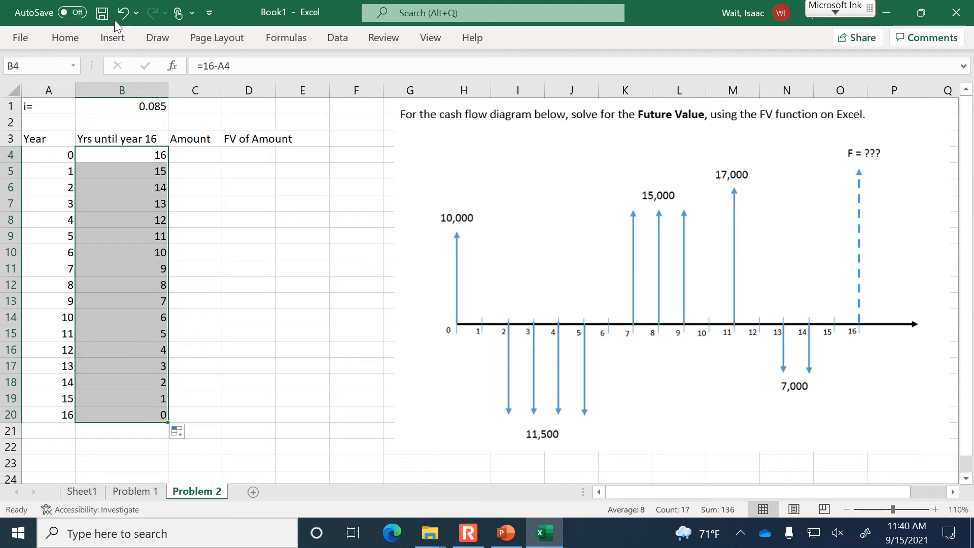
left_click(32, 138)
left_click(130, 140)
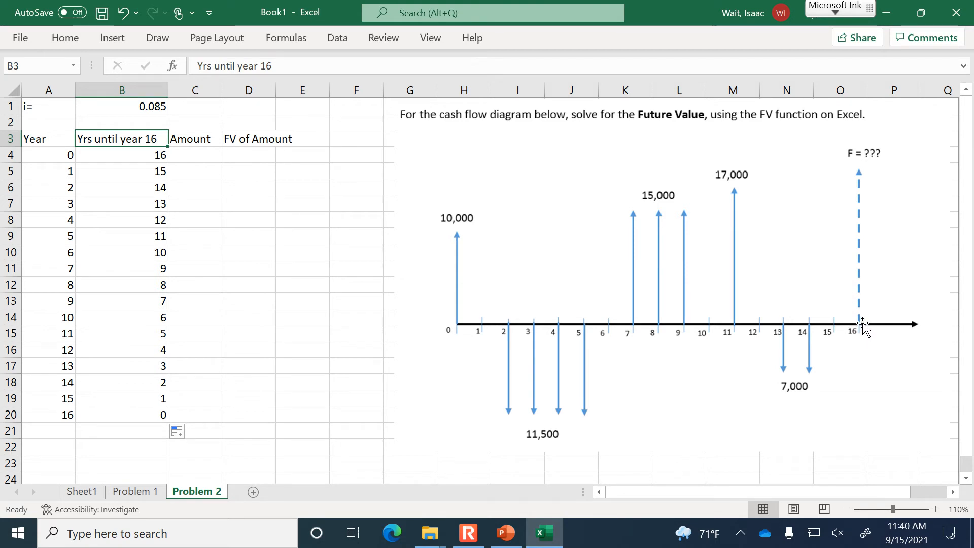
left_click_drag(124, 131, 121, 443)
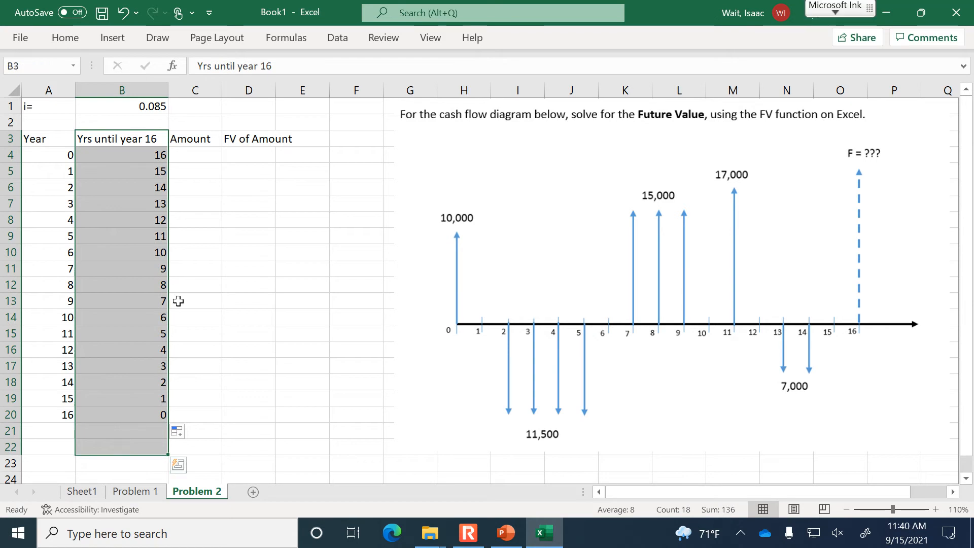
Step: Enter the amounts for years 0 to 2 from C4 down: 10000, 0 and -11500
left_click(196, 157)
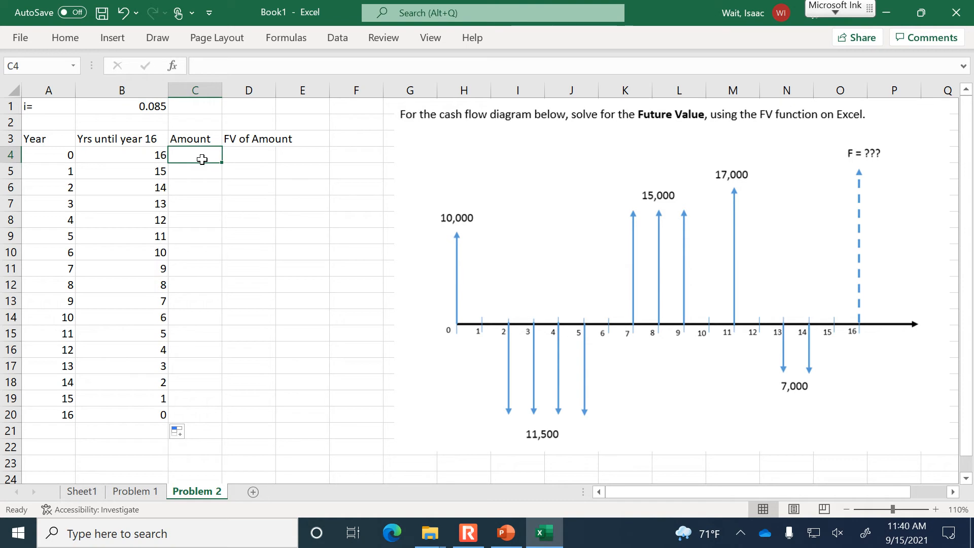
type("10000")
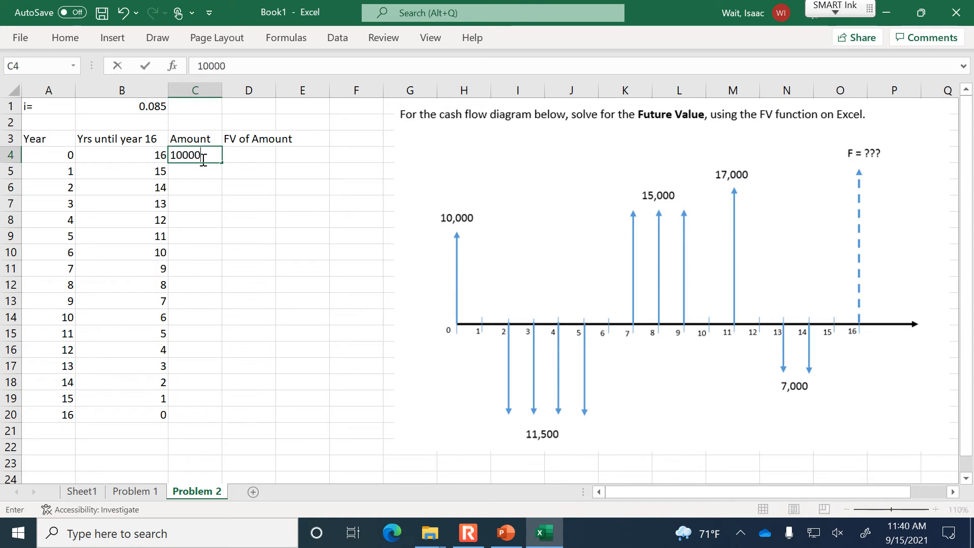
key("Return")
type("0")
key("Return")
type("-11")
type("500")
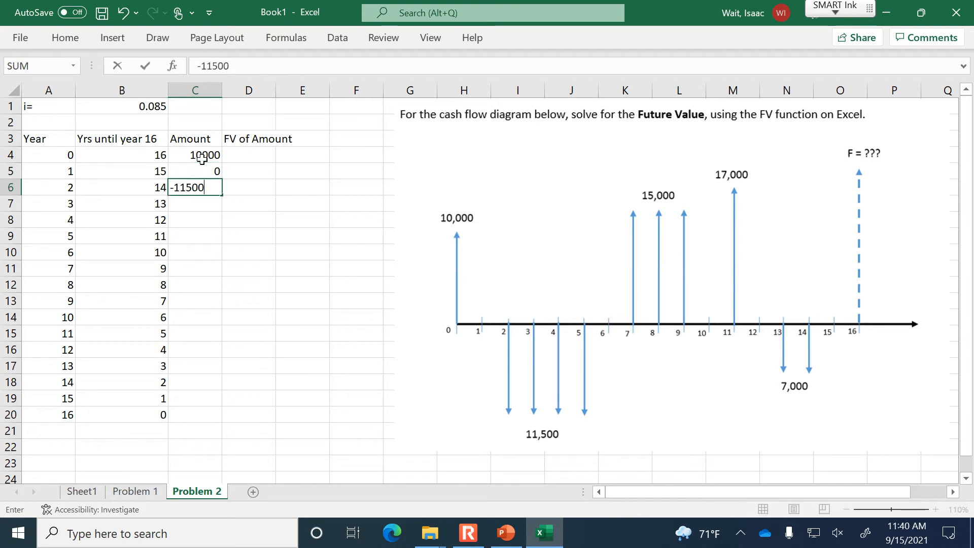
key("Return")
Step: Format C4:D21 as Currency with no decimal places and widen column D to fit its FV of Amount header
left_click_drag(202, 158, 242, 417)
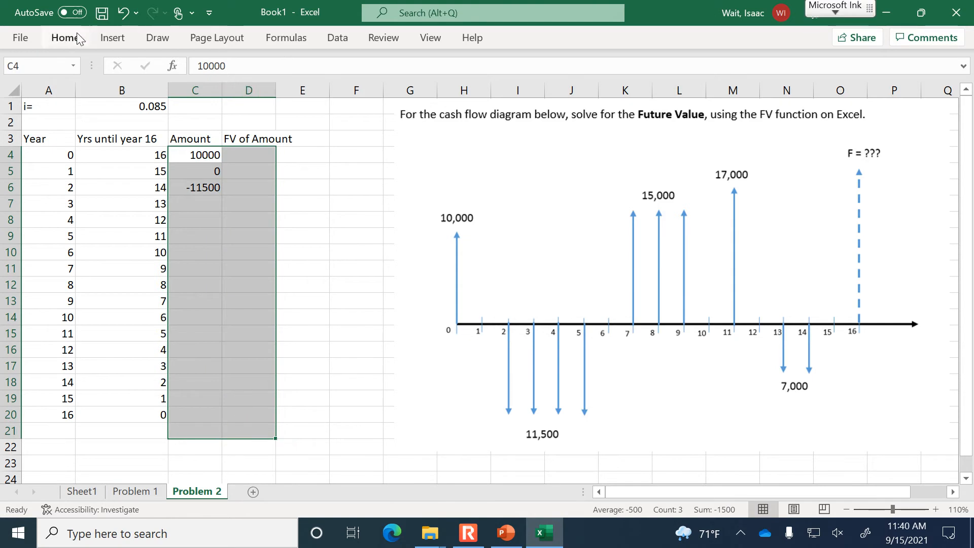
left_click(66, 38)
left_click(472, 68)
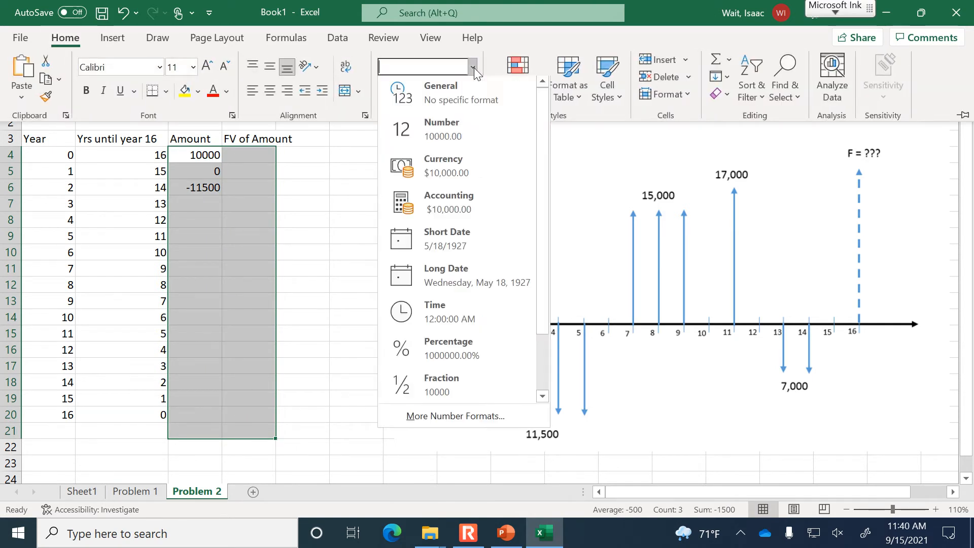
left_click(457, 165)
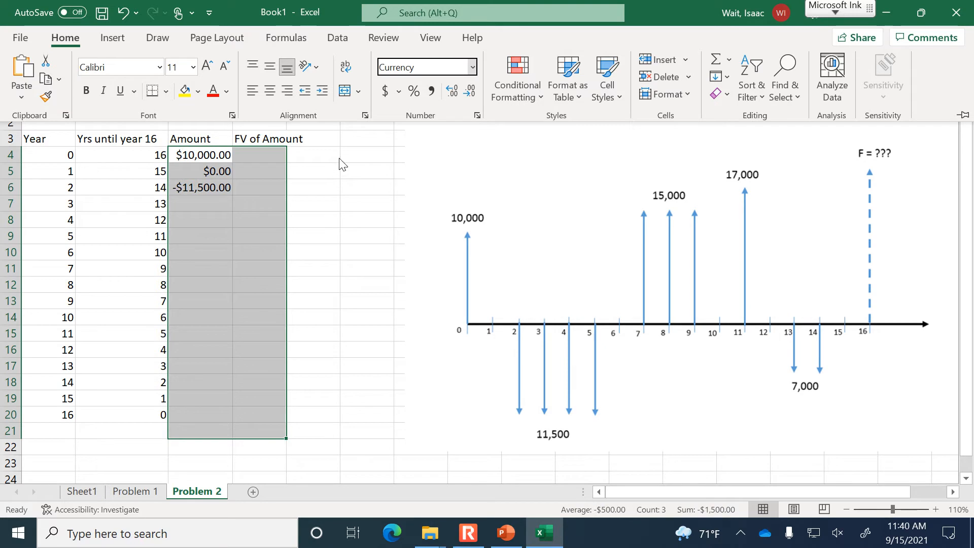
left_click(470, 91)
left_click(470, 91)
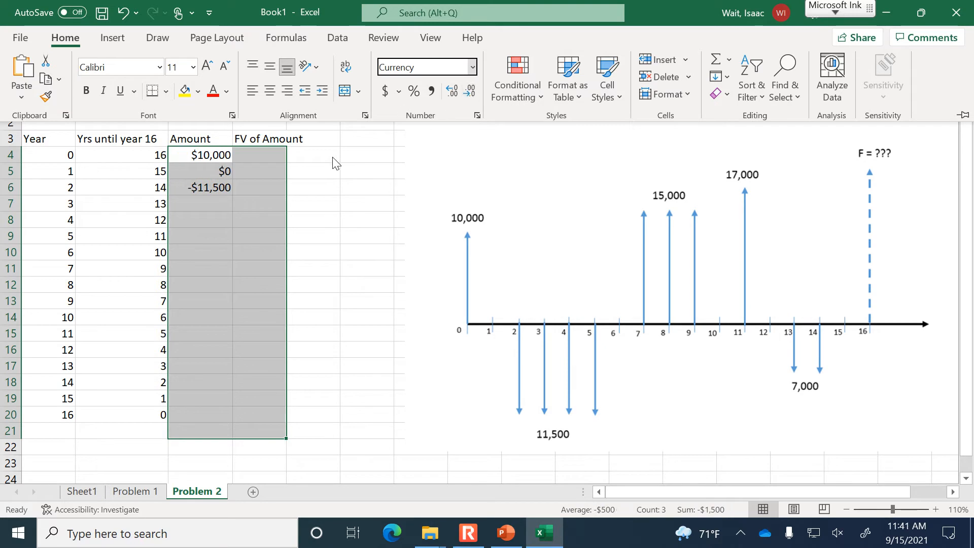
left_click_drag(286, 90, 313, 90)
left_click(304, 203)
Step: Enter -11500 for years 3 to 5 in C7:C9 and 0 for year 6 in C10
left_click(207, 198)
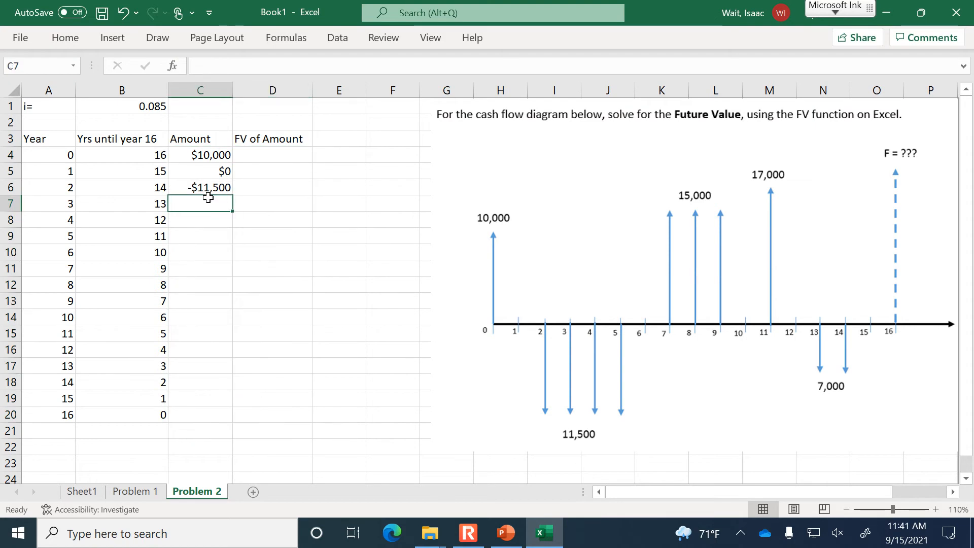
type("-$11,500")
key("Return")
type("-1150")
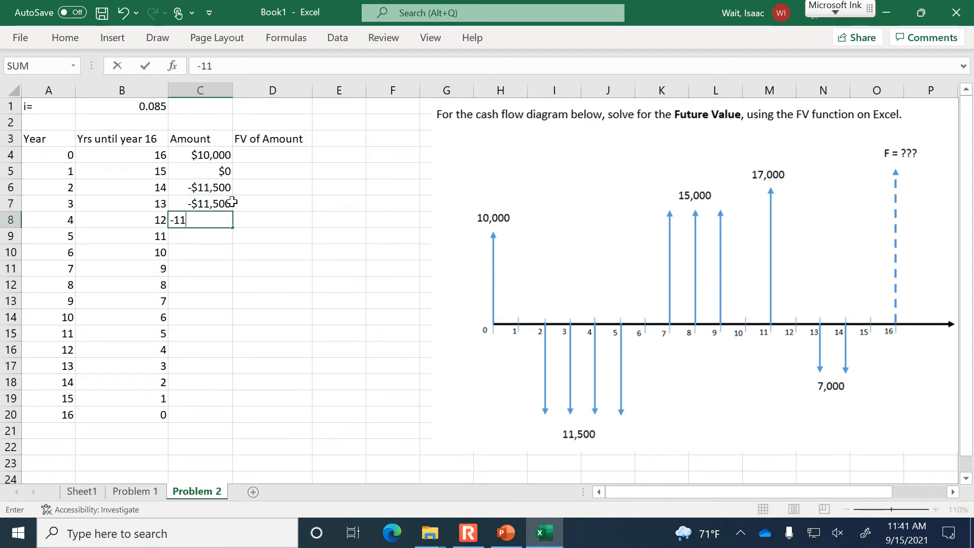
type("0")
key("Return")
type("-$11,500")
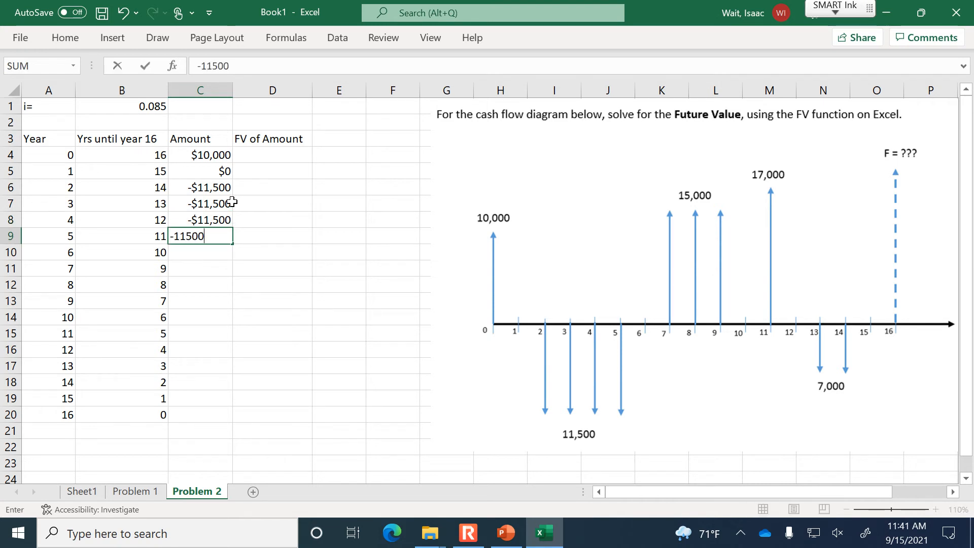
key("Return")
type("0")
key("Return")
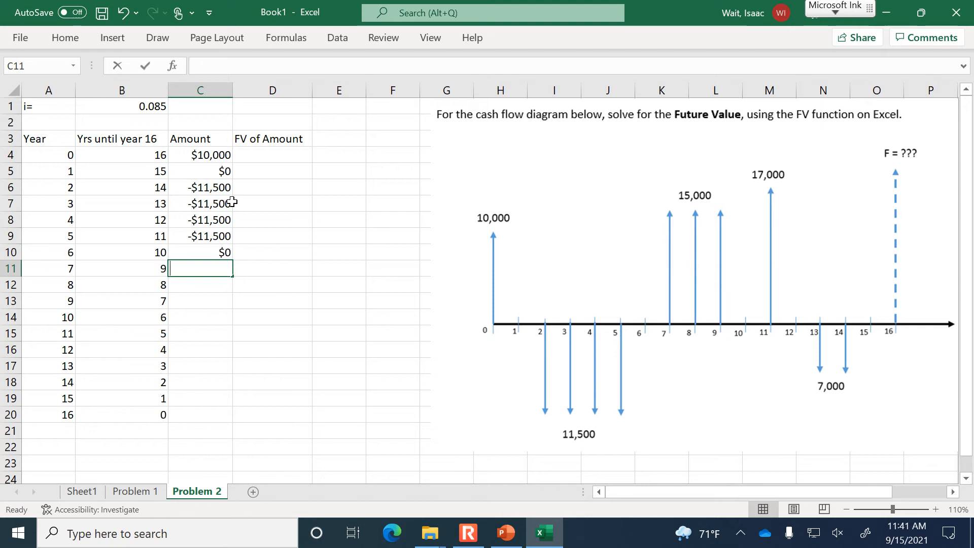
Step: Enter 15000 for years 7 to 9 in C11:C13 and 0 for year 10 in C14
type("15000")
key("Return")
key("Return")
type("15000")
key("Return")
type("15")
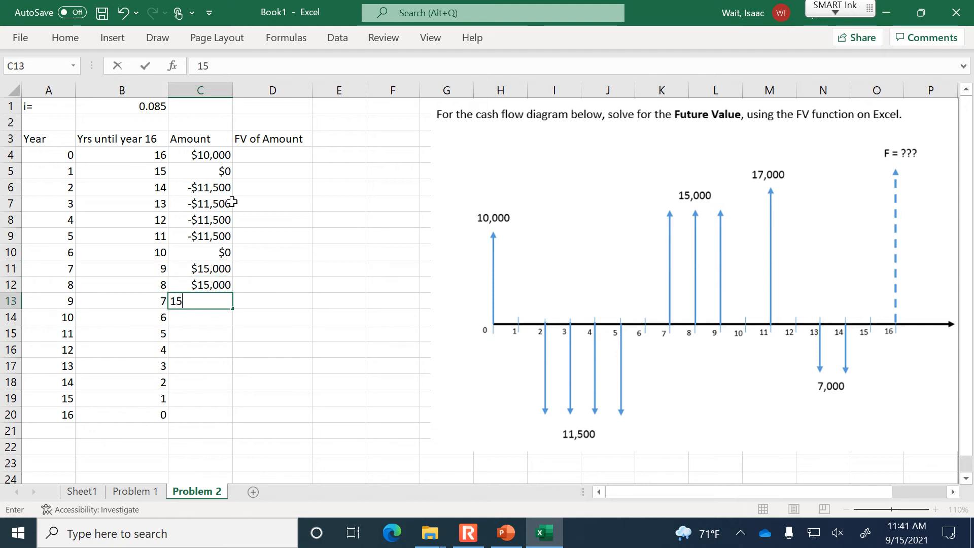
type(",0000")
key("Return")
type("0")
key("Return")
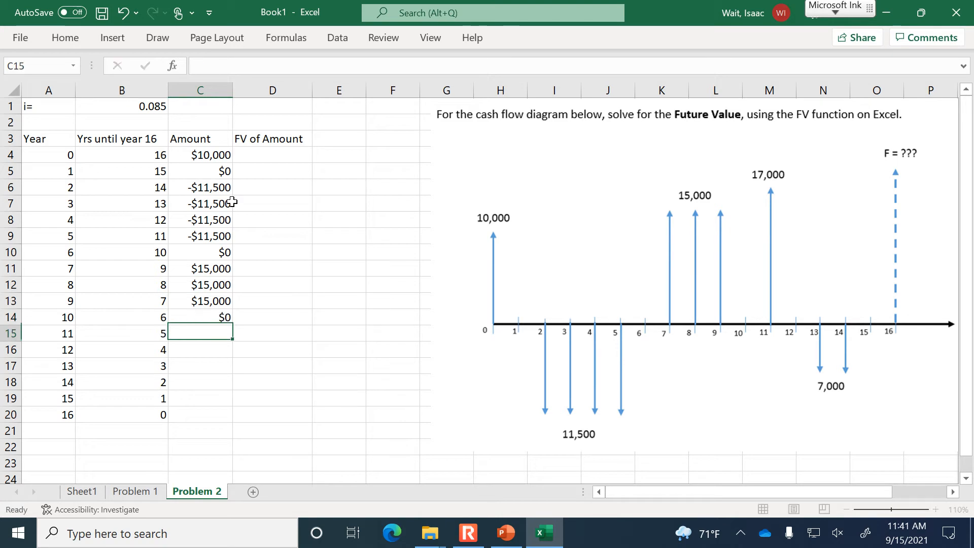
Step: Enter 17000 for year 11 in C15 and 0 for year 12 in C16
type("17000")
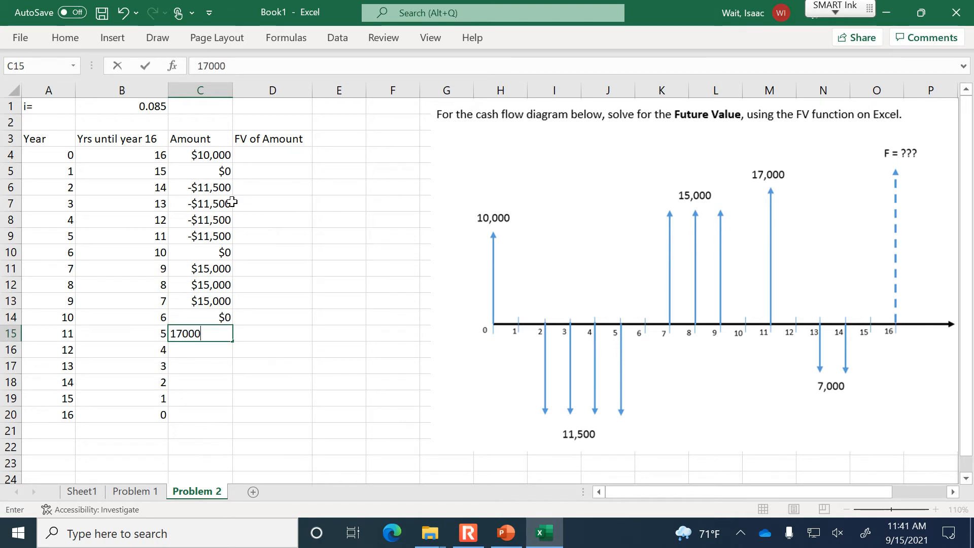
key("Return")
type("0")
key("Return")
Step: Enter -7000 for years 13 and 14 in C17:C18 and 0 for years 15 and 16 in C19:C20
type("-7000")
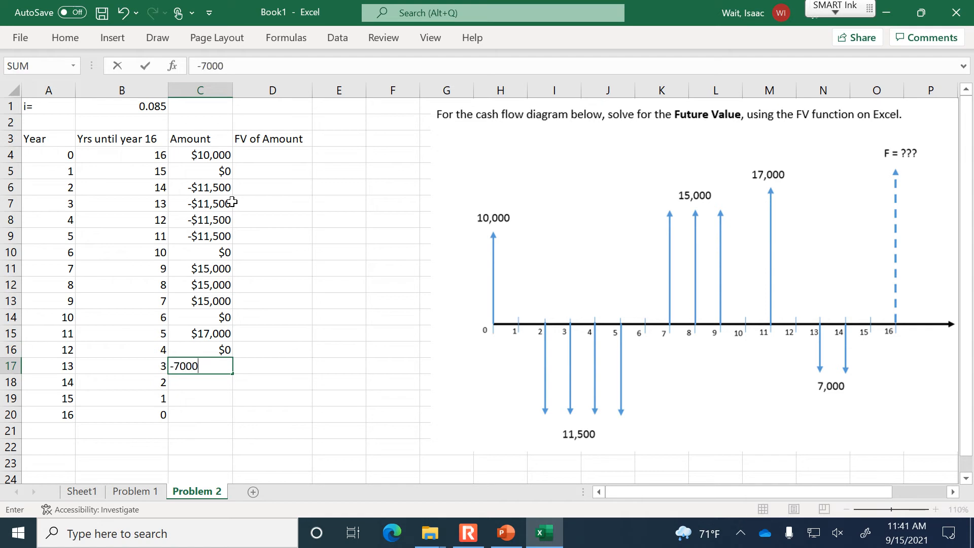
key("Return")
type("-7000")
key("Return")
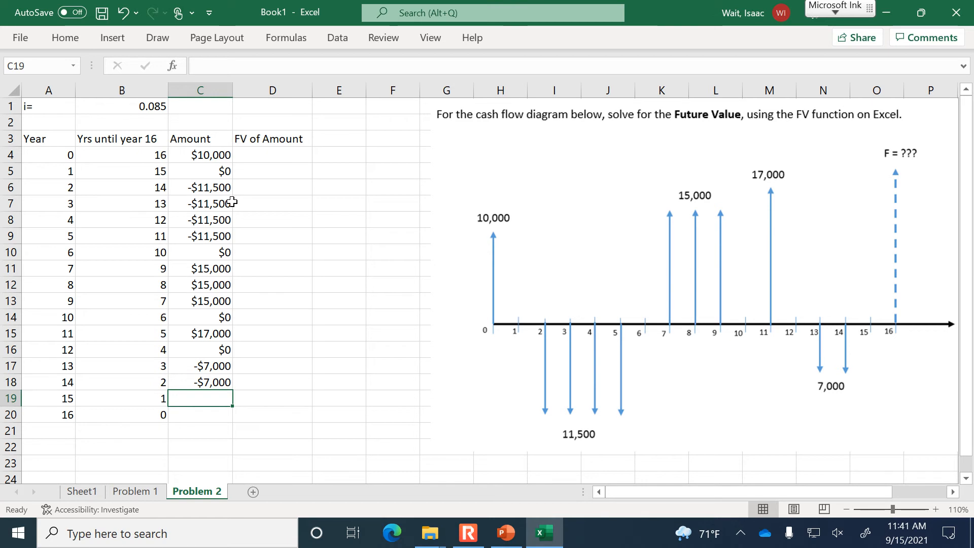
type("0")
key("Return")
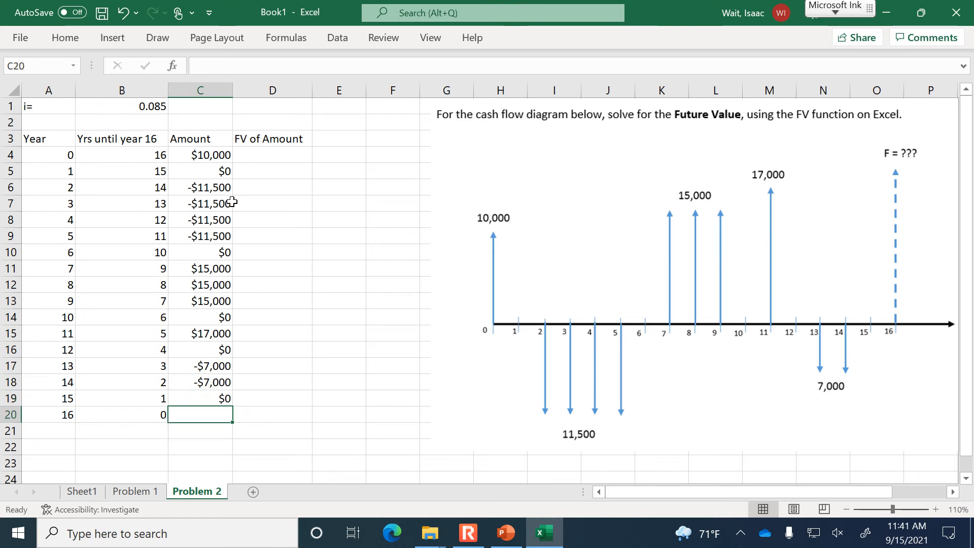
type("0")
key("Return")
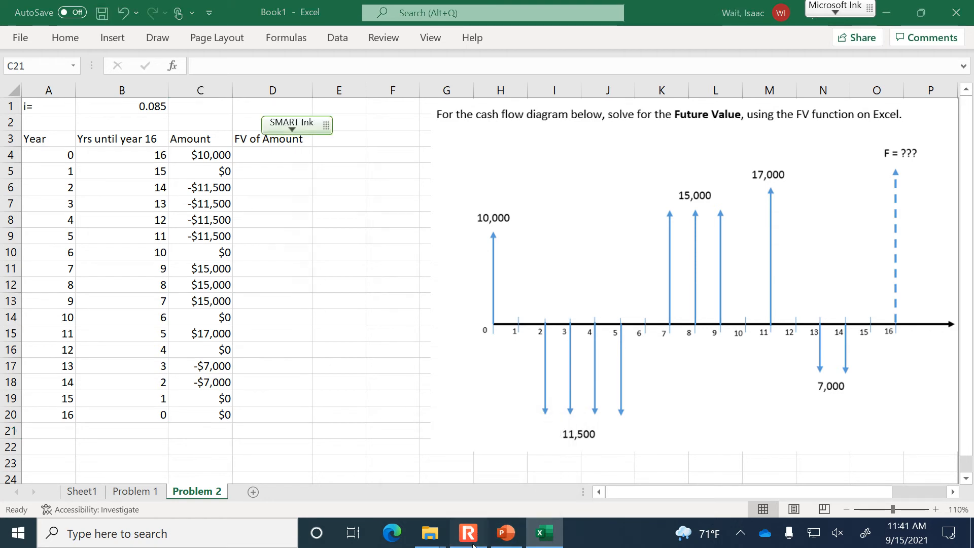
left_click(473, 545)
left_click(269, 220)
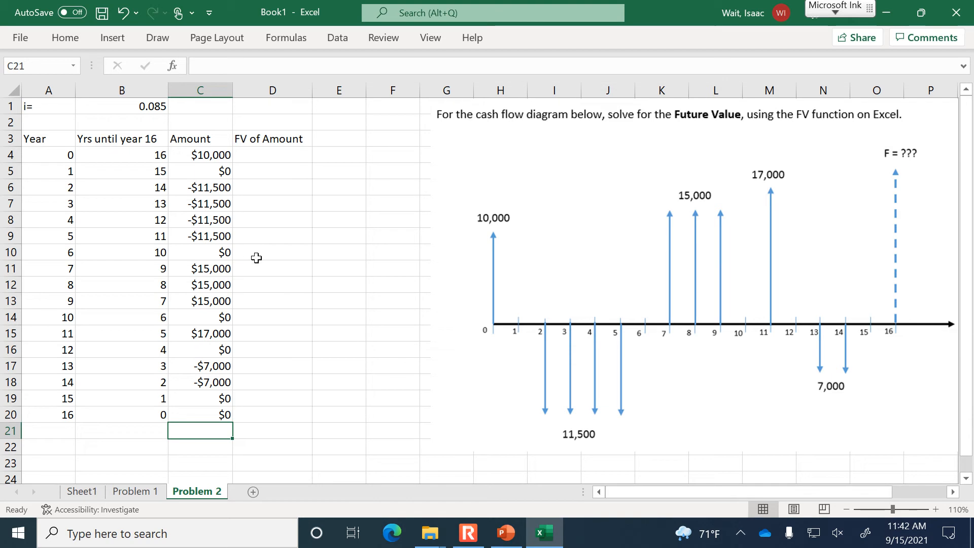
Step: Add the label TOTAL: in C22, below the Amount column
left_click(196, 446)
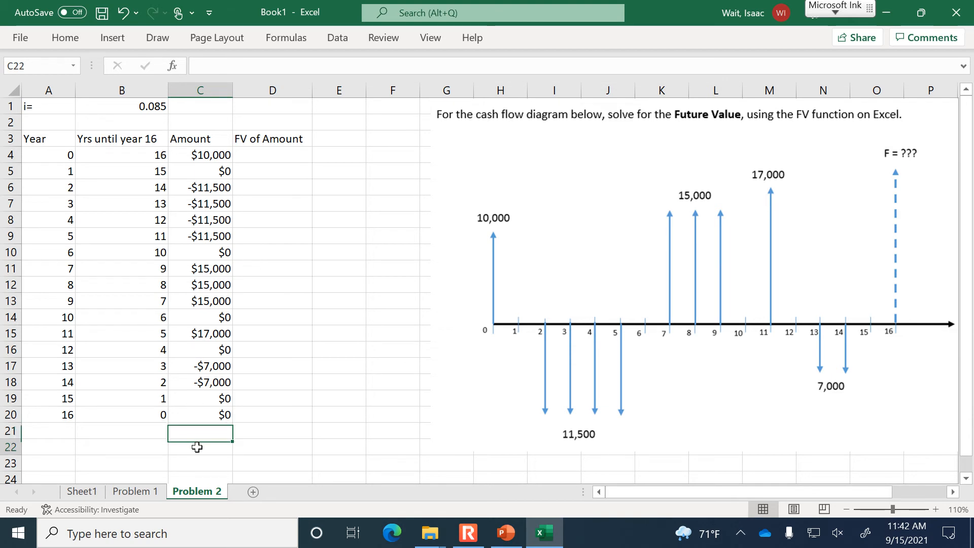
type("TOTALL")
key("BackSpace")
type(":")
key("Tab")
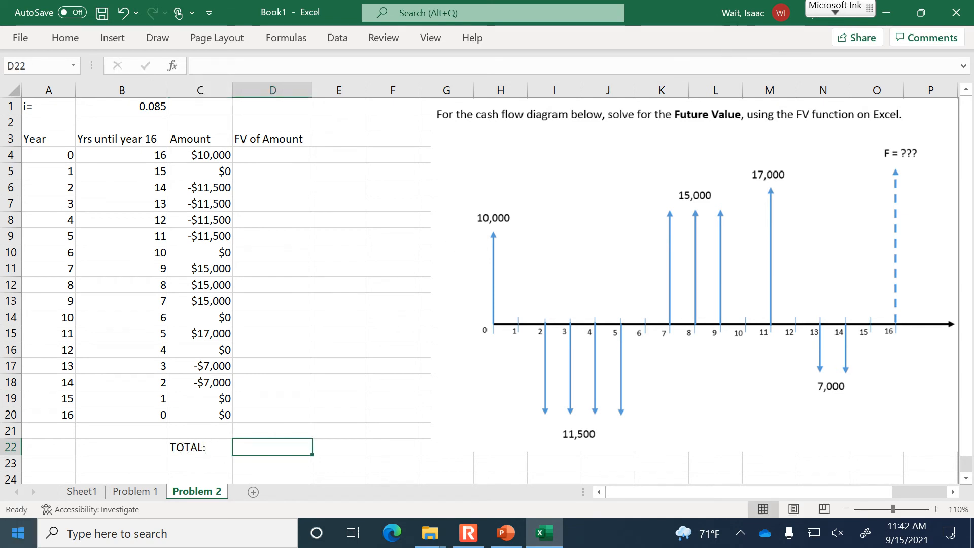
Step: Apply all borders to the total row cells C22:D22
left_click(208, 445)
left_click_drag(208, 446, 244, 444)
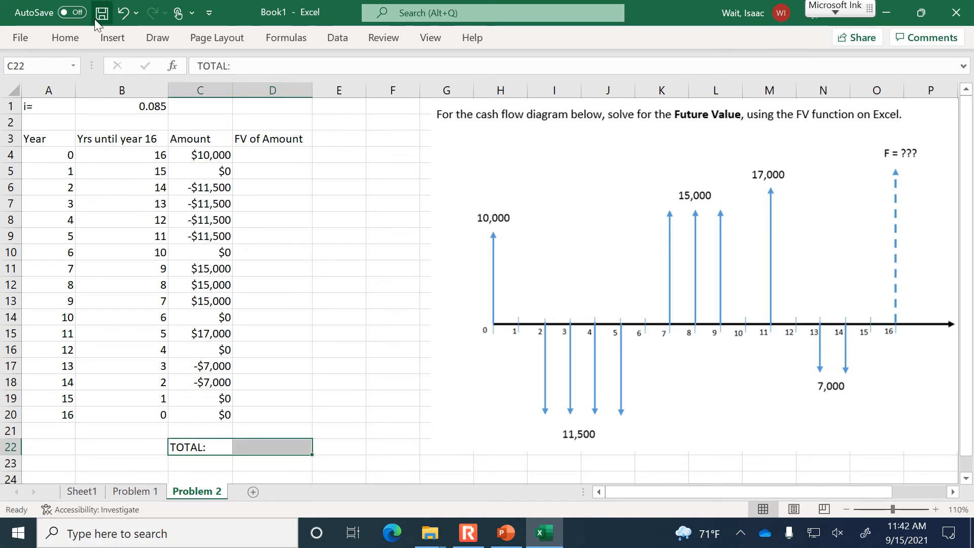
left_click(77, 43)
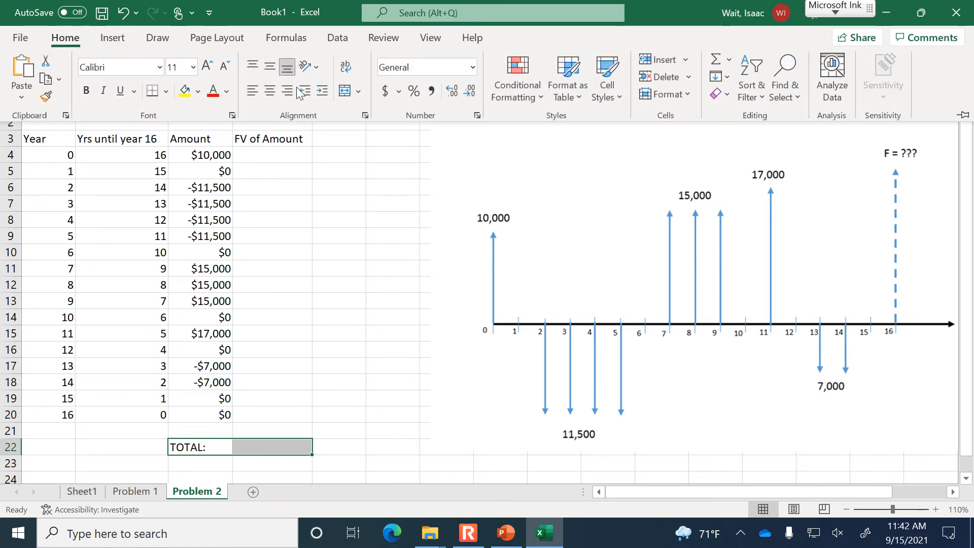
left_click(167, 94)
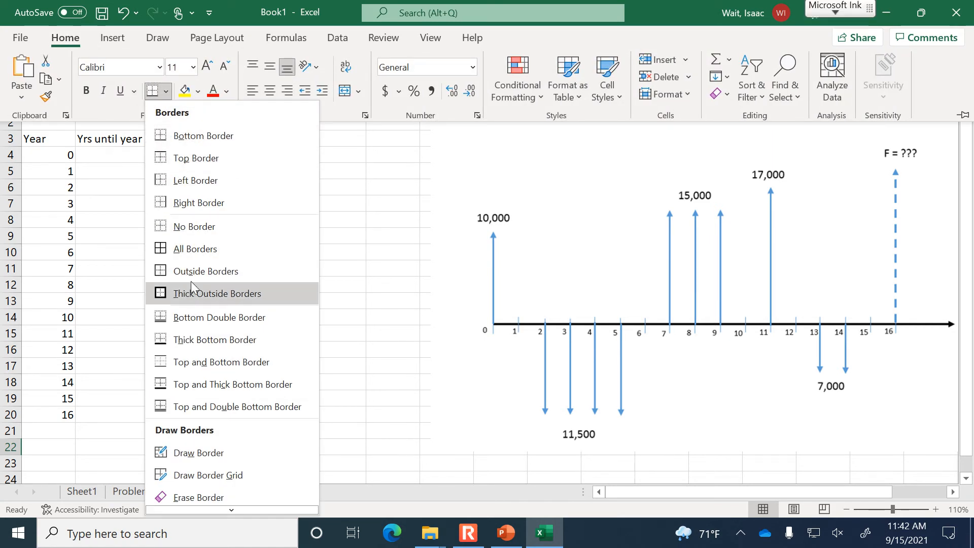
left_click(192, 248)
left_click(342, 346)
left_click(370, 456)
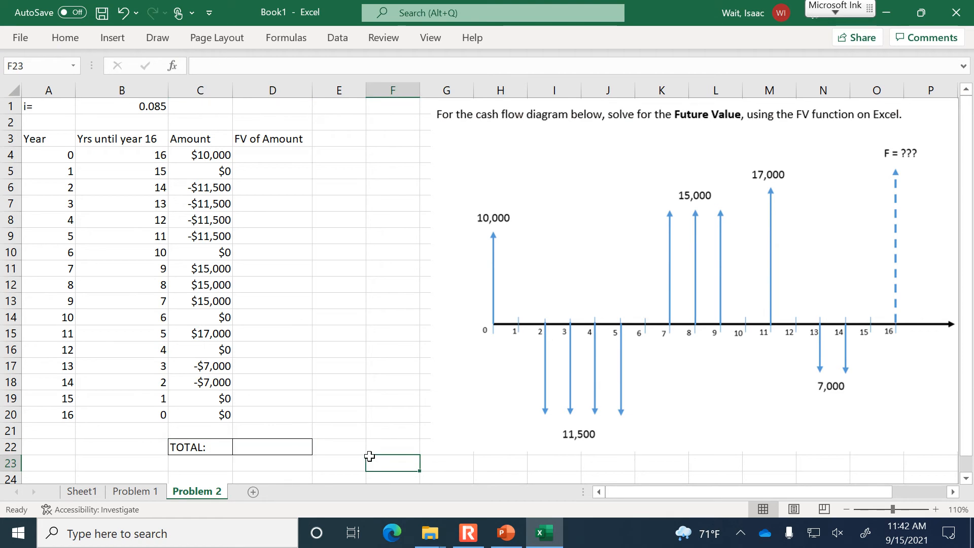
left_click(143, 445)
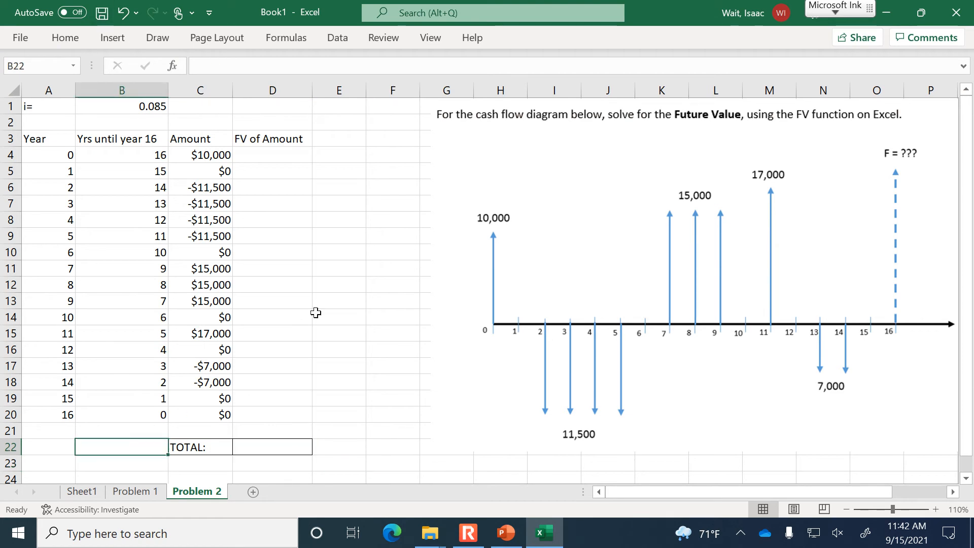
left_click(468, 532)
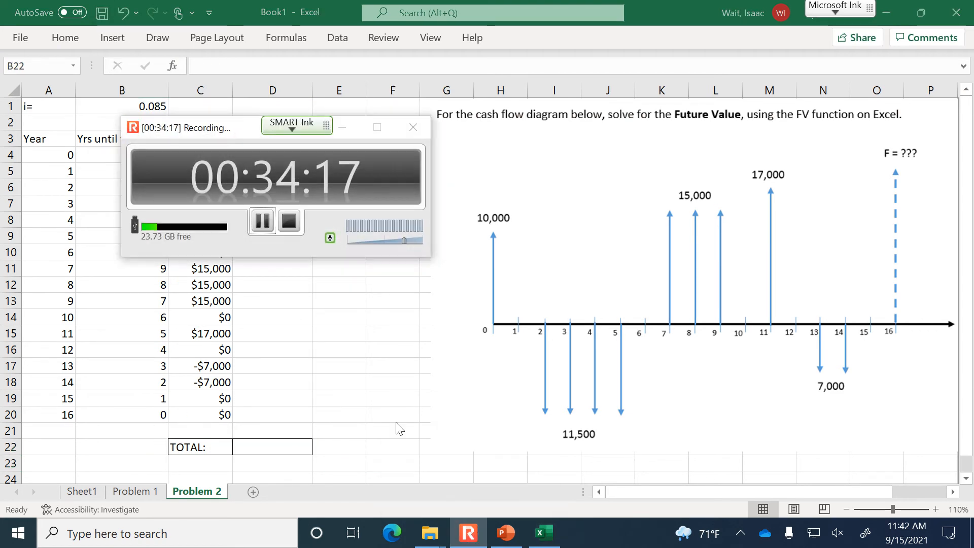
left_click(261, 222)
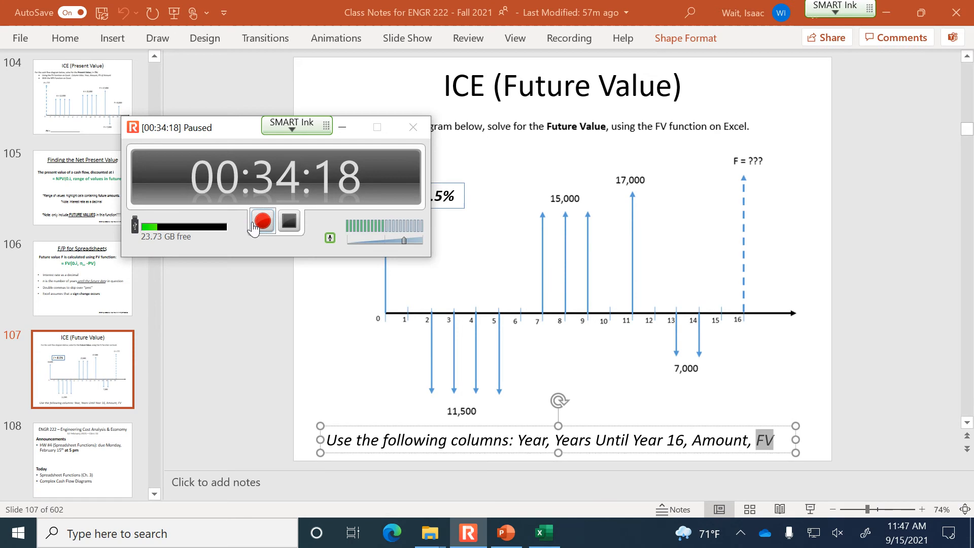
left_click(260, 221)
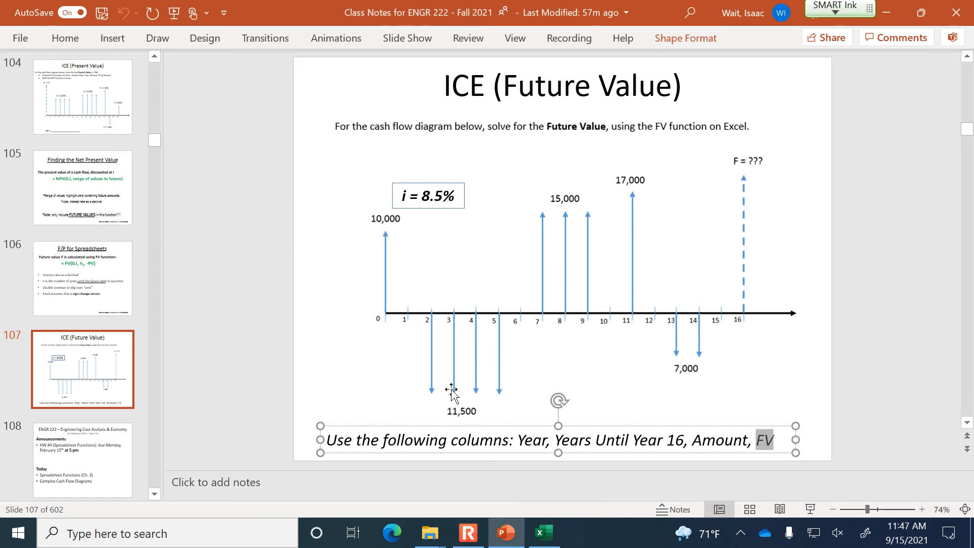
Step: Switch to the Excel workbook and begin an FV formula in D4 with the absolute reference $B$1 as the rate
left_click(541, 530)
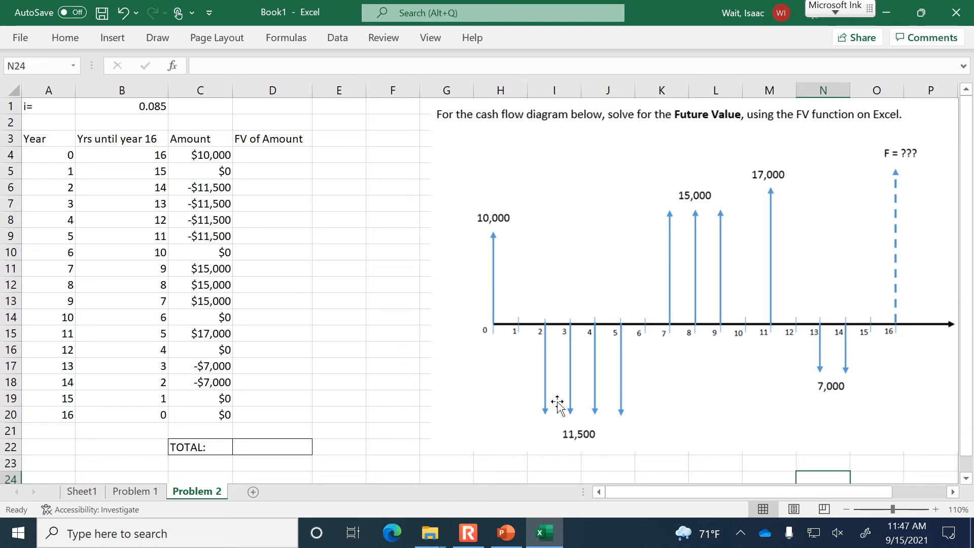
left_click(276, 155)
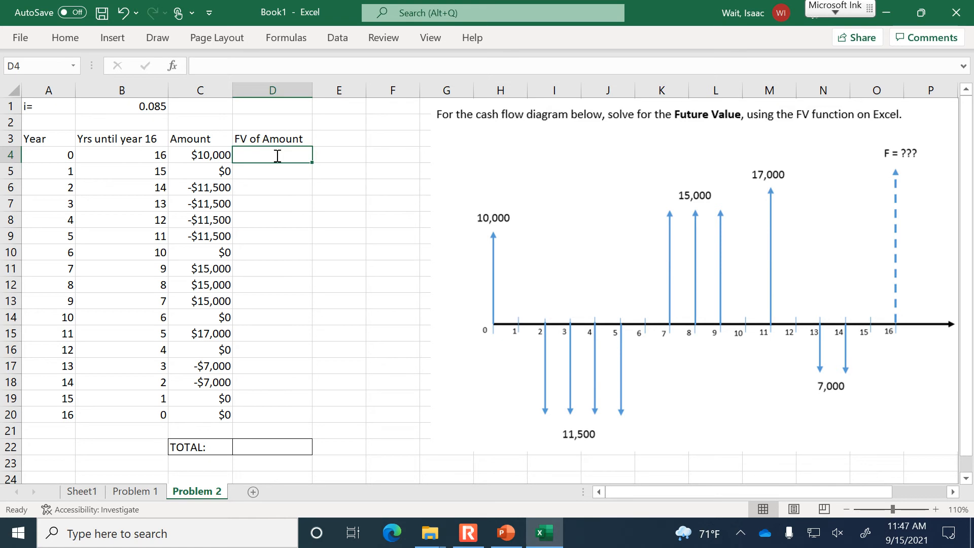
type("=FV")
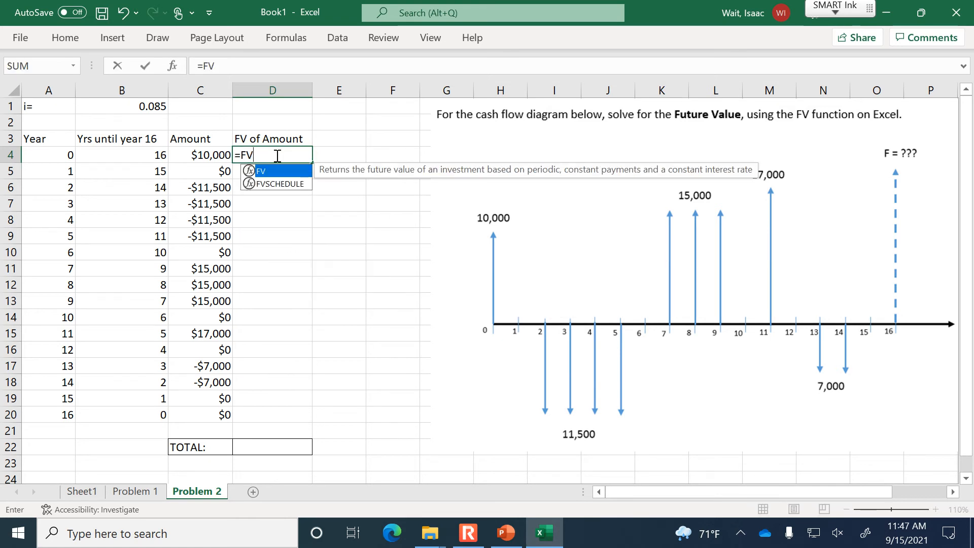
type("(")
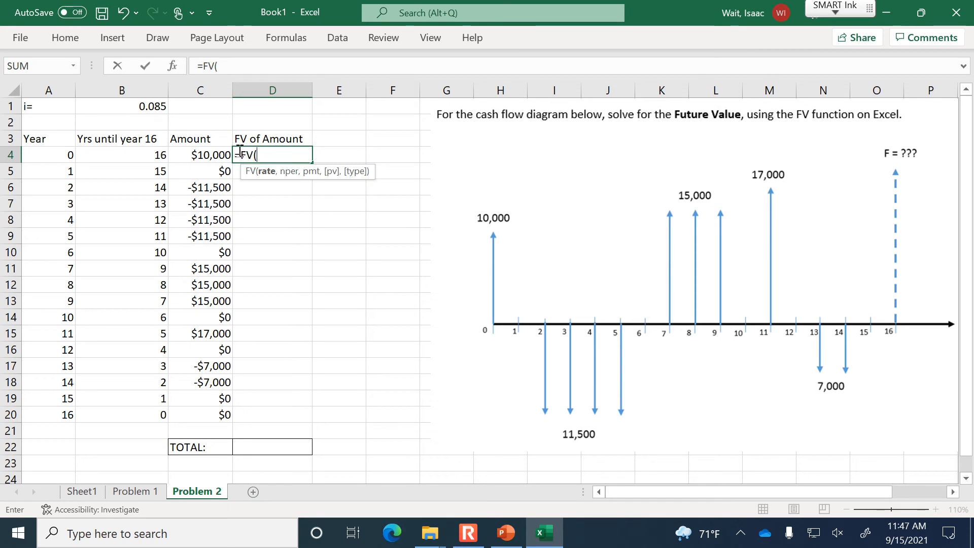
left_click(147, 108)
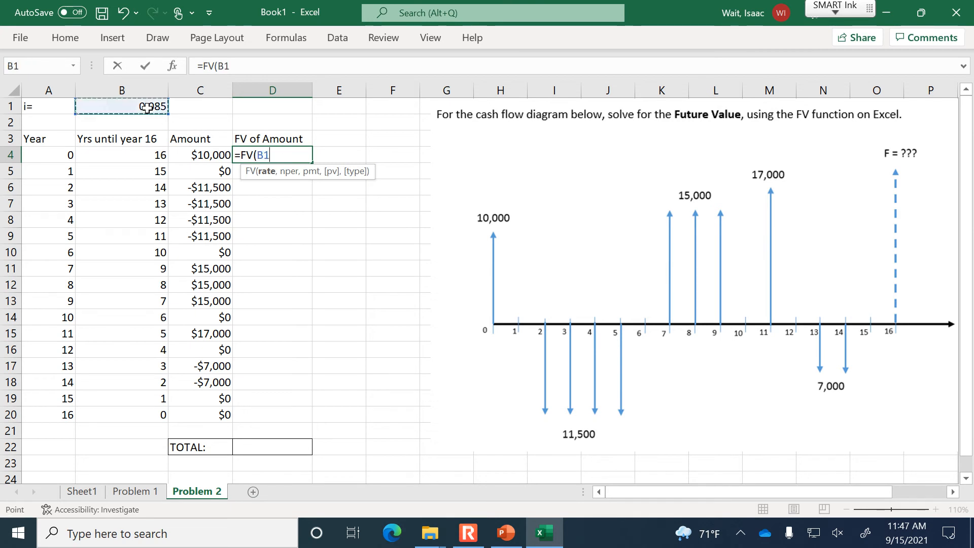
left_click(219, 66)
type("$")
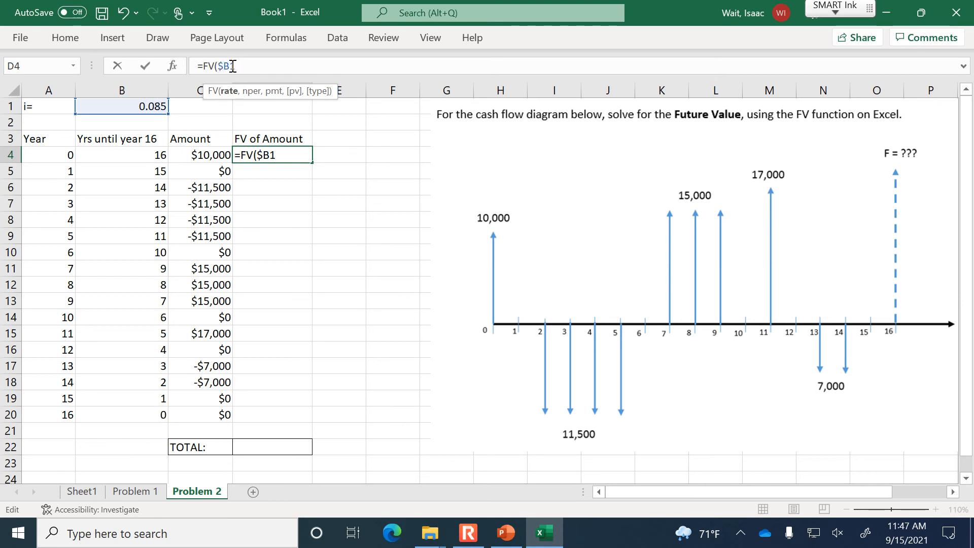
left_click(230, 67)
type("$")
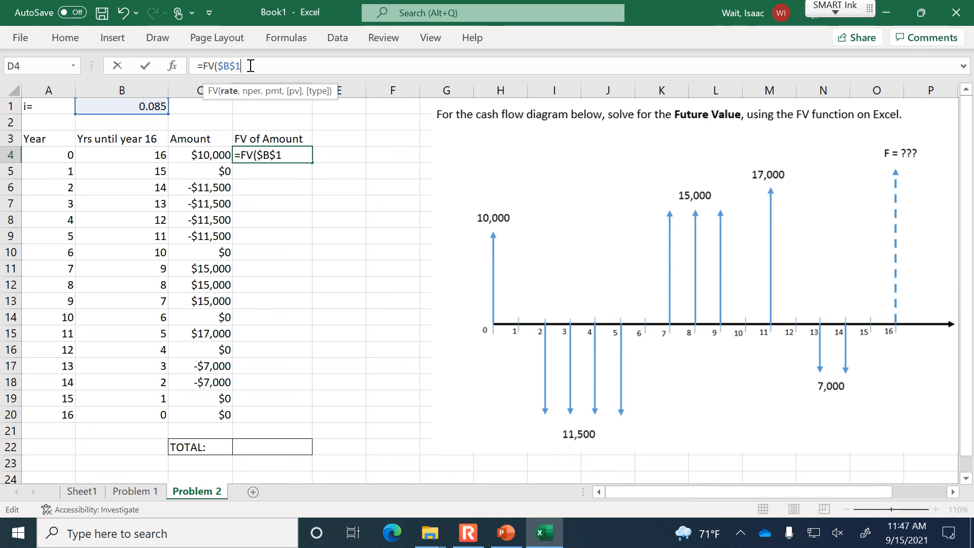
left_click(249, 67)
type(",")
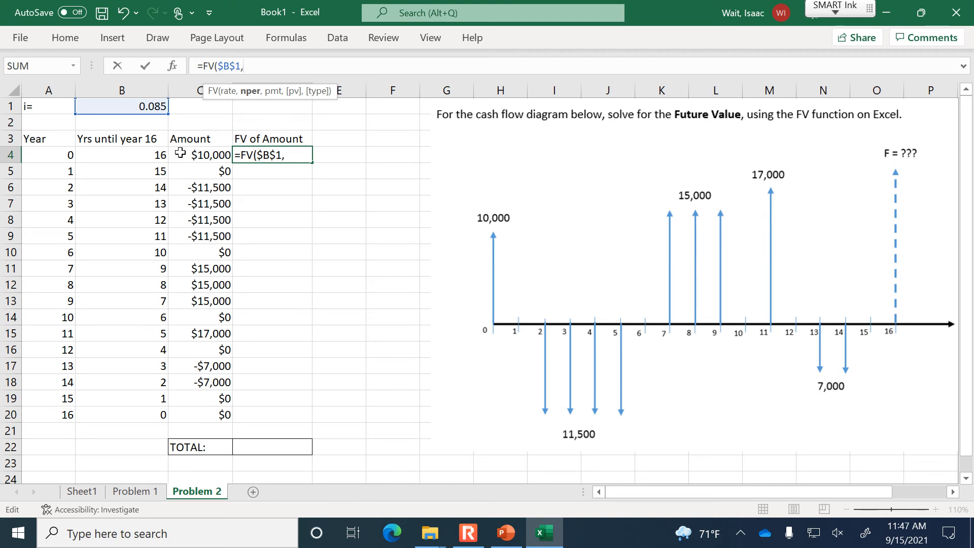
Step: Complete the D4 formula as =FV($B$1,B4,,-C4), leaving the payment argument empty and negating the amount
left_click(131, 158)
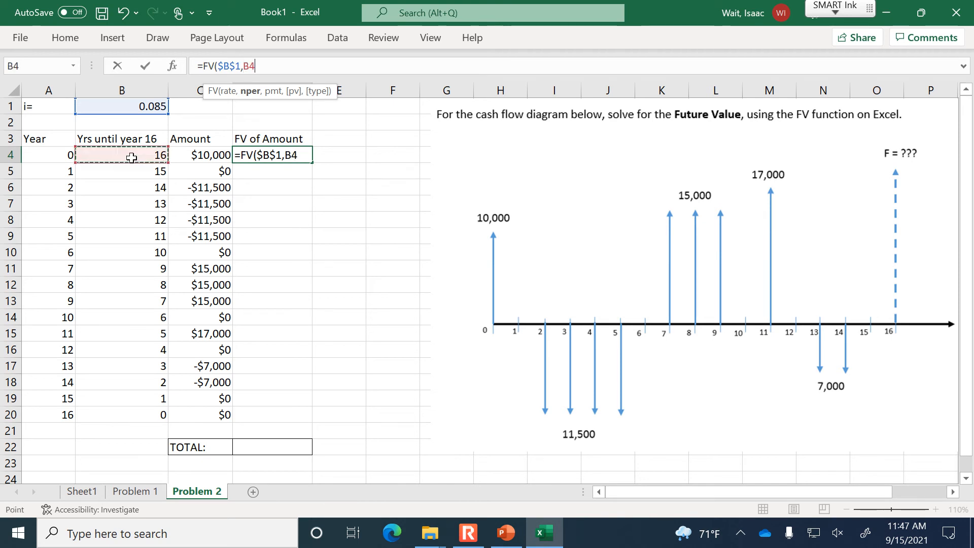
type(",")
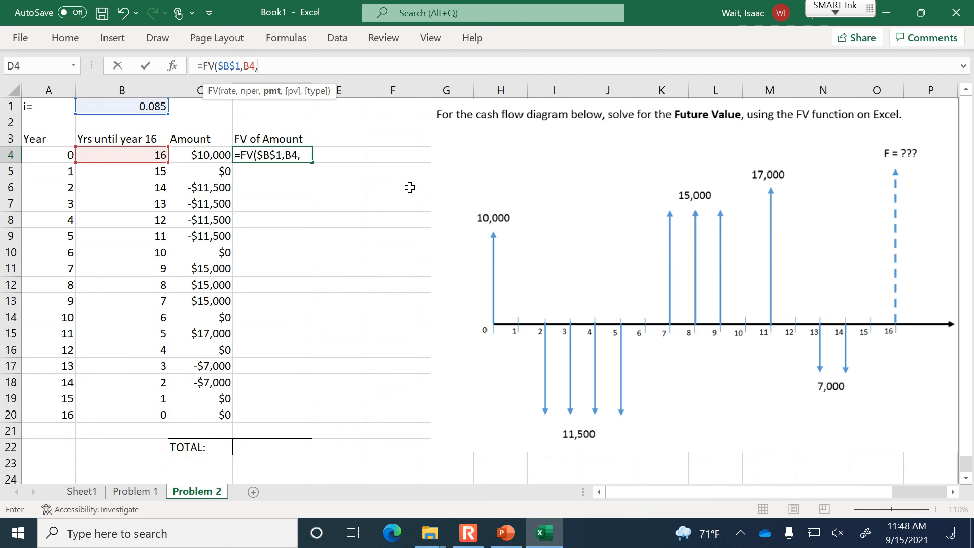
type(",")
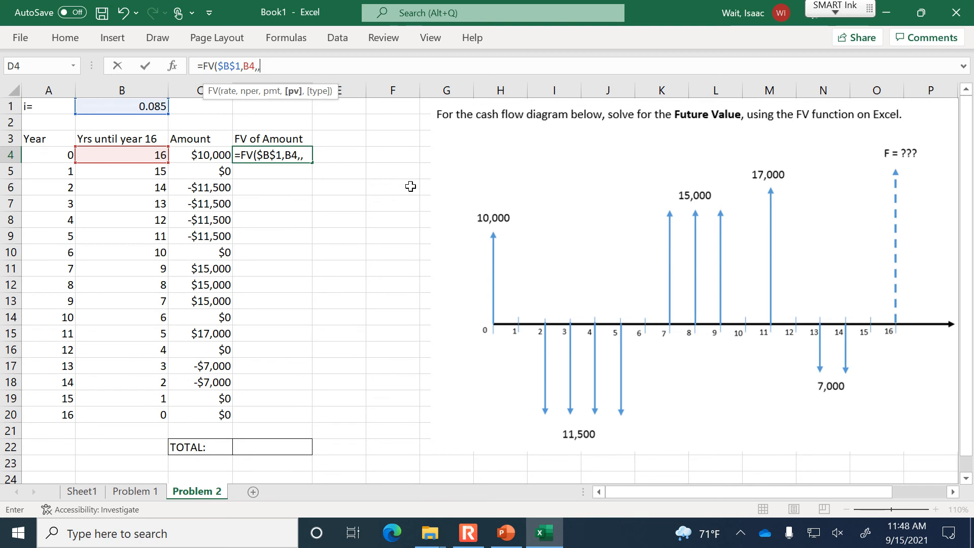
type("-")
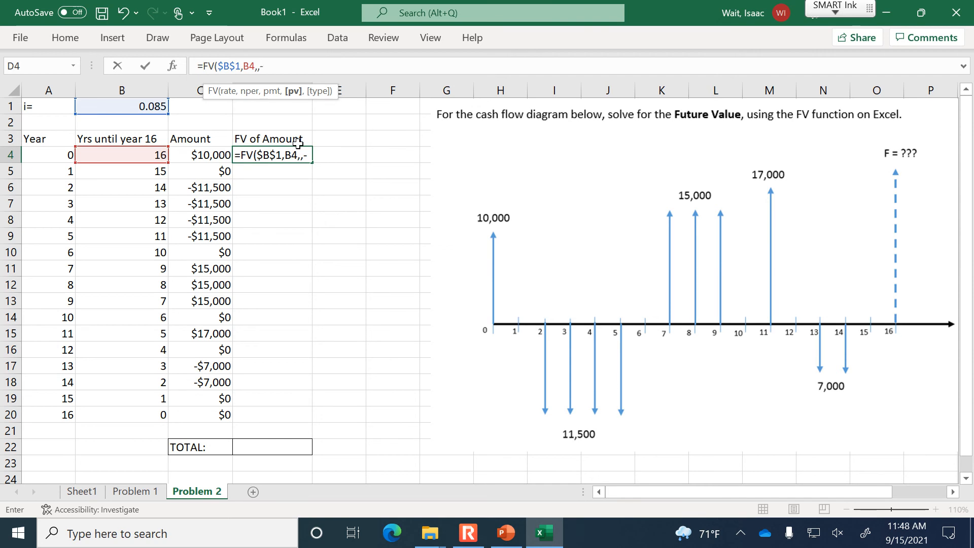
left_click(218, 155)
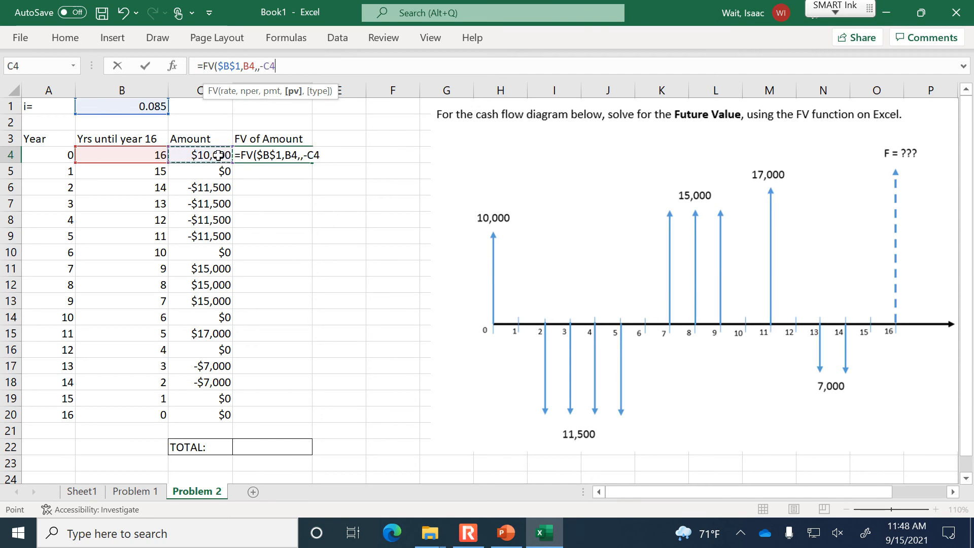
type(")")
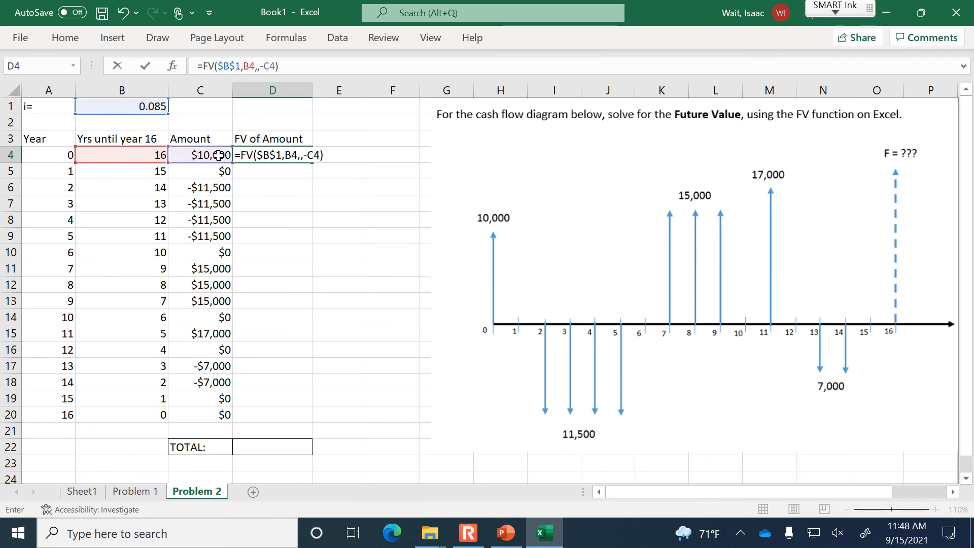
key("Return")
Step: Fill the FV formula from D4 down to D20 and total the column in D22 with =SUM(D4:D20)
left_click(278, 156)
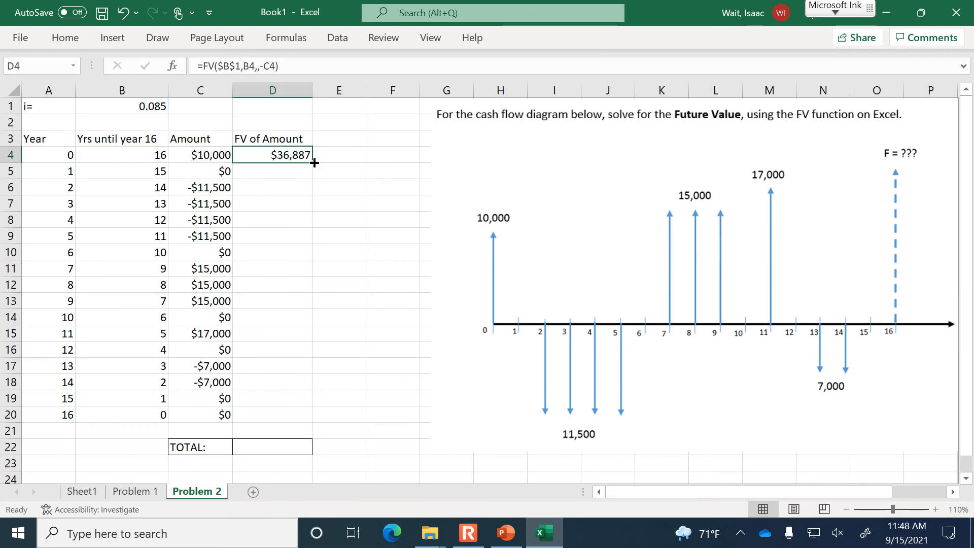
left_click_drag(314, 163, 314, 422)
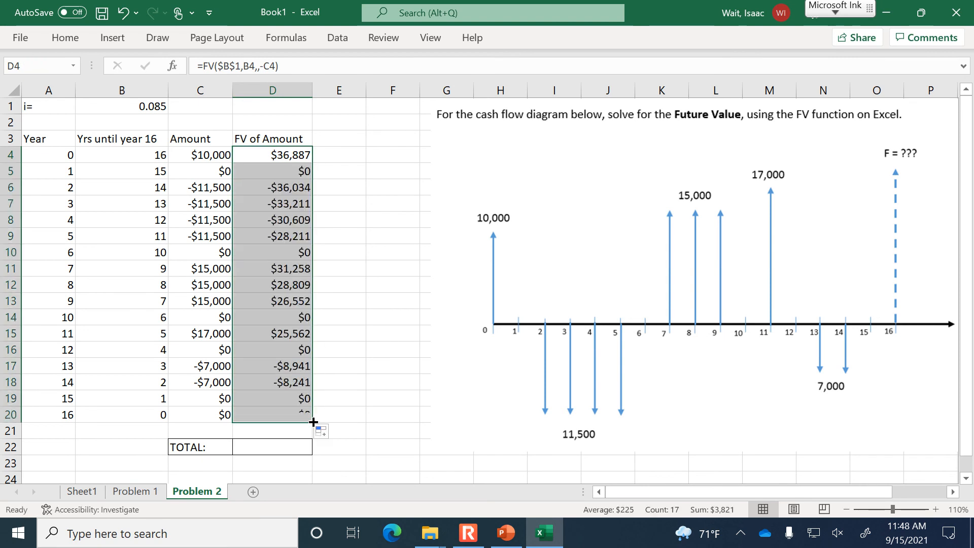
left_click(277, 447)
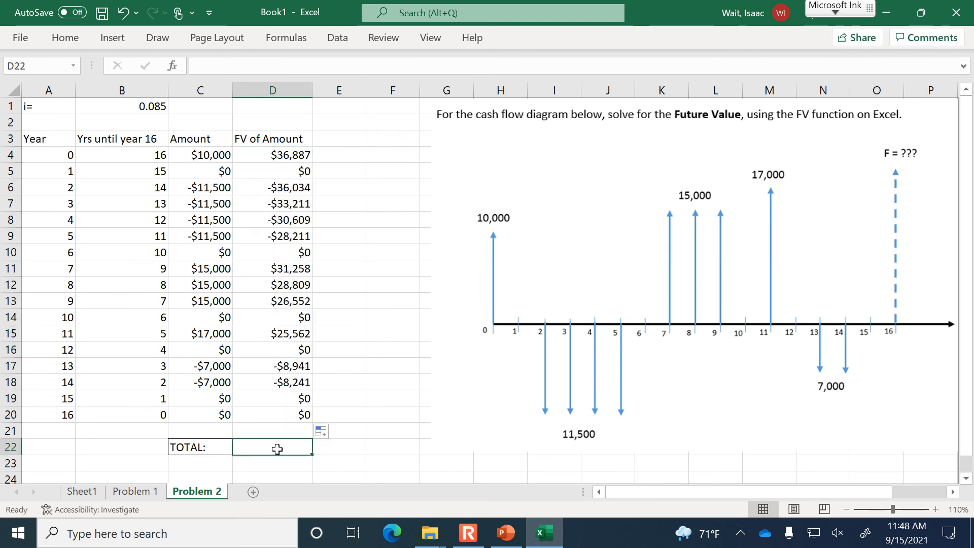
type("=SUM(")
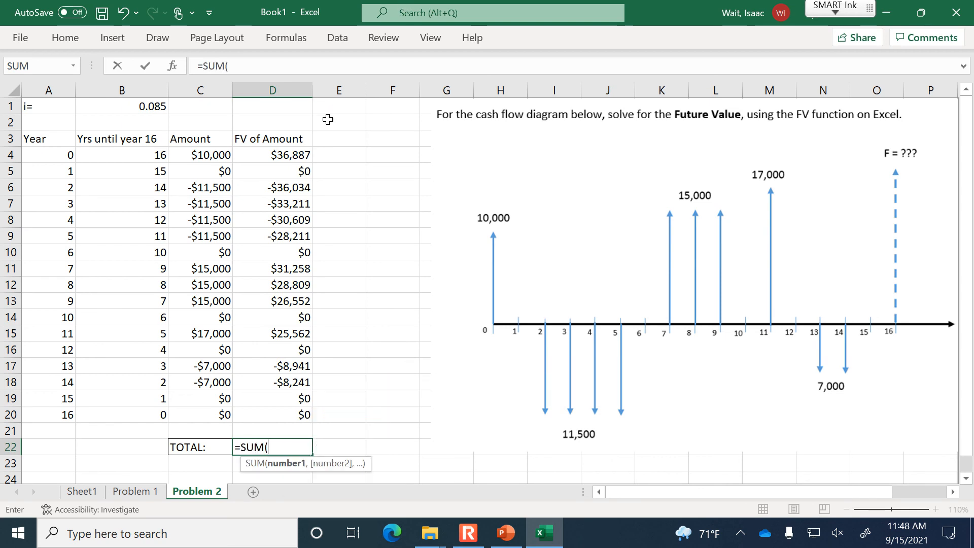
left_click_drag(298, 157, 272, 411)
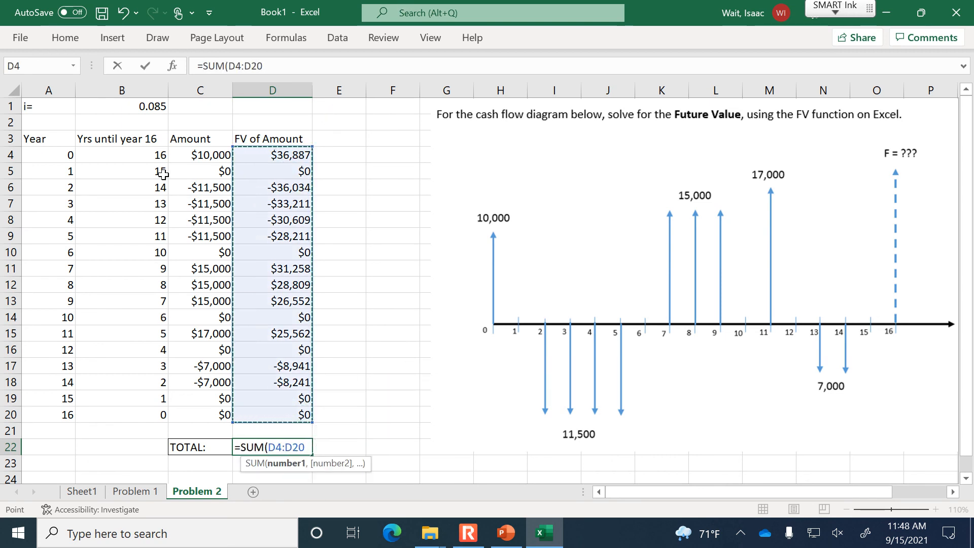
key("Return")
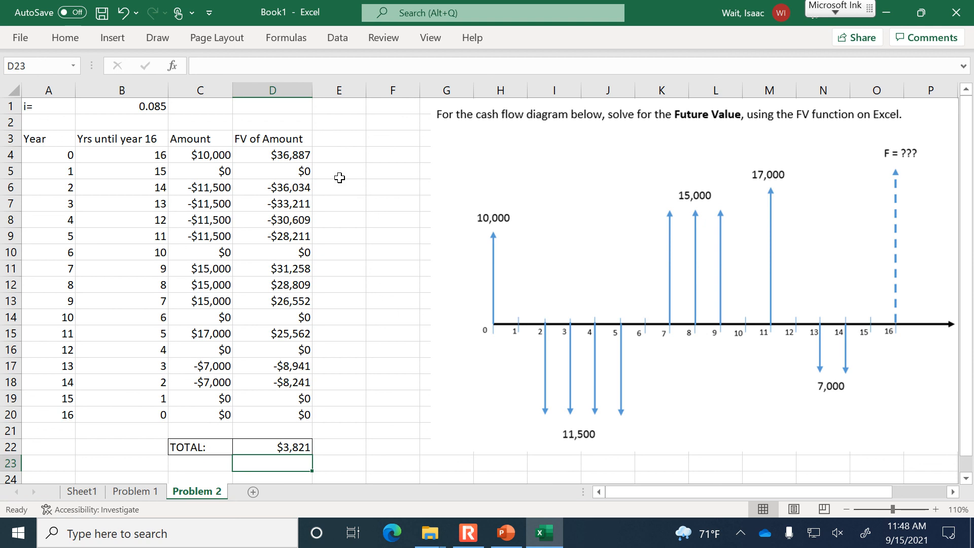
Step: Switch to the PowerPoint class notes and show the Class 10 announcements on slide 98
left_click(506, 532)
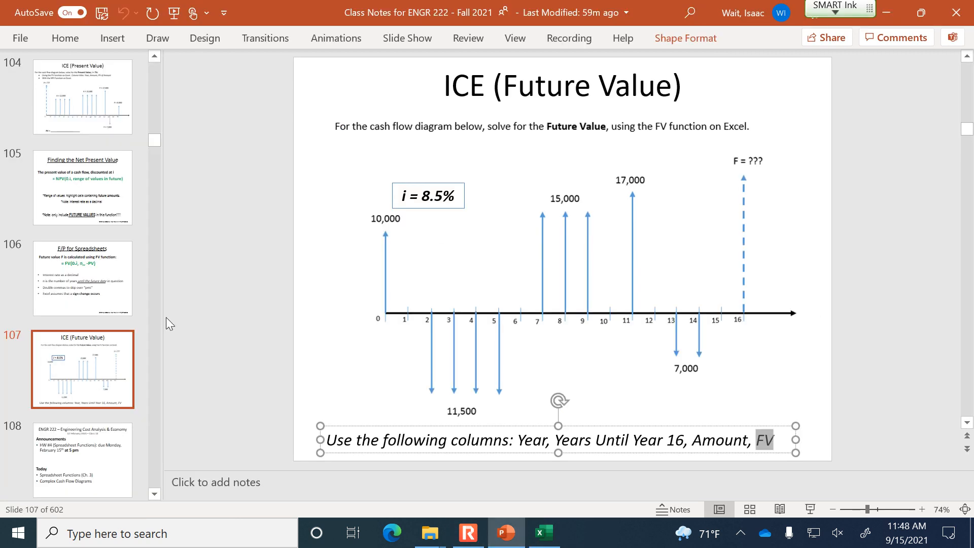
scroll(85, 260, "up", 10)
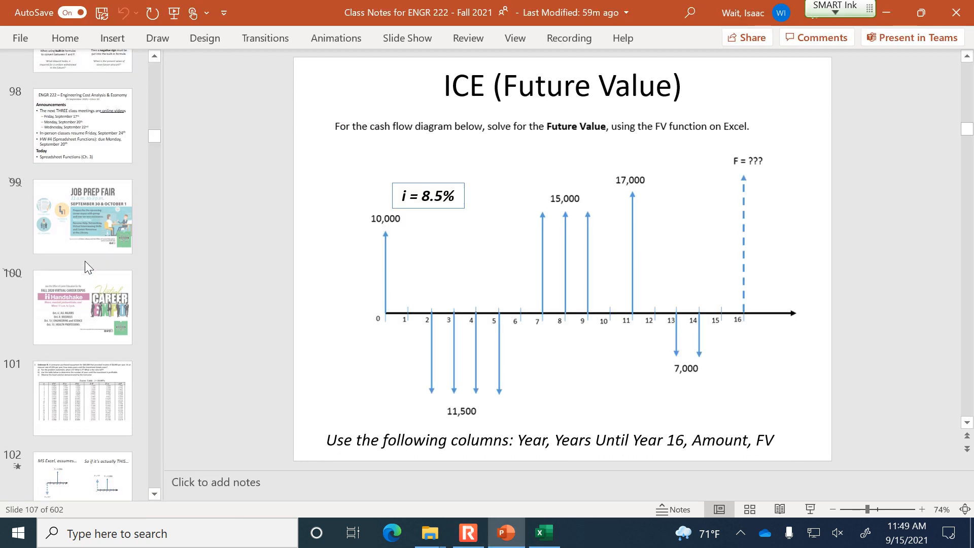
left_click(87, 226)
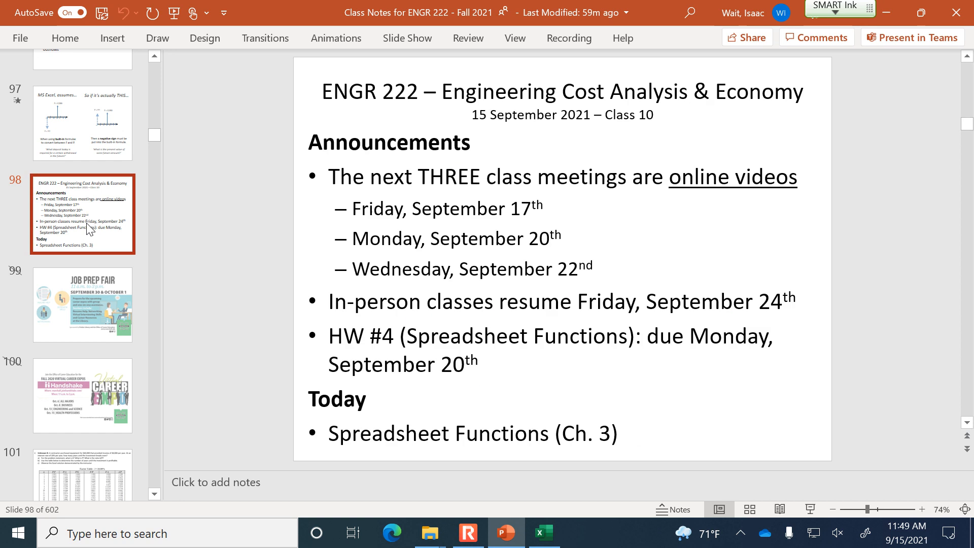